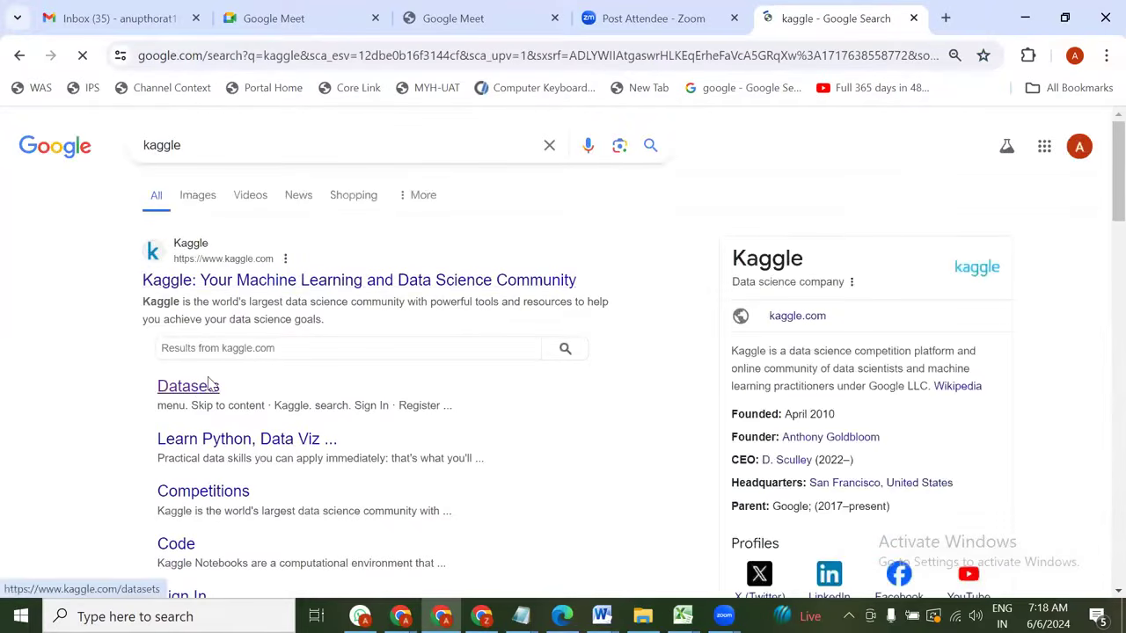
Open Kaggle's Datasets page from the search results and open the Sample - Superstore Sales workbook in Excel
{"action": "left_click", "coordinate": [209, 381]}
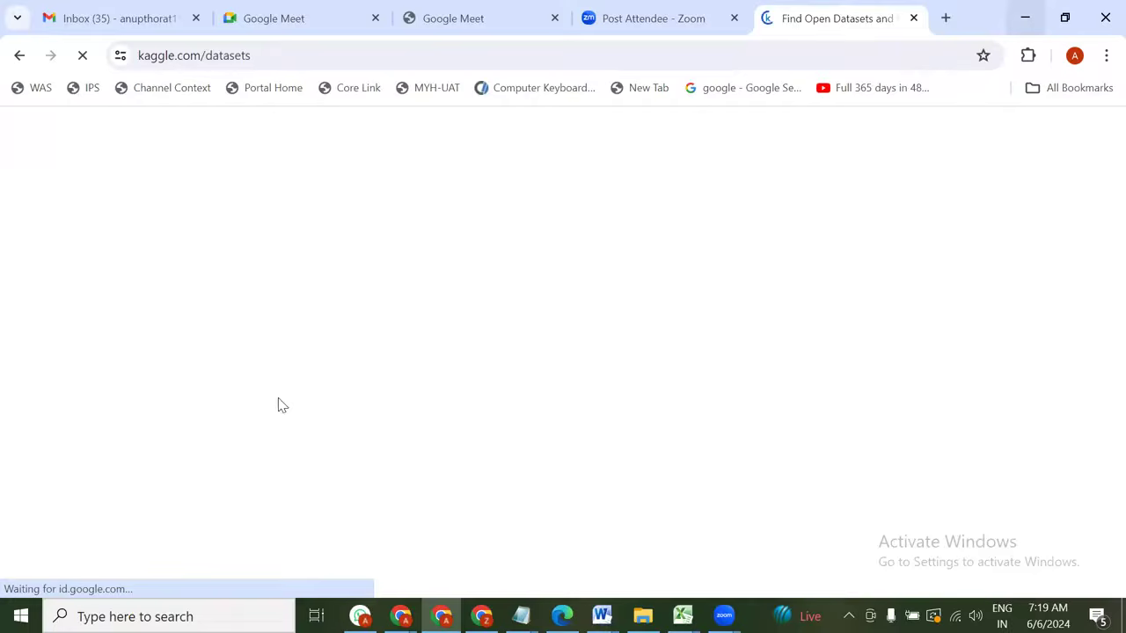
{"action": "key", "text": "alt+Tab"}
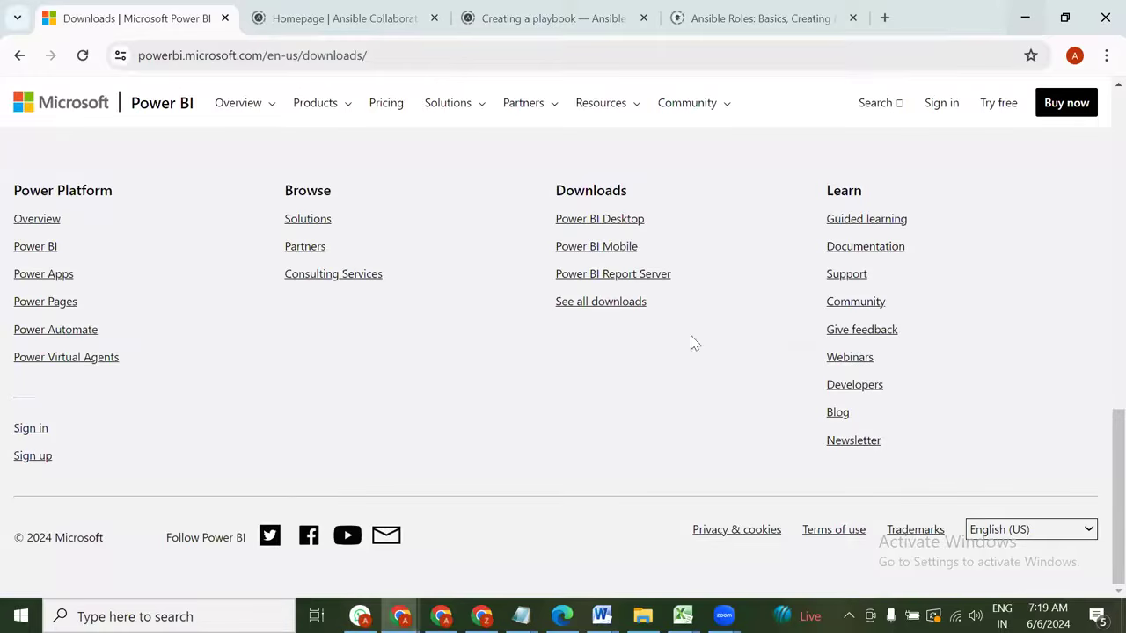
{"action": "key", "text": "alt+Tab"}
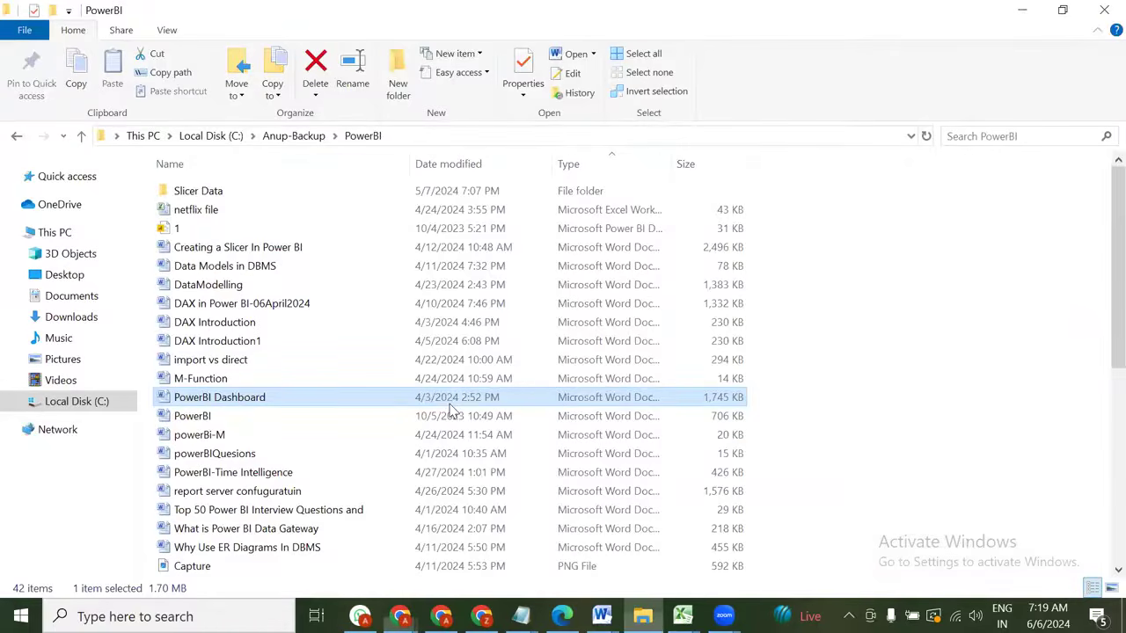
{"action": "key", "text": "alt+Left"}
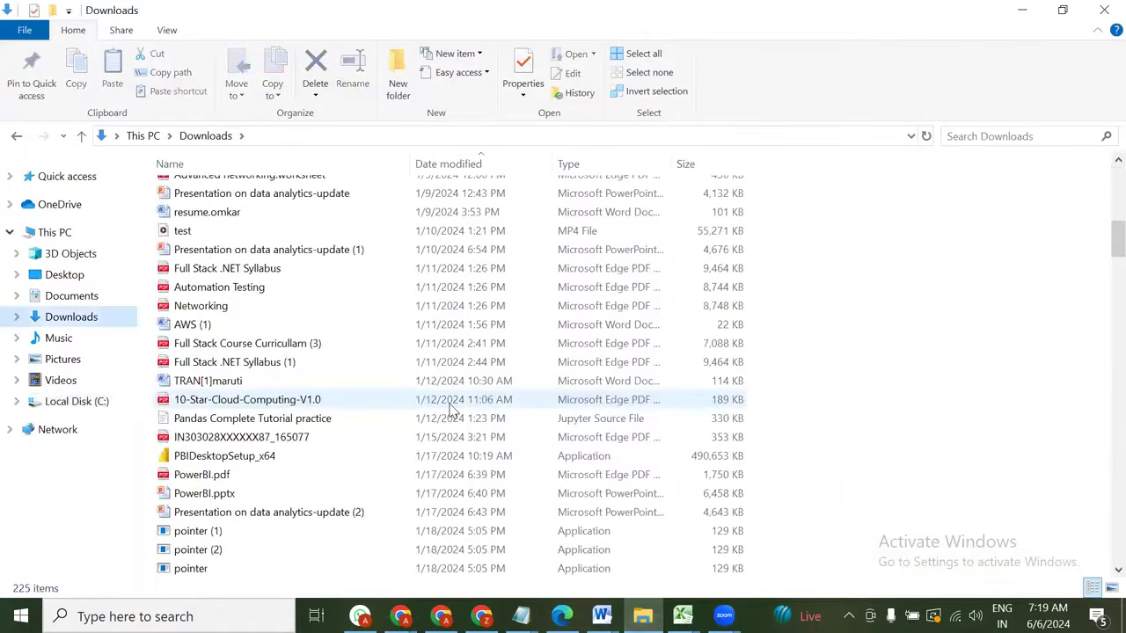
{"action": "scroll", "coordinate": [247, 447], "scroll_direction": "down", "scroll_amount": 8}
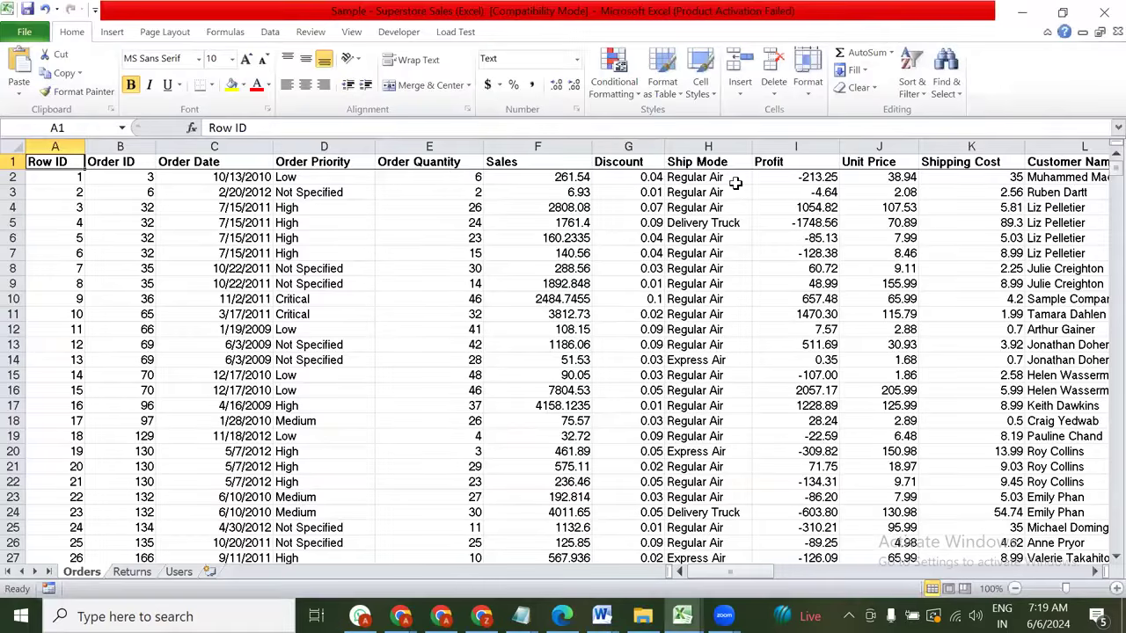
Examine the columns and rows of the Orders sheet in the Sample - Superstore Sales workbook
{"action": "key", "text": "ctrl+Home"}
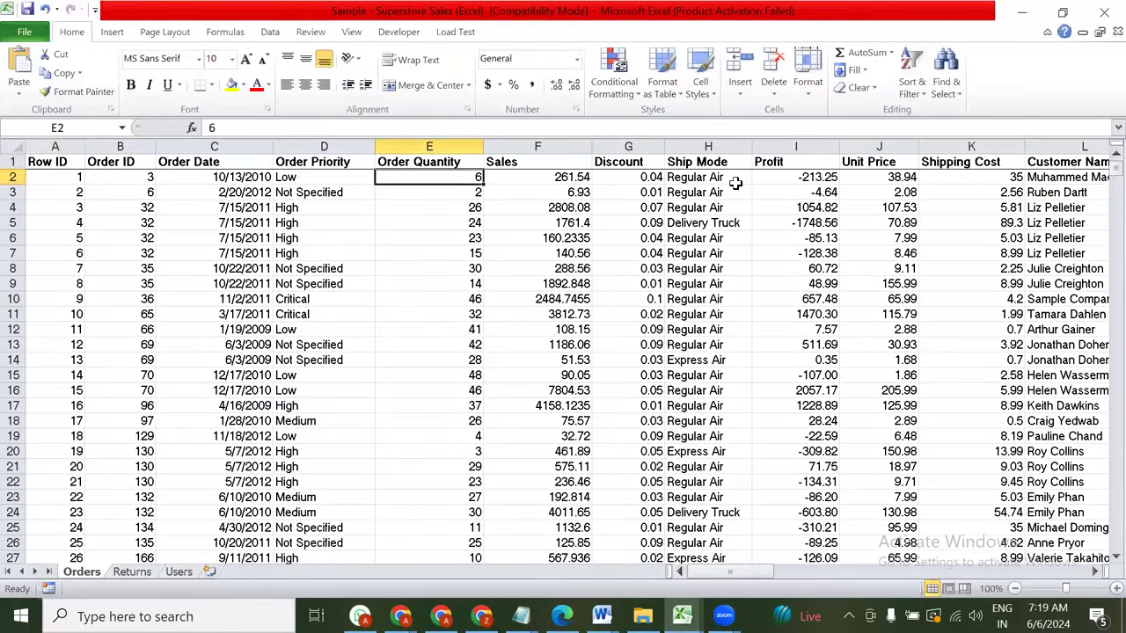
{"action": "key", "text": "ctrl+Right"}
{"action": "key", "text": "Right"}
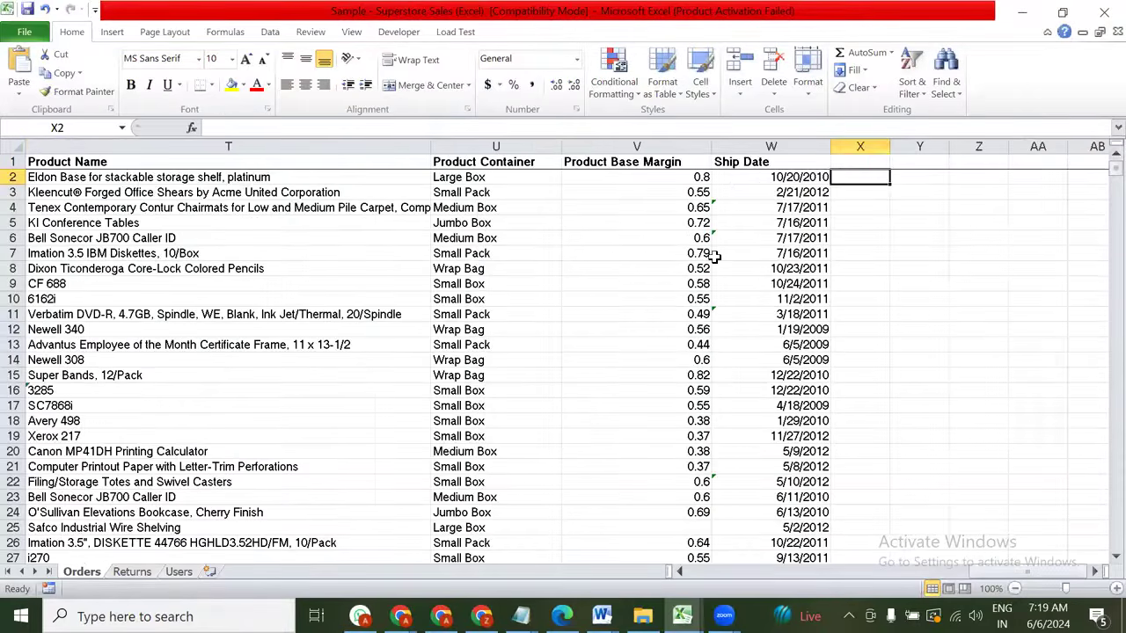
{"action": "key", "text": "Home"}
{"action": "scroll", "coordinate": [695, 469], "scroll_direction": "down", "scroll_amount": 5}
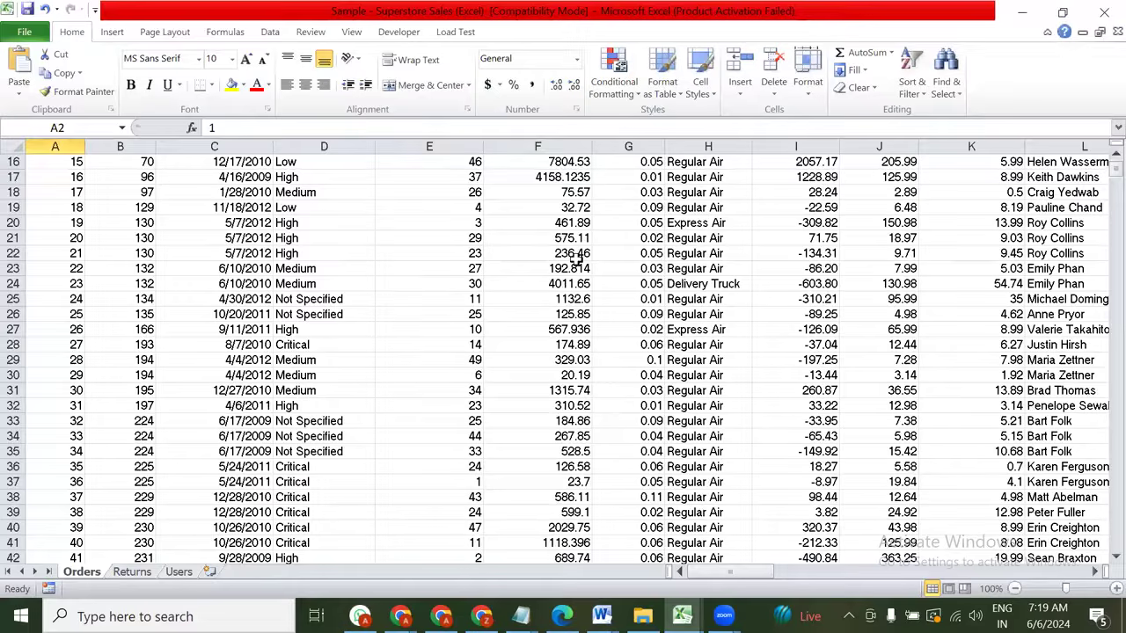
{"action": "scroll", "coordinate": [576, 258], "scroll_direction": "down", "scroll_amount": 10}
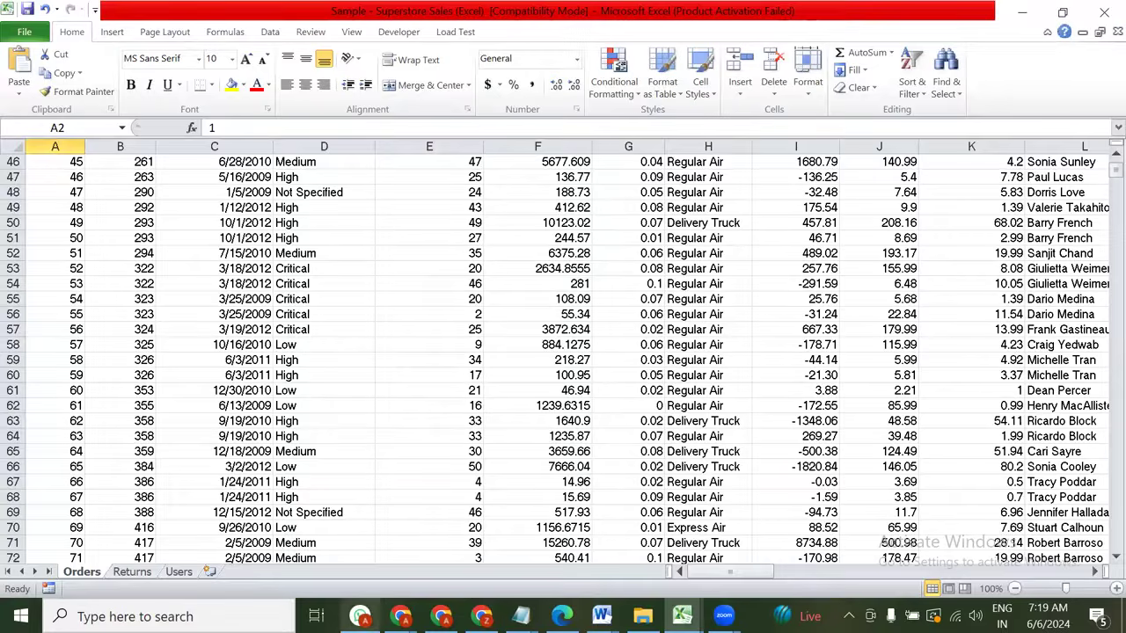
Return to Kaggle's Datasets page in Chrome and look through the trending datasets
{"action": "mouse_move", "coordinate": [481, 615]}
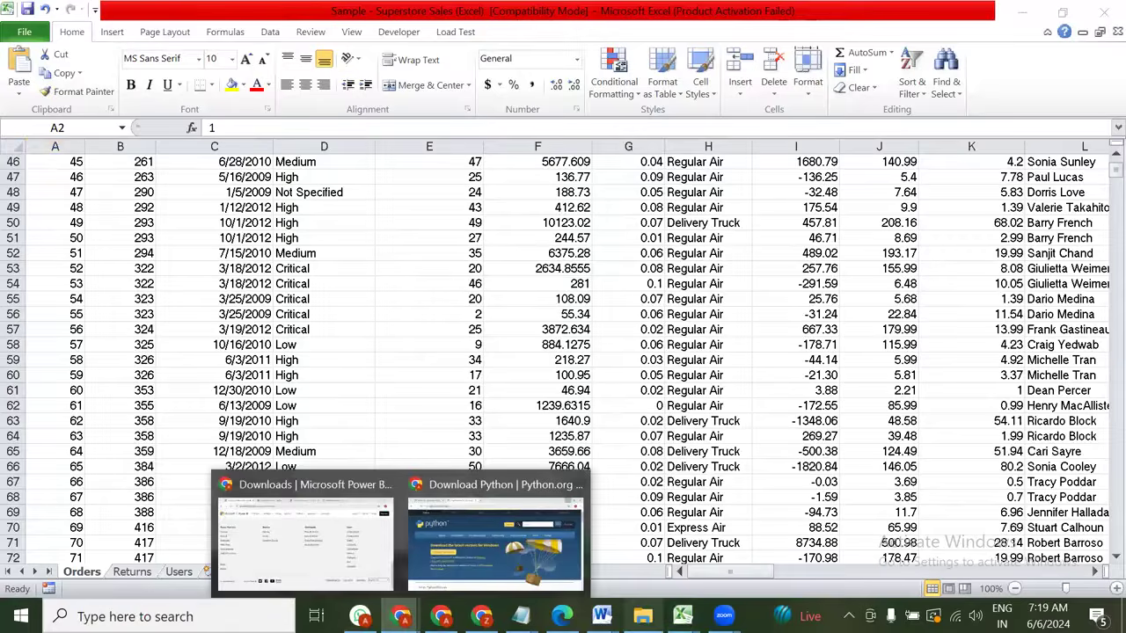
{"action": "mouse_move", "coordinate": [601, 616]}
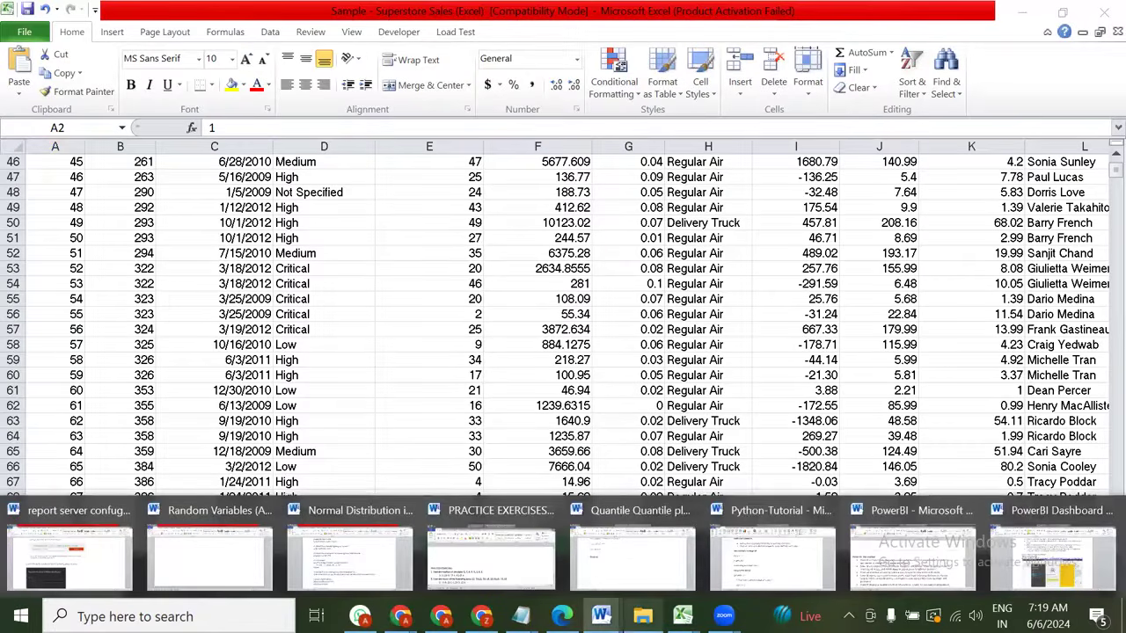
{"action": "key", "text": "alt+Tab"}
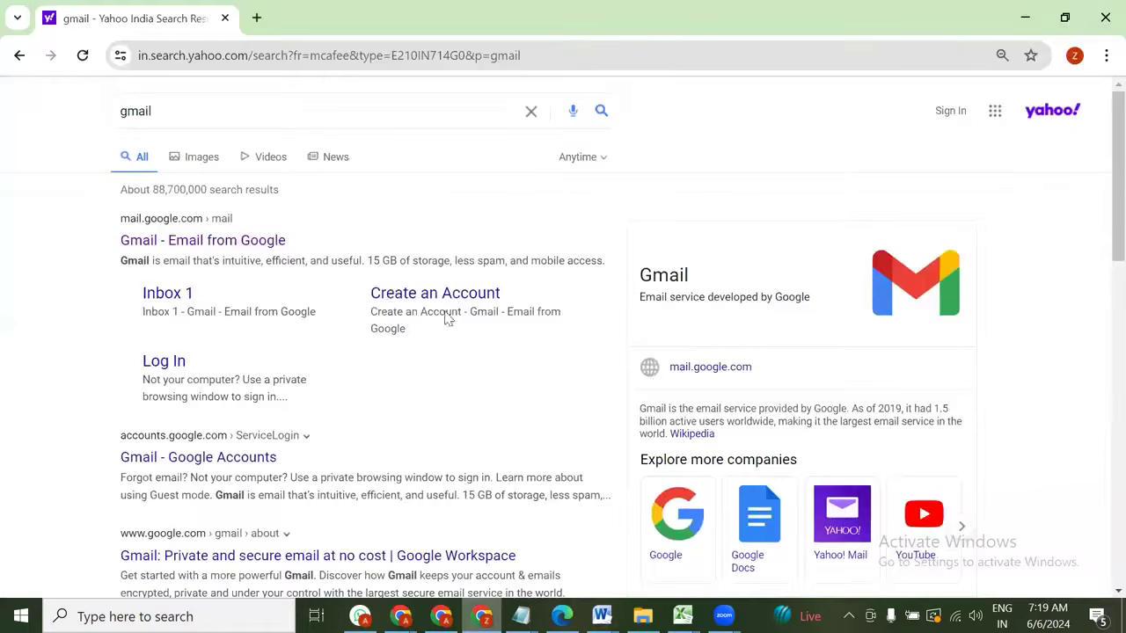
{"action": "key", "text": "alt+Tab"}
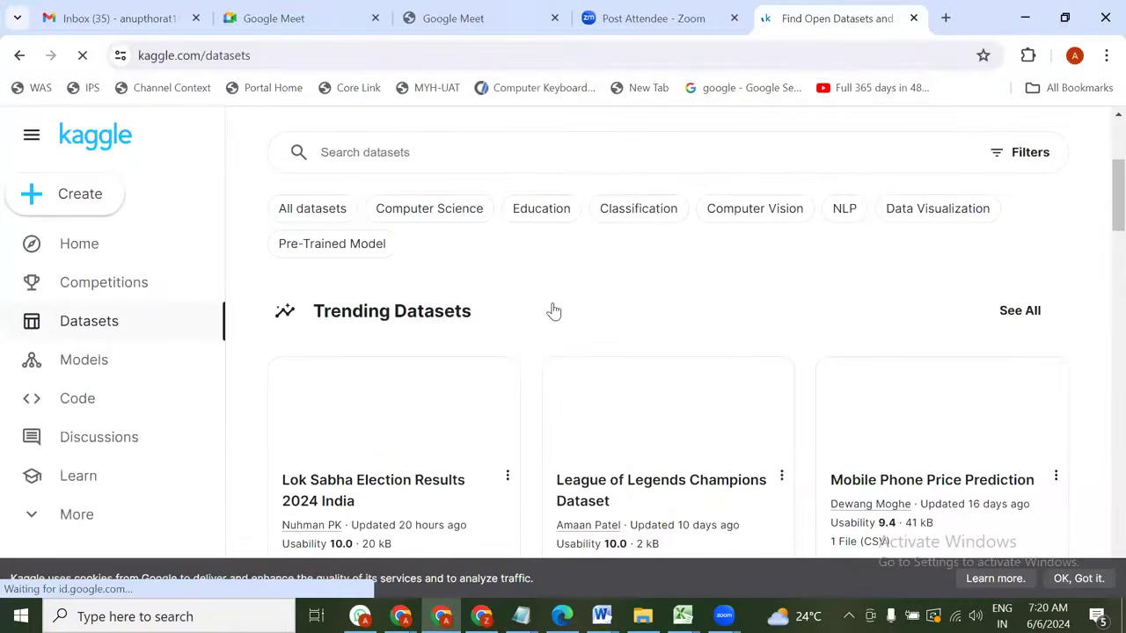
{"action": "scroll", "coordinate": [777, 309], "scroll_direction": "up", "scroll_amount": 1}
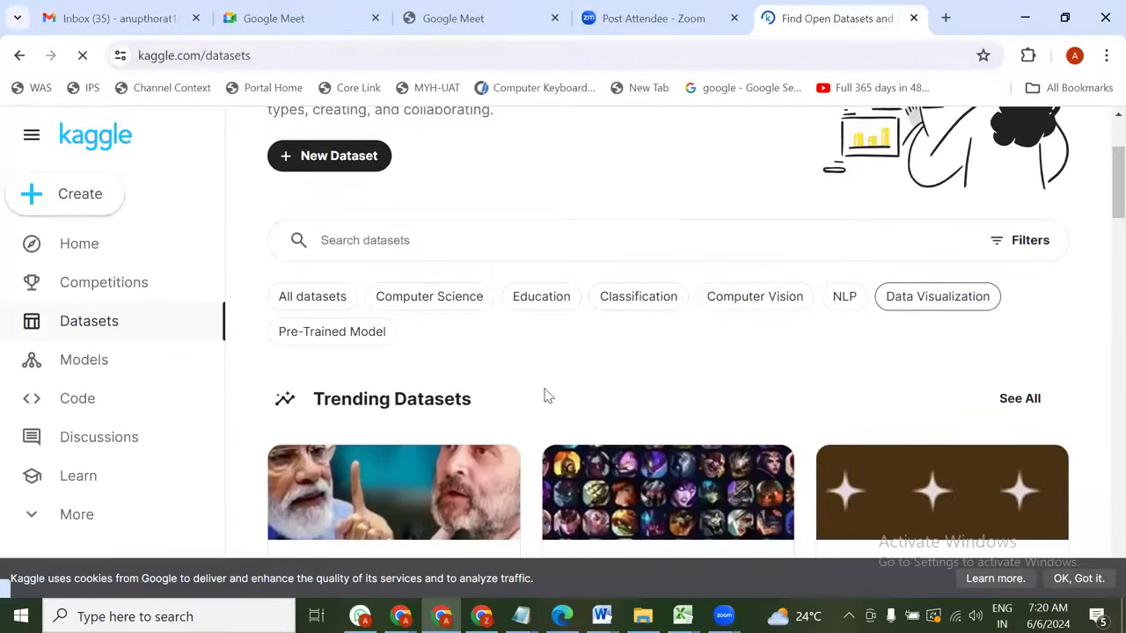
{"action": "scroll", "coordinate": [546, 397], "scroll_direction": "down", "scroll_amount": 3}
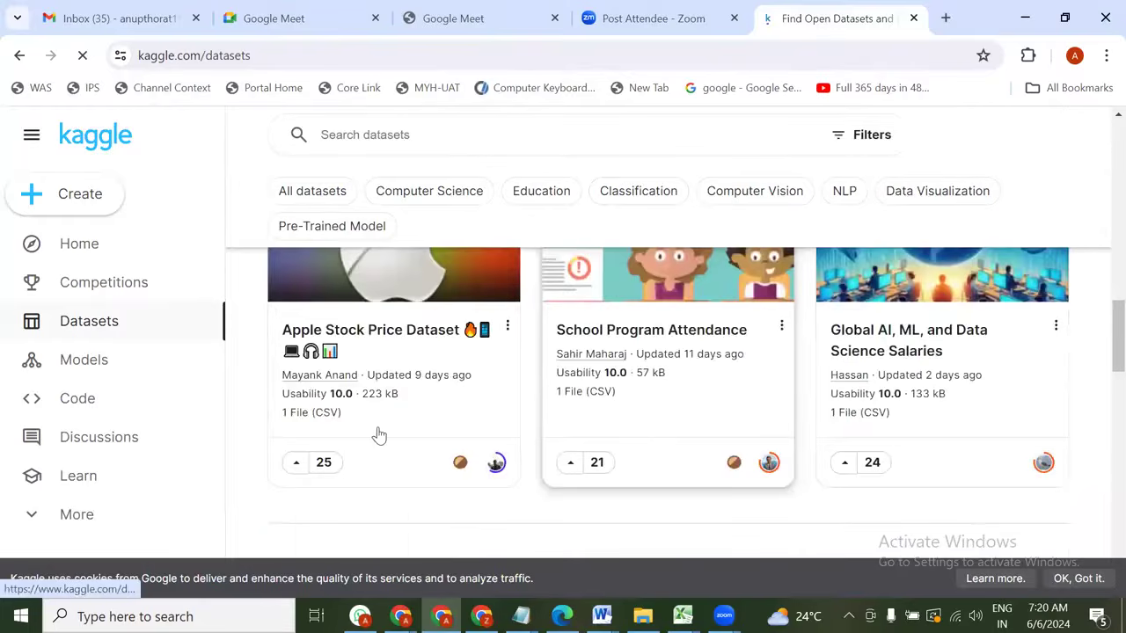
{"action": "scroll", "coordinate": [431, 455], "scroll_direction": "up", "scroll_amount": 3}
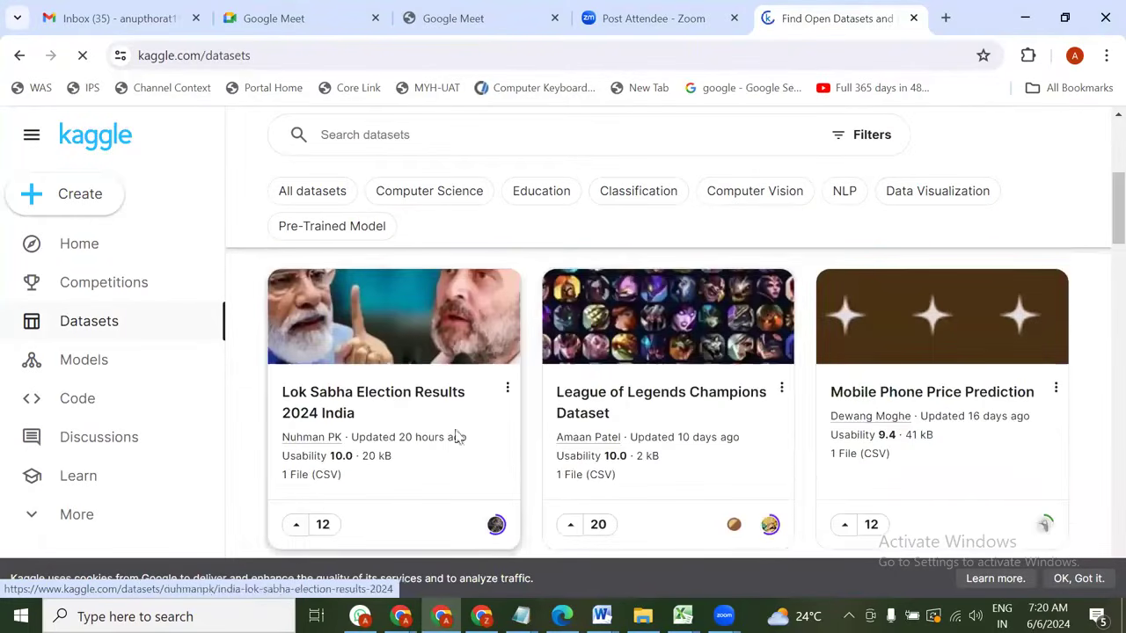
{"action": "scroll", "coordinate": [506, 437], "scroll_direction": "up", "scroll_amount": 2}
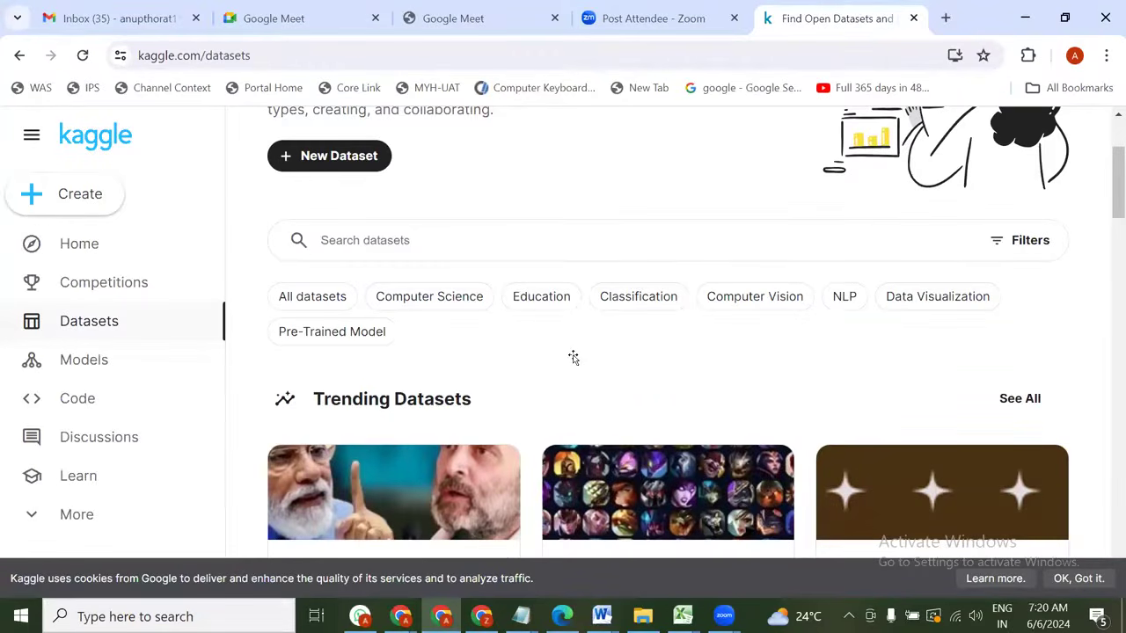
Switch to the PowerBI Dashboard document in Word and read the instructions on importing and exploring data
{"action": "left_click", "coordinate": [602, 615]}
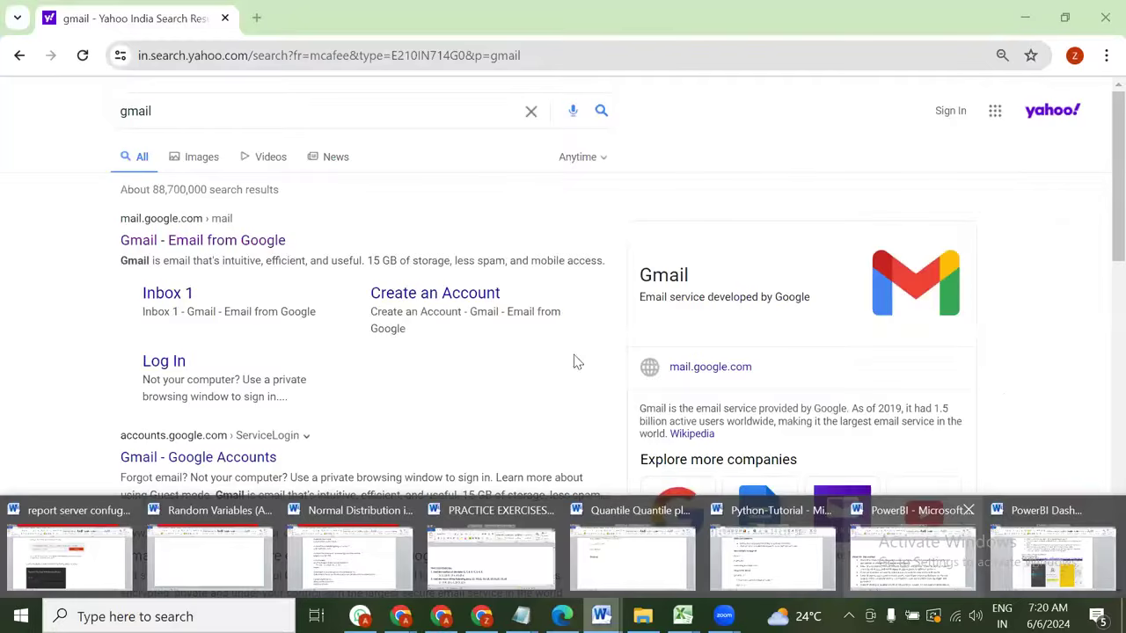
{"action": "left_click", "coordinate": [1052, 556]}
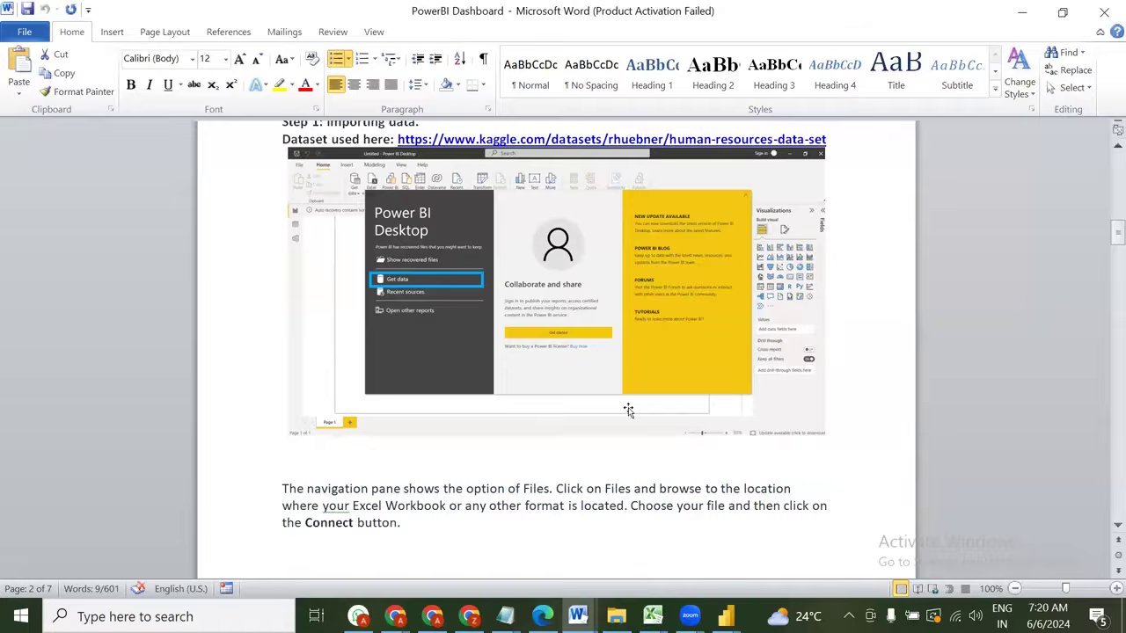
{"action": "scroll", "coordinate": [628, 410], "scroll_direction": "down", "scroll_amount": 4}
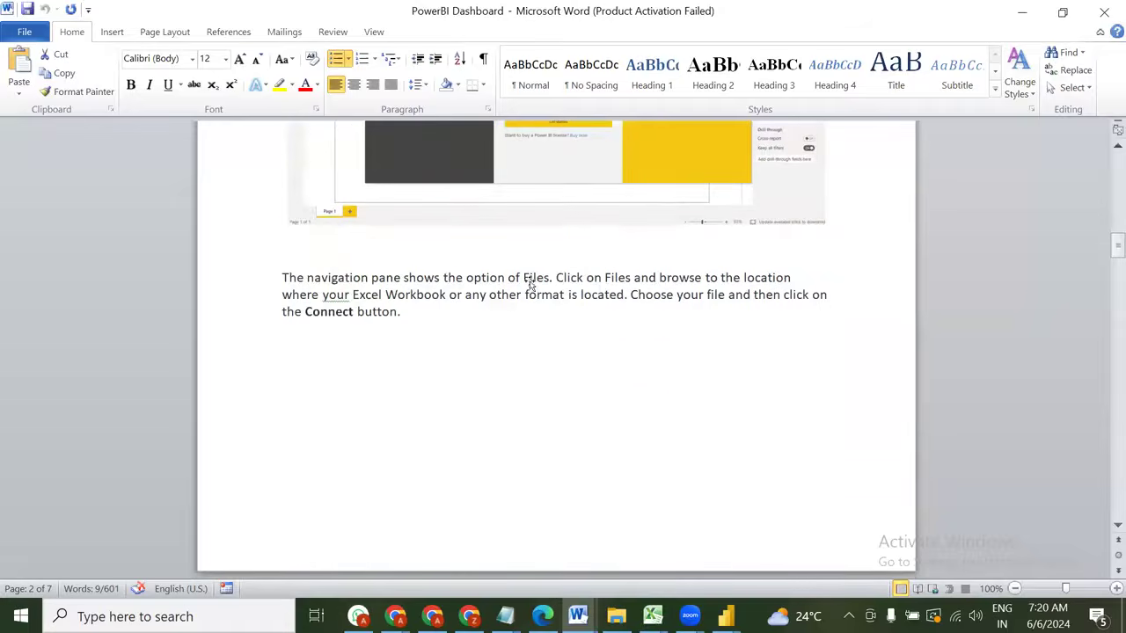
{"action": "scroll", "coordinate": [674, 385], "scroll_direction": "down", "scroll_amount": 15}
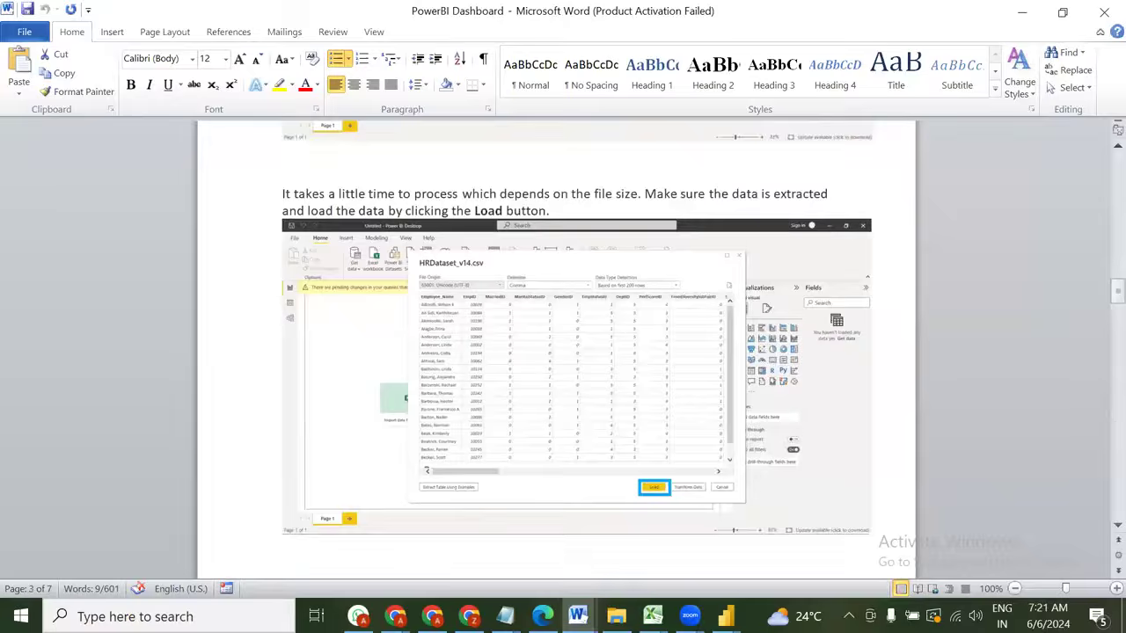
{"action": "scroll", "coordinate": [556, 352], "scroll_direction": "down", "scroll_amount": 8}
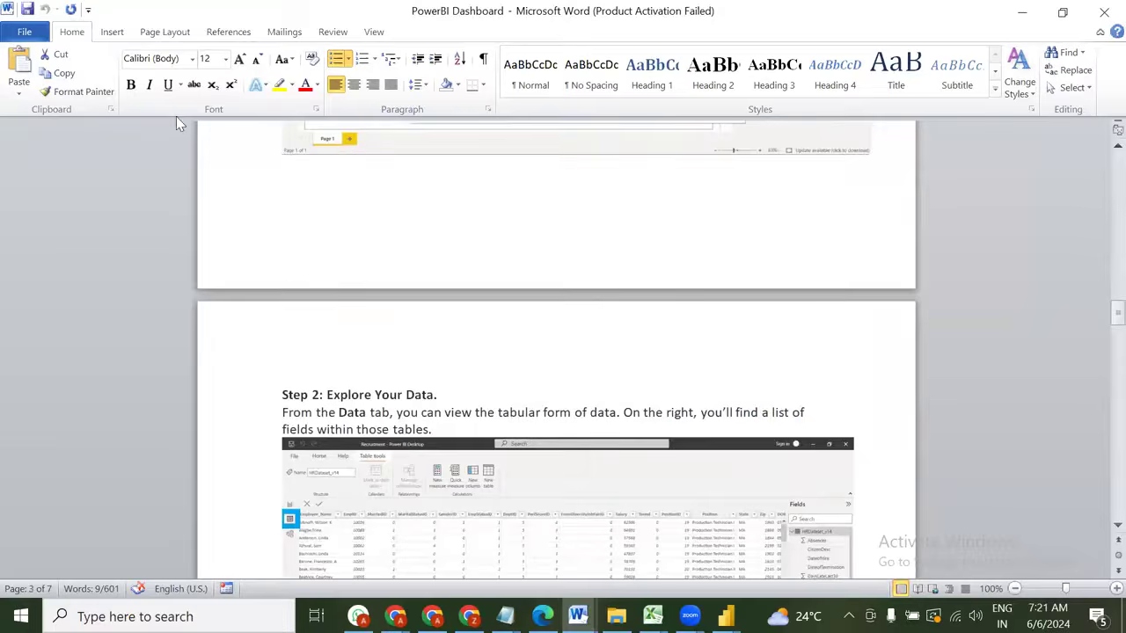
Switch to Power BI Desktop, dismiss the start screen and begin importing a text/CSV file as another data source
{"action": "key", "text": "alt+Tab"}
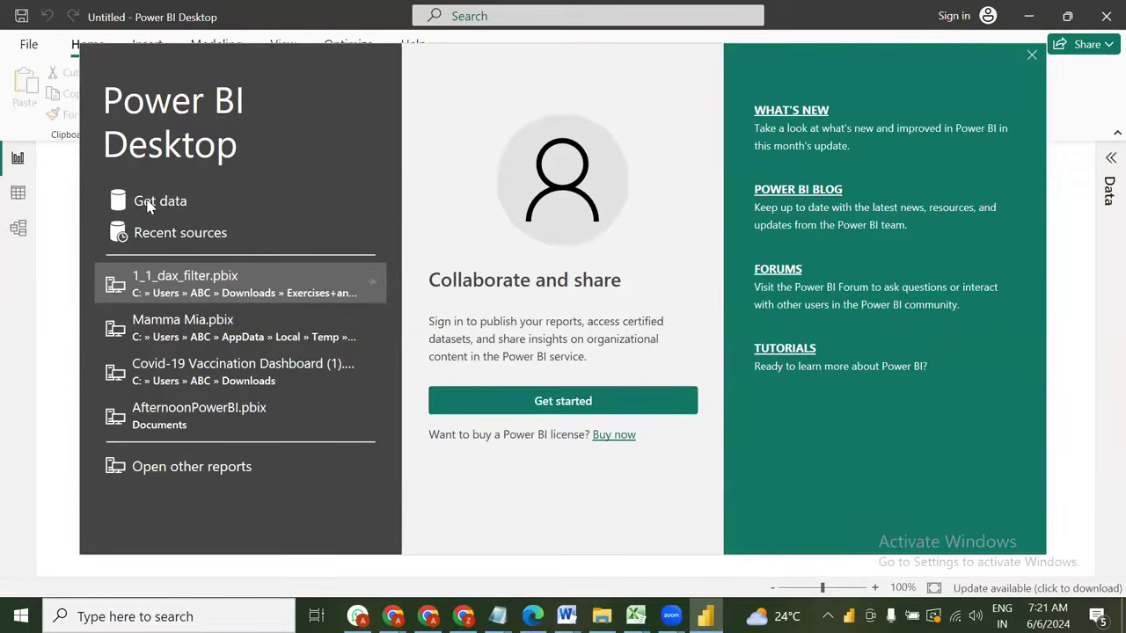
{"action": "key", "text": "Escape"}
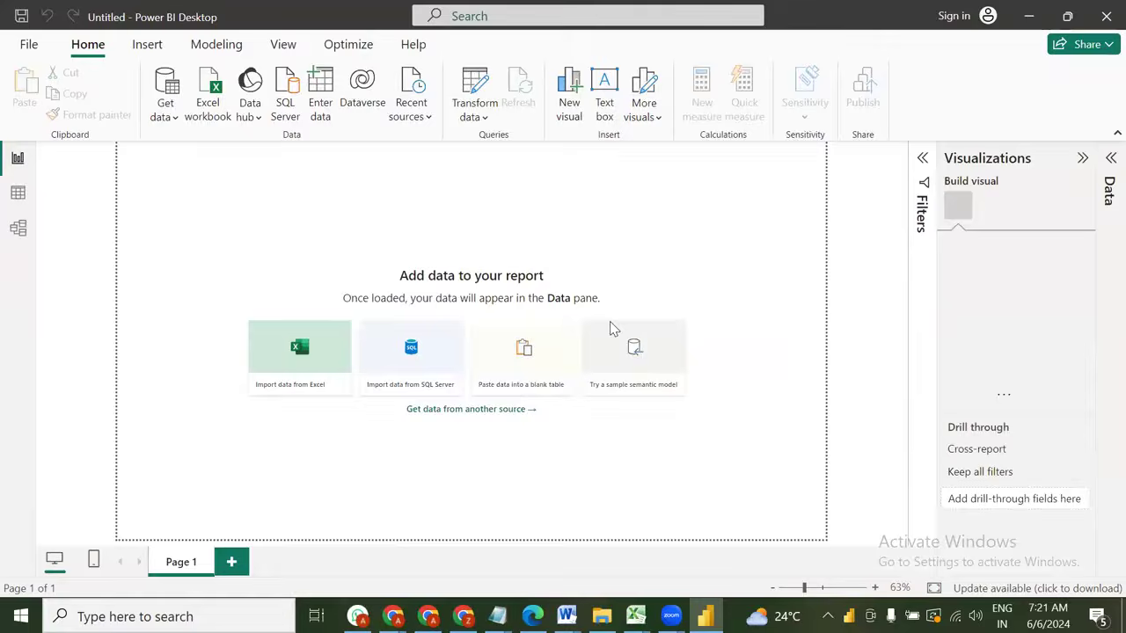
{"action": "left_click", "coordinate": [471, 409]}
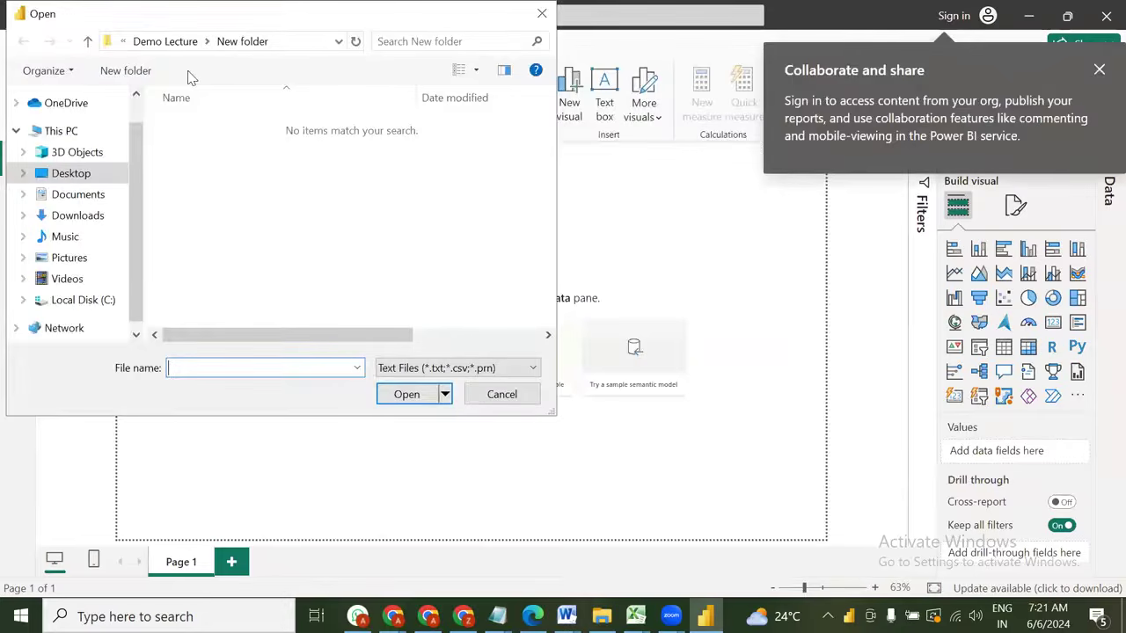
Show all file types and open the iris file from New folder inside the Demo Lecture folder
{"action": "left_click", "coordinate": [165, 41]}
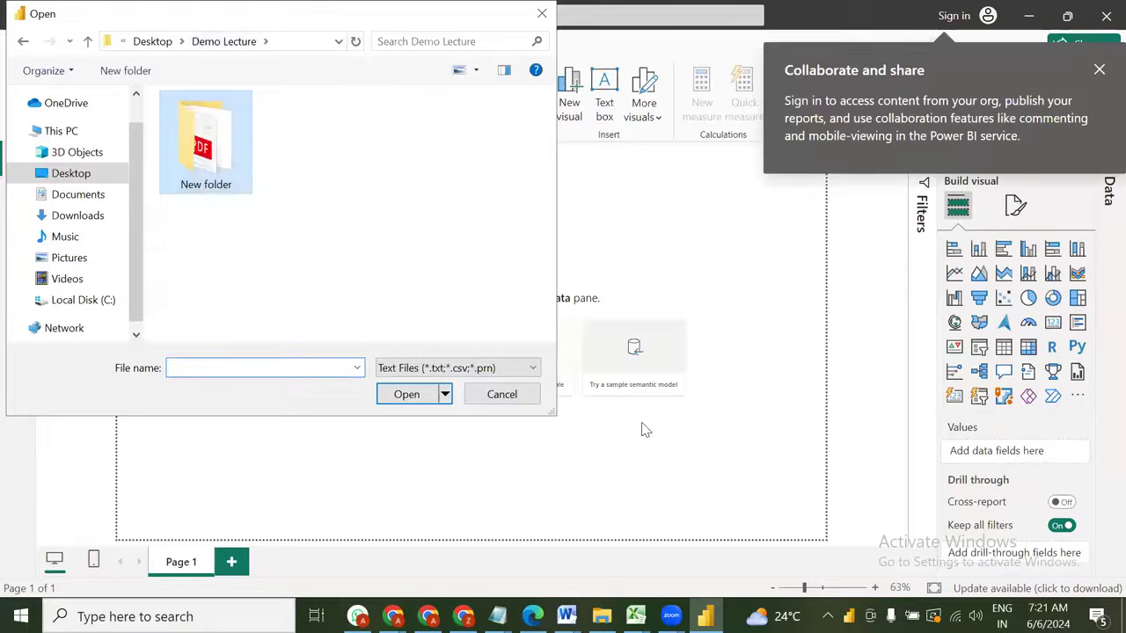
{"action": "key", "text": "Return"}
{"action": "left_click", "coordinate": [515, 369]}
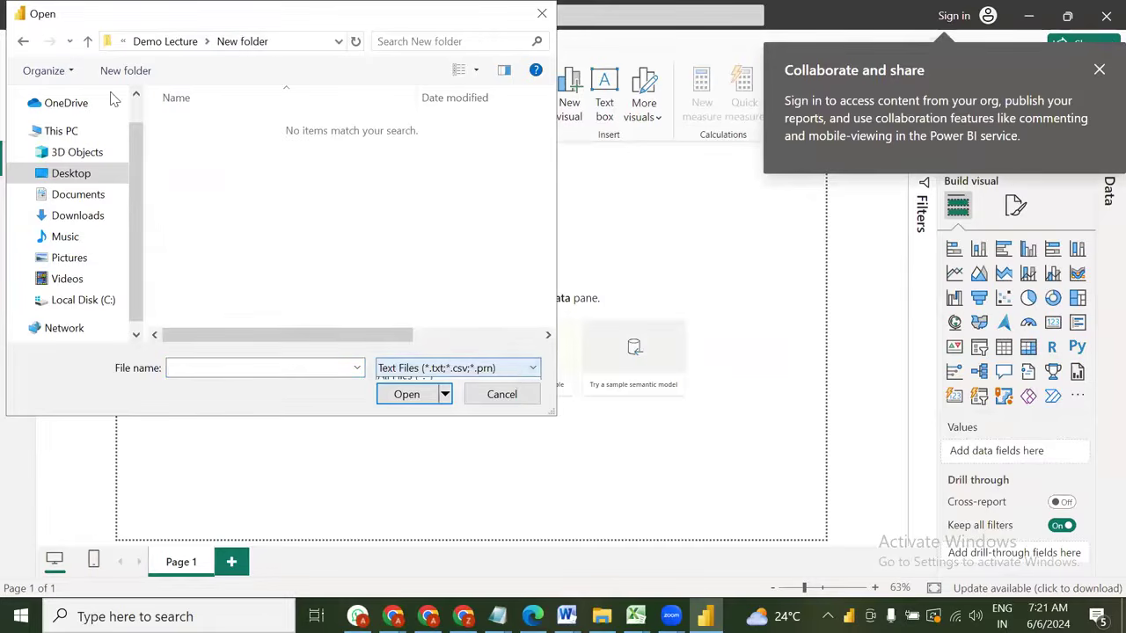
{"action": "key", "text": "Down"}
{"action": "key", "text": "Return"}
{"action": "left_click", "coordinate": [183, 127]}
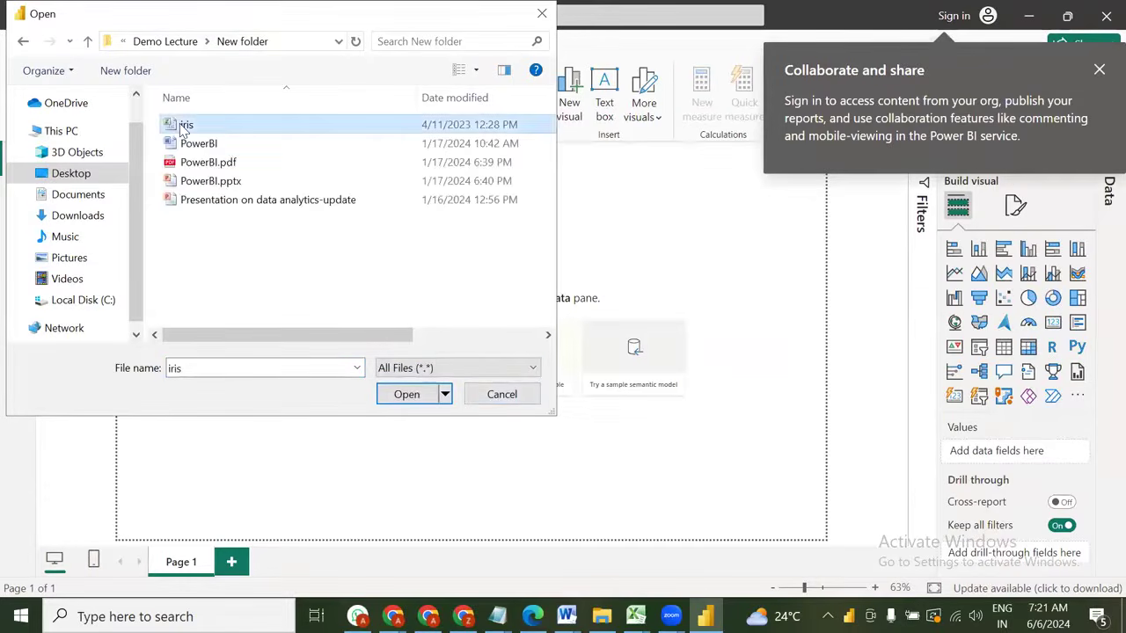
{"action": "double_click", "coordinate": [183, 125]}
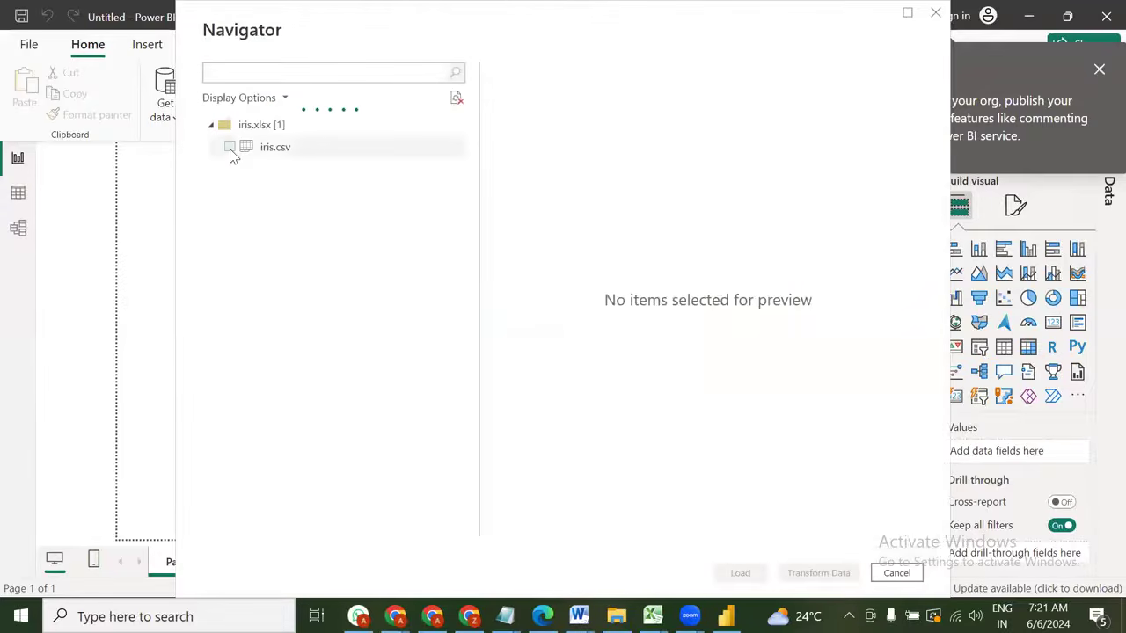
Load the iris.csv table from iris.xlsx into the report and dismiss the Collaborate and share notice
{"action": "left_click", "coordinate": [230, 148]}
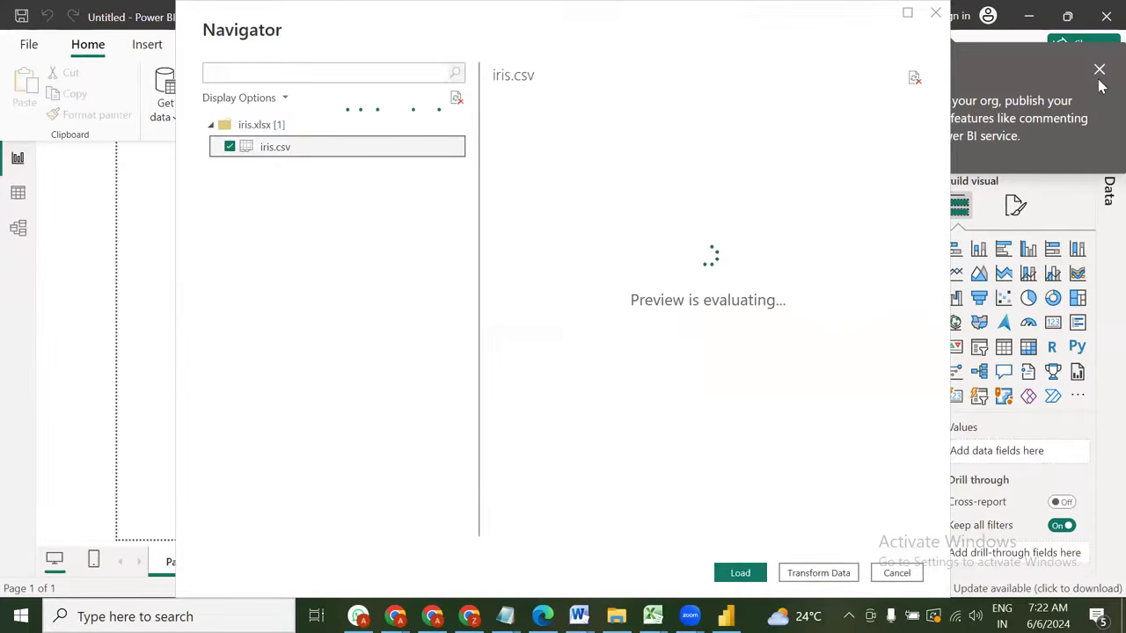
{"action": "key", "text": "Escape"}
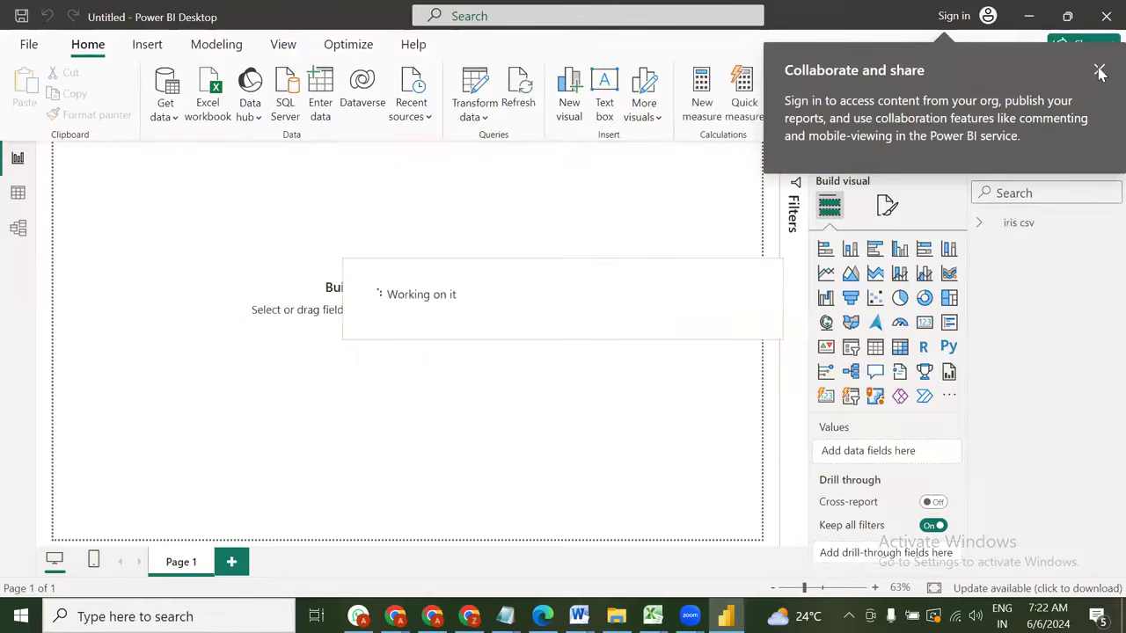
{"action": "left_click", "coordinate": [1099, 72]}
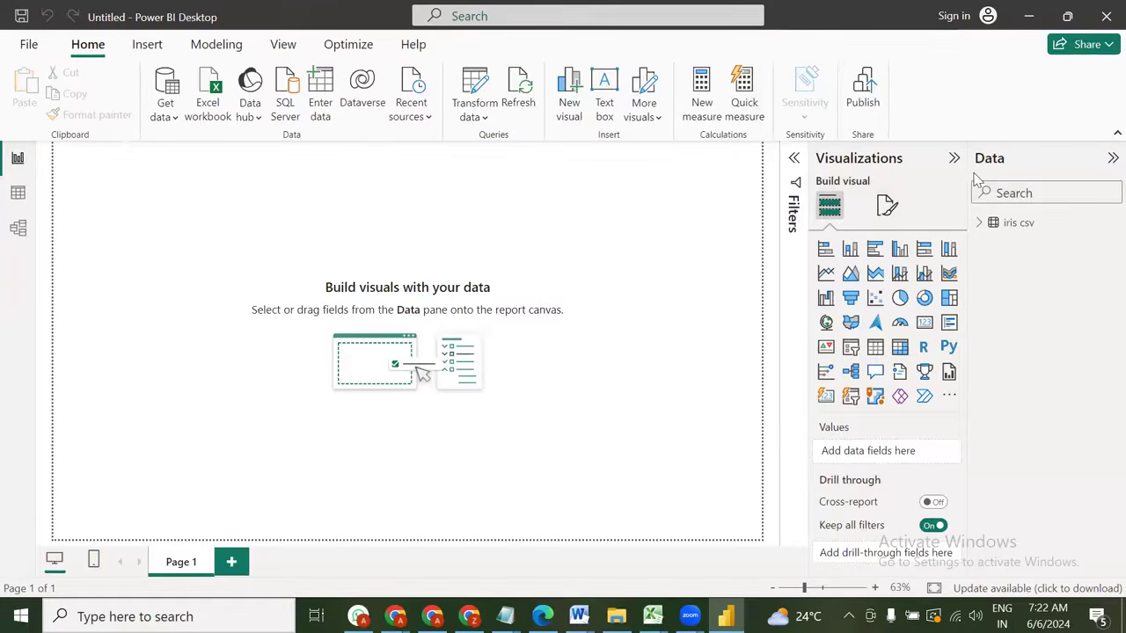
Expand the iris csv table to see its fields and inspect its rows in Table view
{"action": "left_click", "coordinate": [993, 253]}
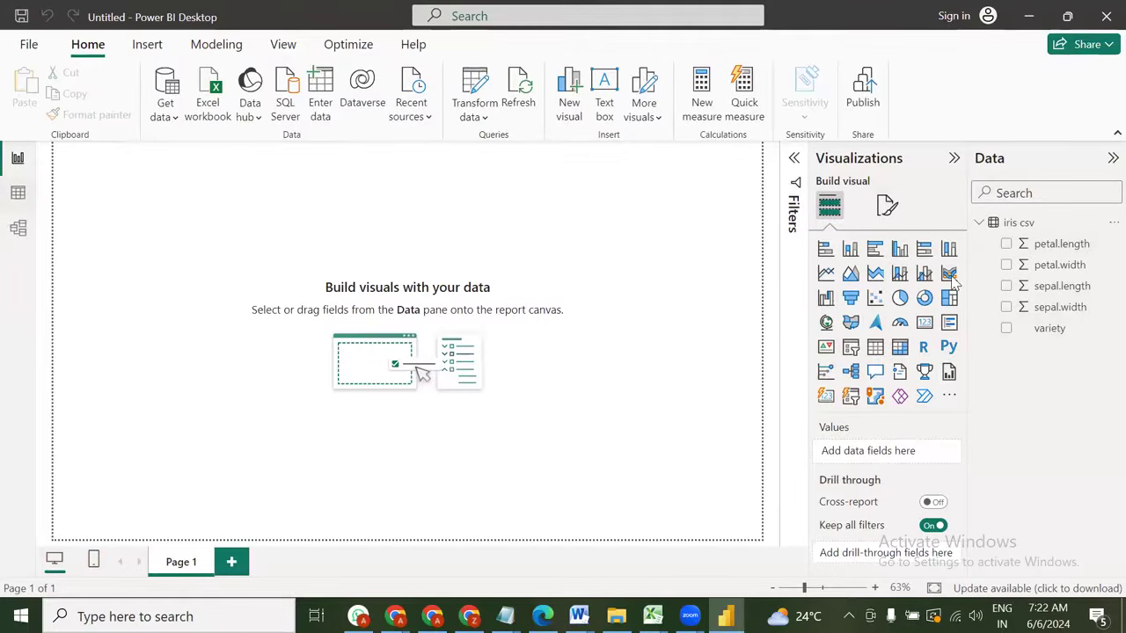
{"action": "left_click", "coordinate": [18, 193]}
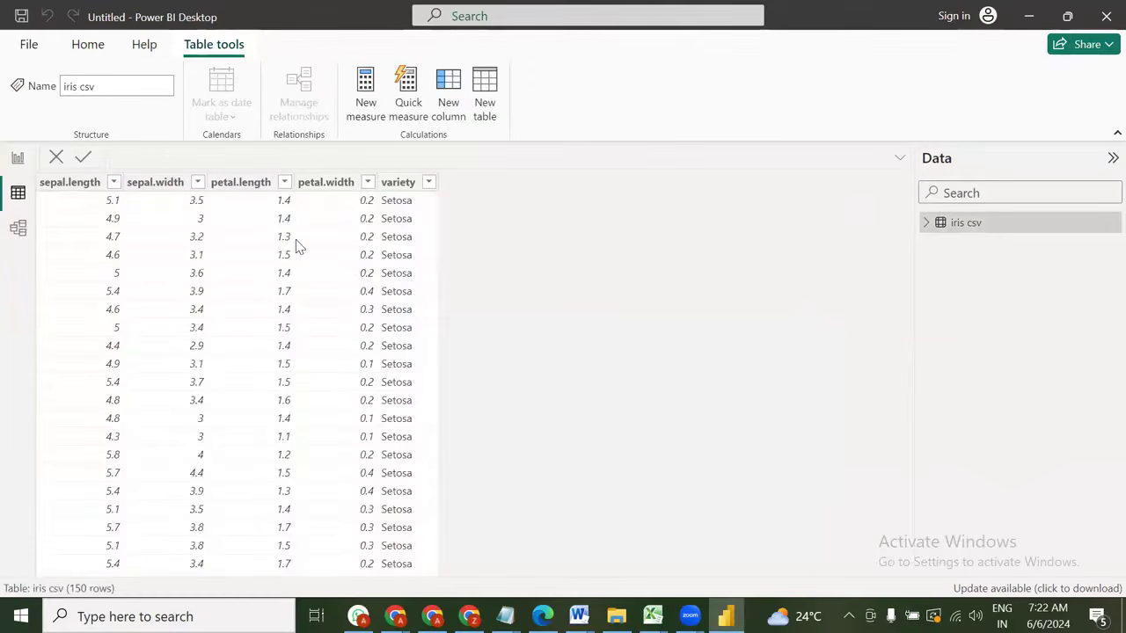
{"action": "scroll", "coordinate": [297, 246], "scroll_direction": "down", "scroll_amount": 6}
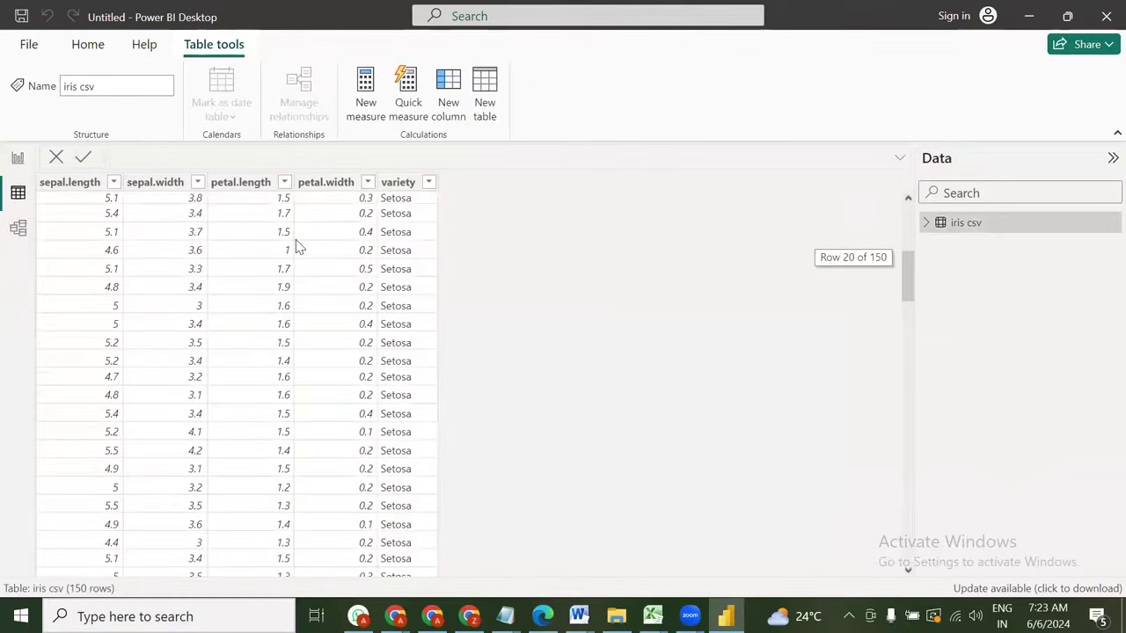
Review the remaining iris csv rows and compare them with the source iris workbook in Excel before returning to Power BI Desktop
{"action": "scroll", "coordinate": [296, 246], "scroll_direction": "down", "scroll_amount": 20}
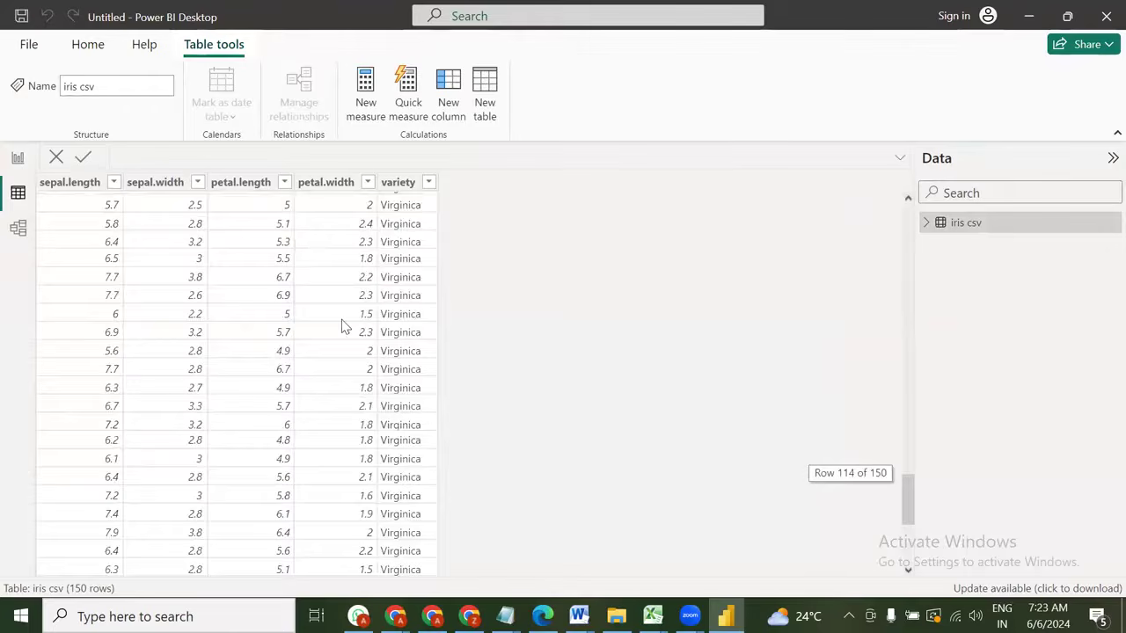
{"action": "scroll", "coordinate": [343, 327], "scroll_direction": "down", "scroll_amount": 5}
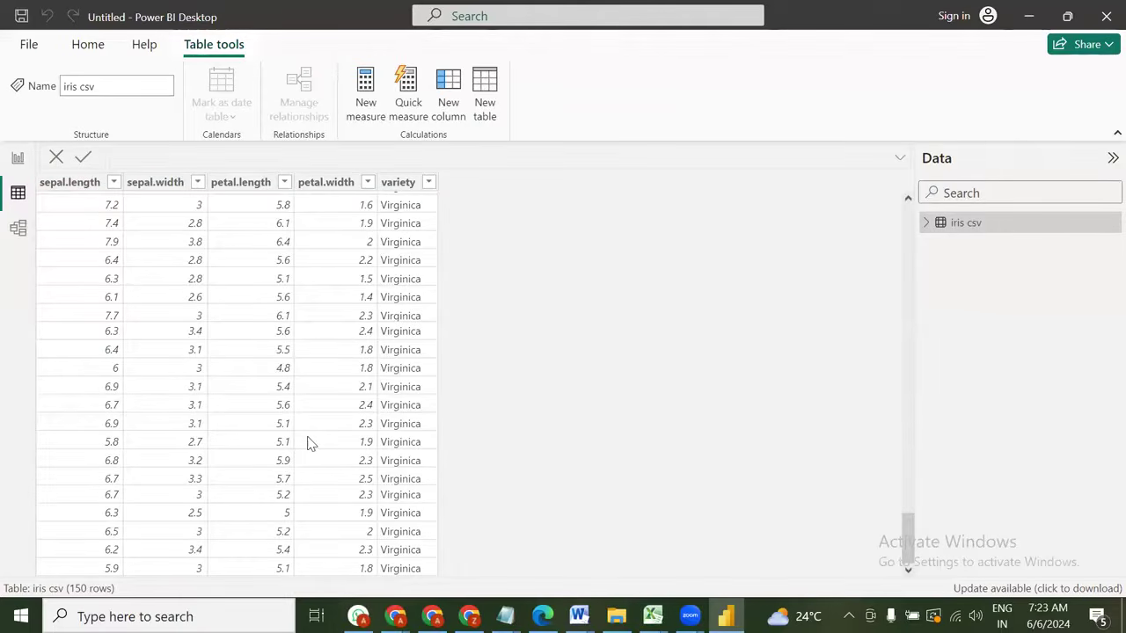
{"action": "key", "text": "alt+Tab"}
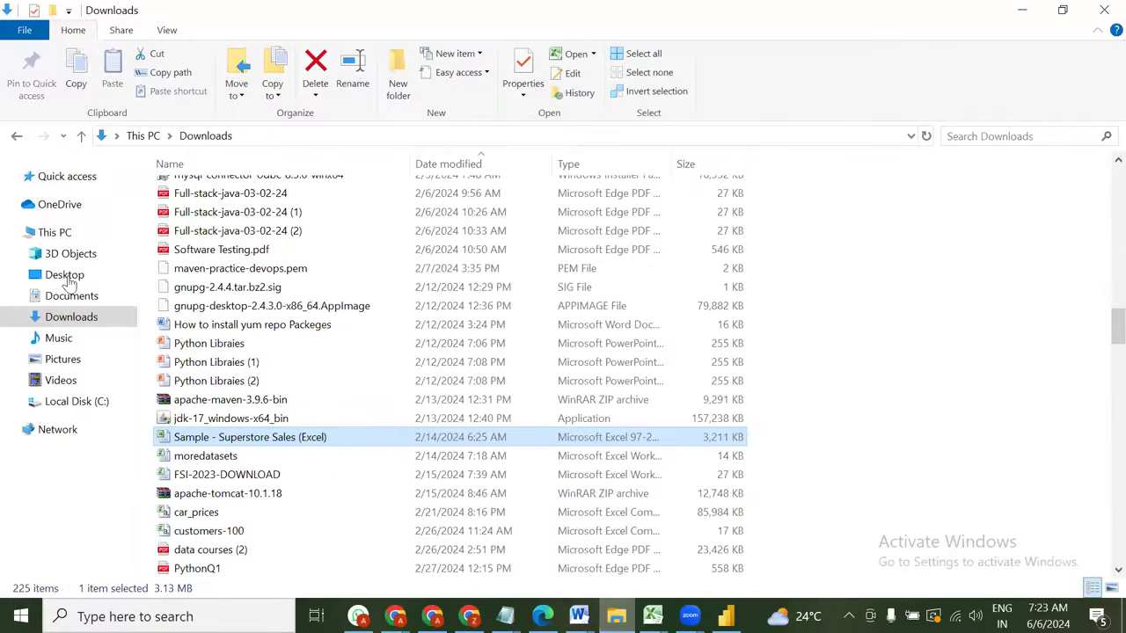
{"action": "scroll", "coordinate": [247, 195], "scroll_direction": "down", "scroll_amount": 15}
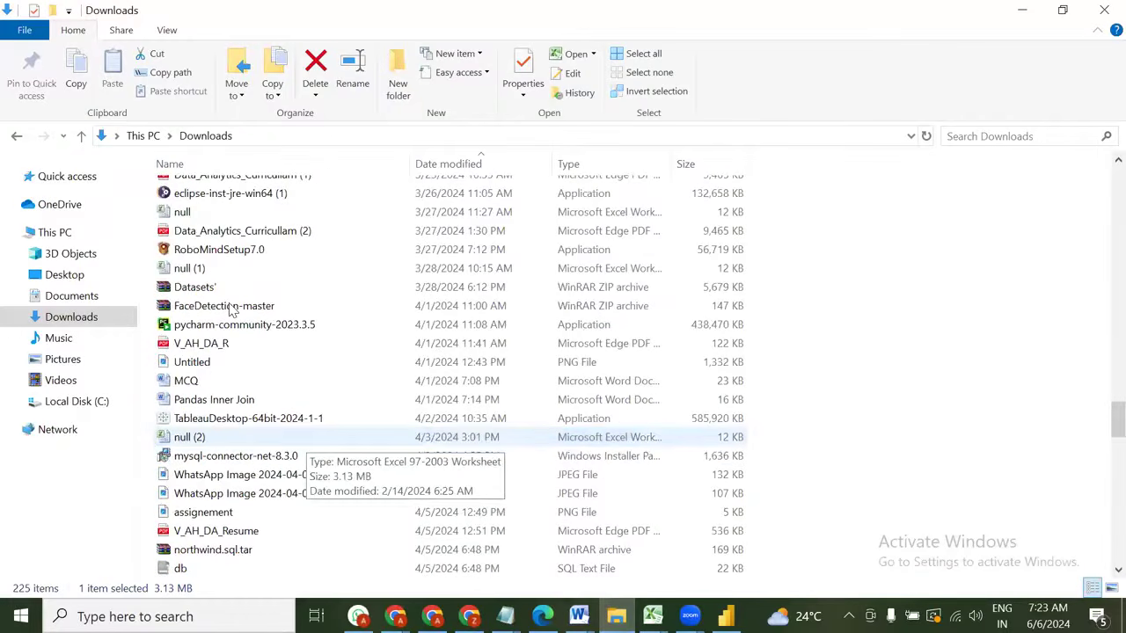
{"action": "key", "text": "alt+Left"}
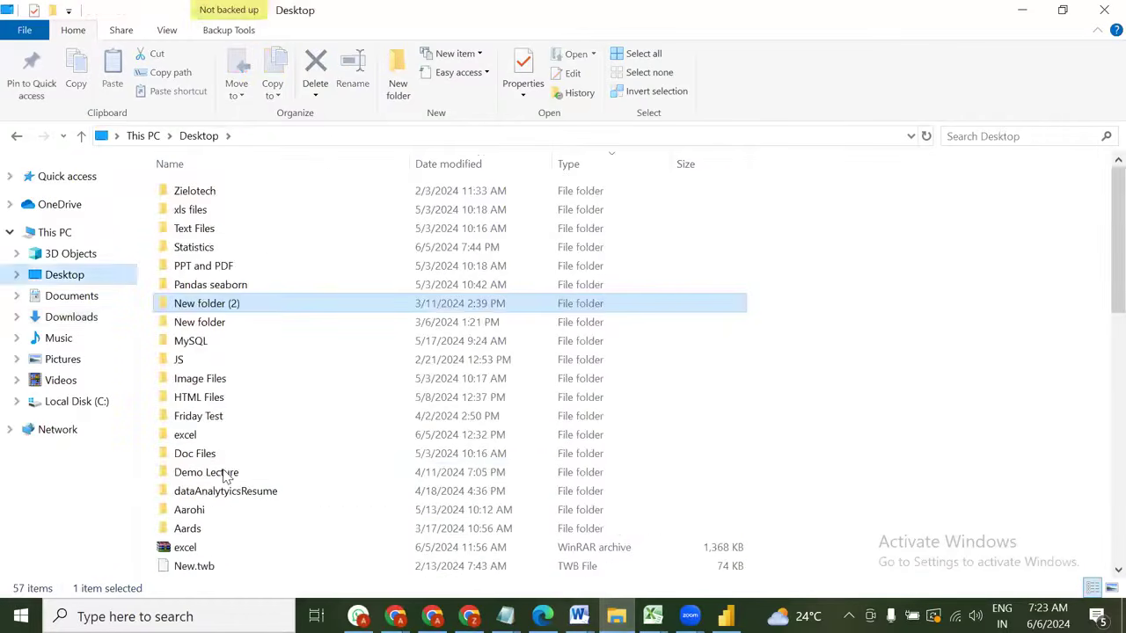
{"action": "key", "text": "d"}
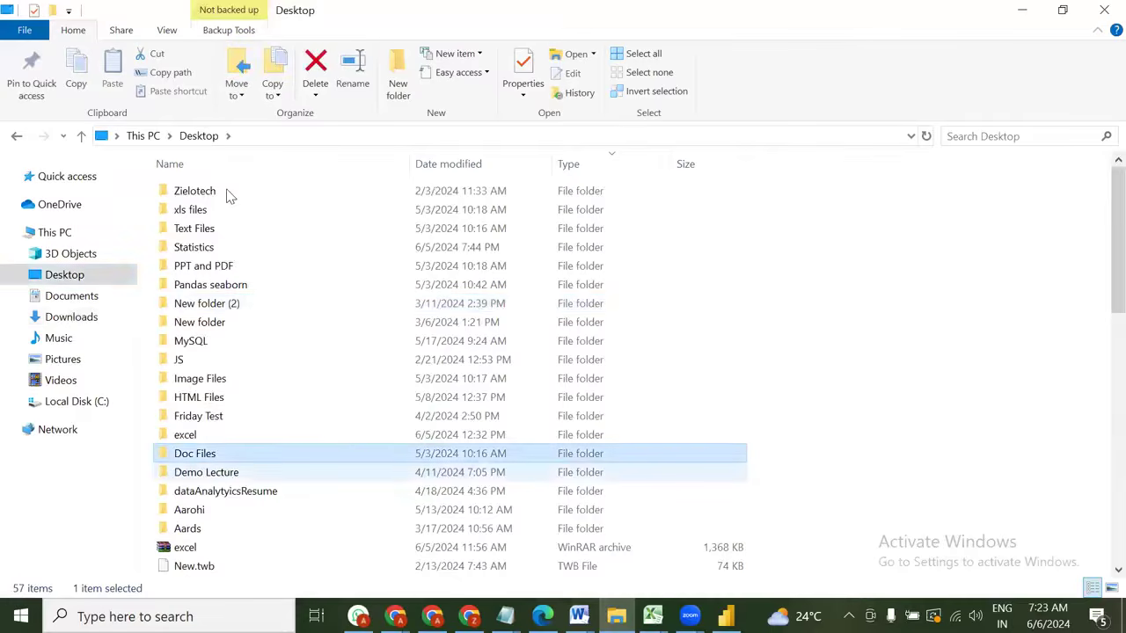
{"action": "key", "text": "d"}
{"action": "key", "text": "Return"}
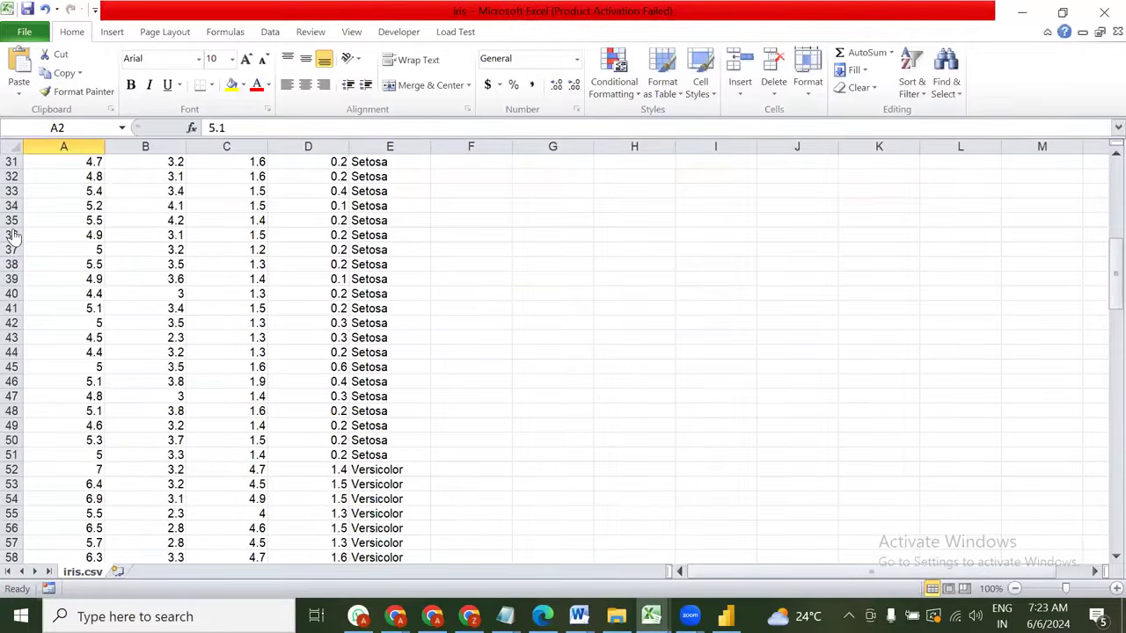
{"action": "key", "text": "alt+Tab"}
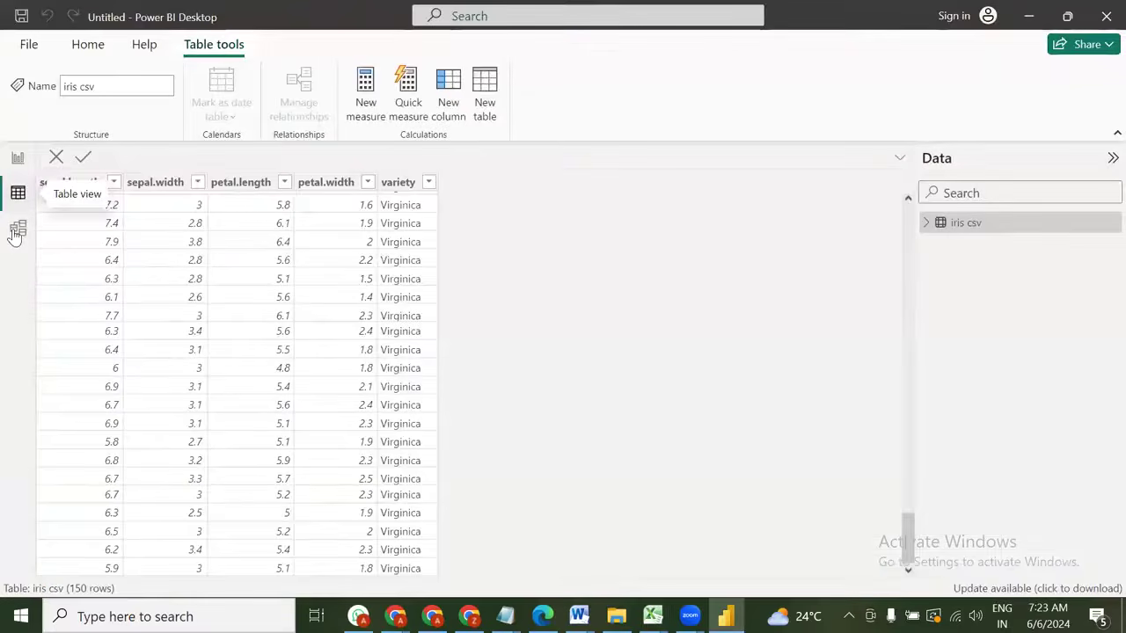
View the iris csv table in Model view and Table view, and return to Report view
{"action": "left_click", "coordinate": [16, 231]}
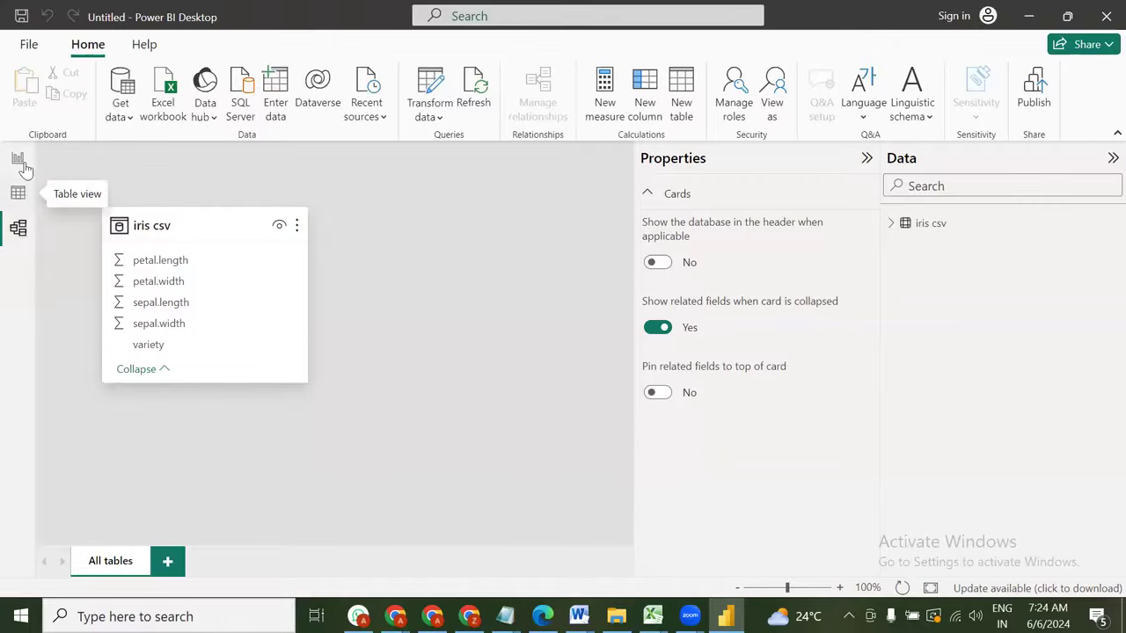
{"action": "left_click", "coordinate": [17, 193]}
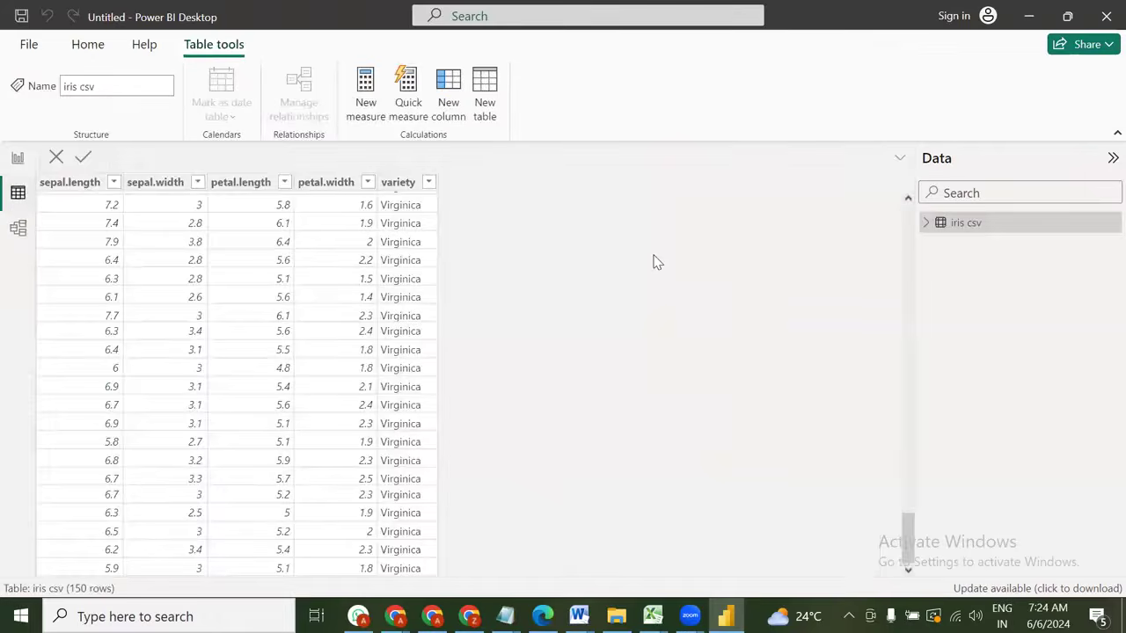
{"action": "left_click", "coordinate": [17, 159]}
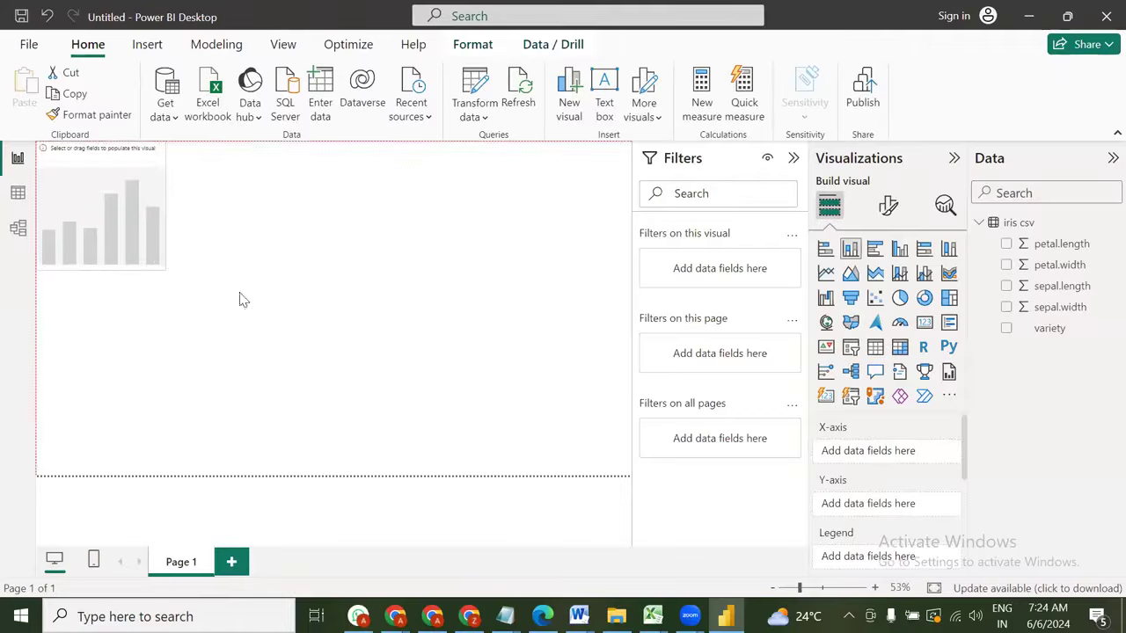
Add an enlarged stacked column chart showing petal.length, sepal.length and sepal.width by variety
{"action": "left_click_drag", "start_coordinate": [297, 334], "coordinate": [290, 306]}
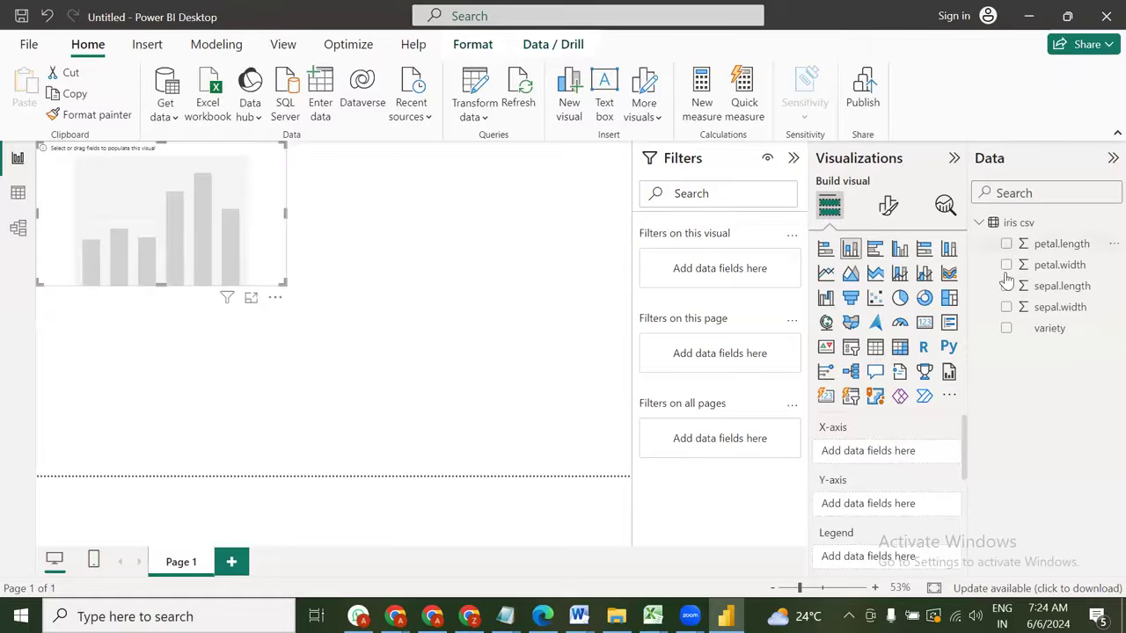
{"action": "left_click", "coordinate": [1007, 243]}
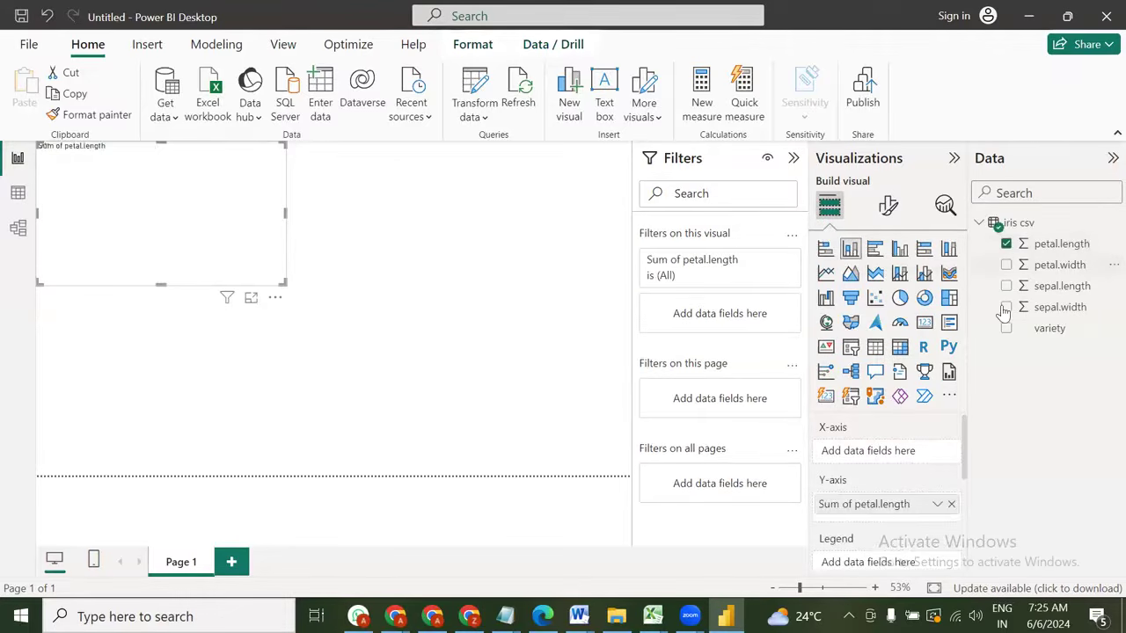
{"action": "left_click", "coordinate": [1006, 284]}
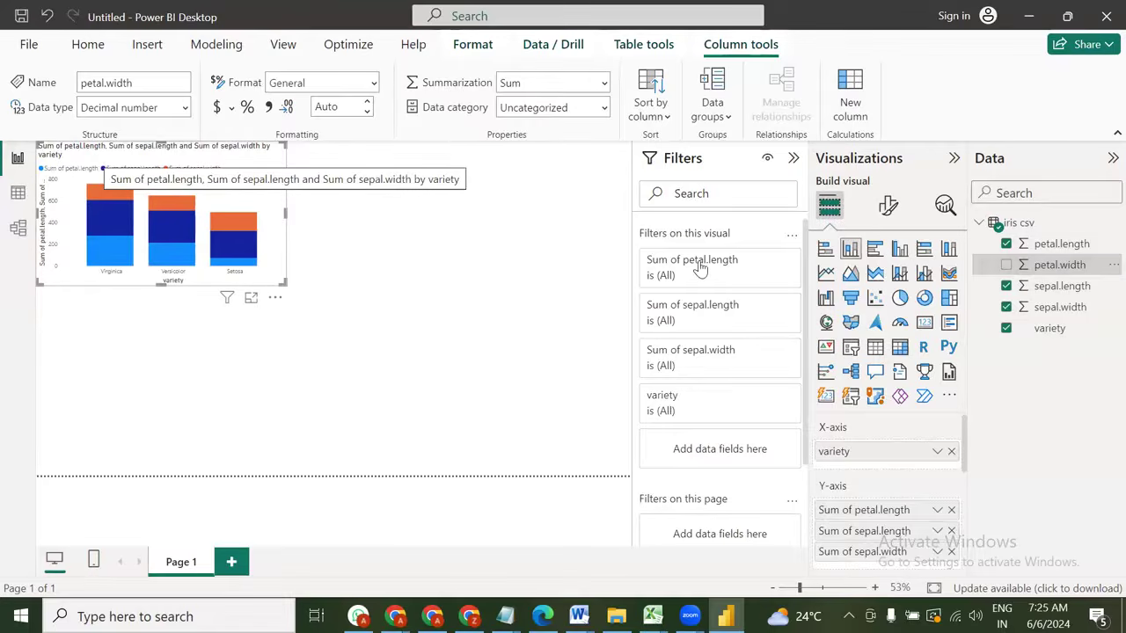
Expand the visual-level filter for Sum of petal.length and examine its available comparison conditions
{"action": "left_click", "coordinate": [767, 260]}
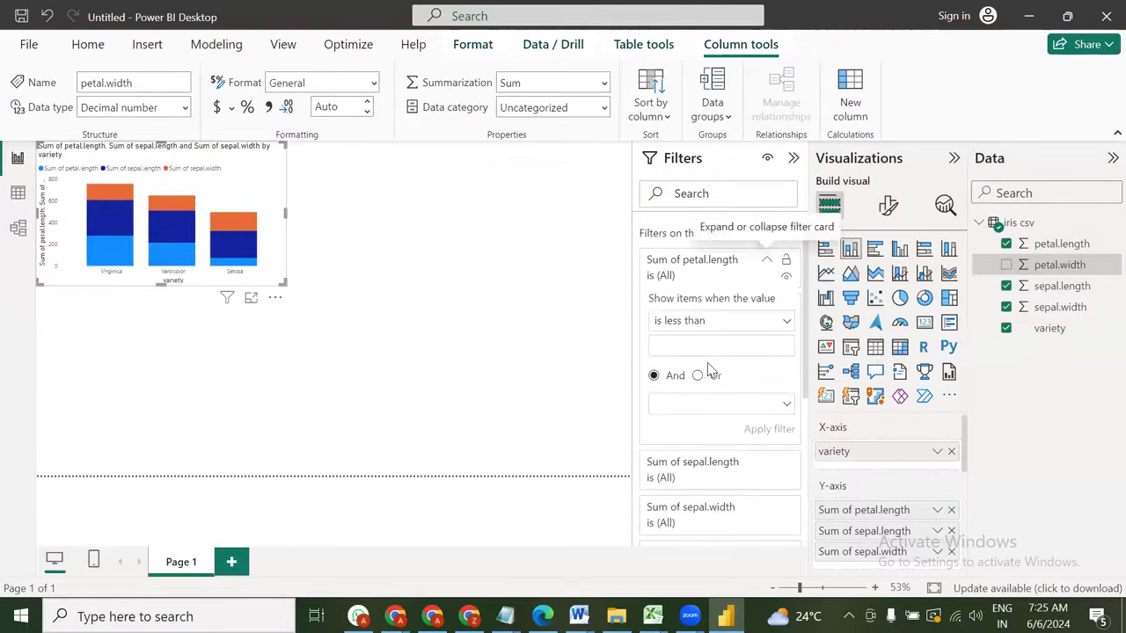
{"action": "left_click", "coordinate": [784, 322]}
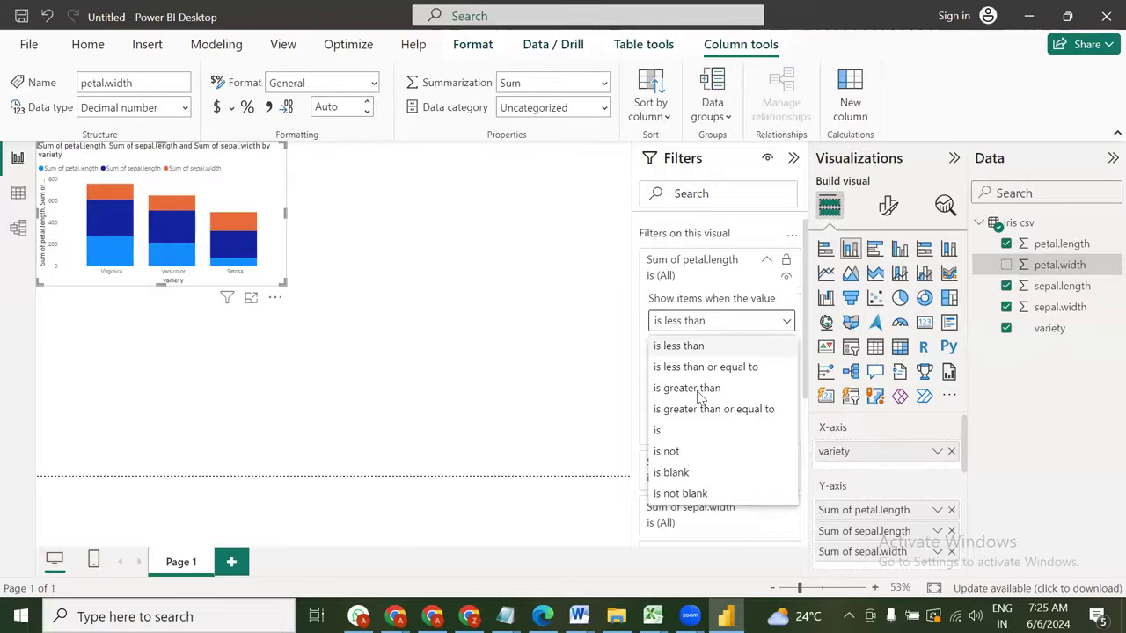
{"action": "key", "text": "Escape"}
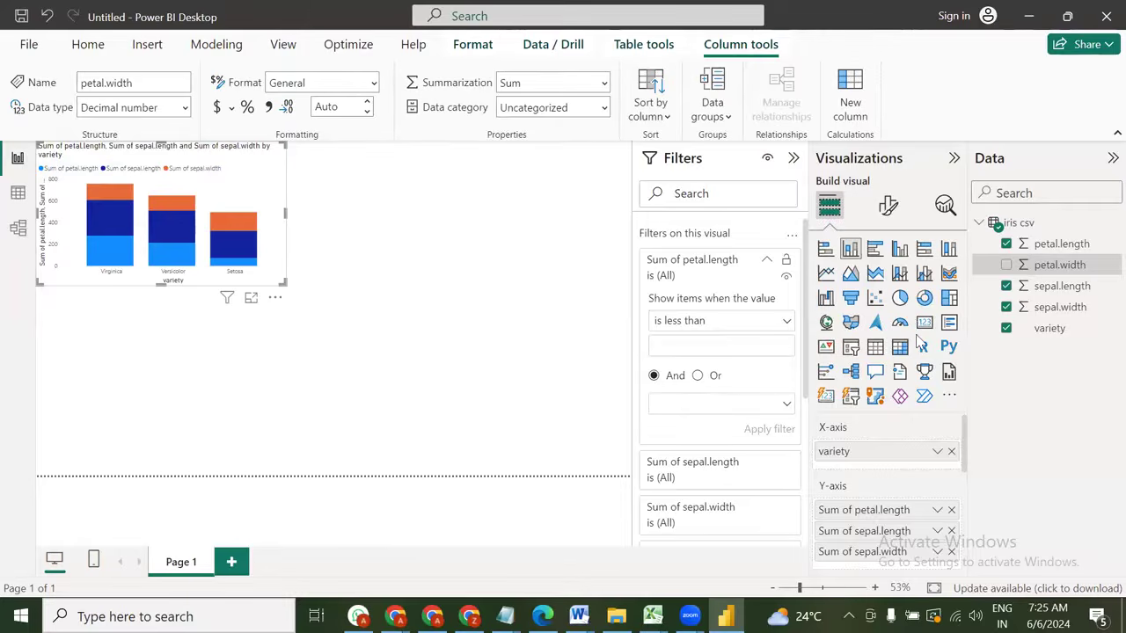
Set the color of the chart's X-axis values to a light orange shade
{"action": "left_click", "coordinate": [887, 209]}
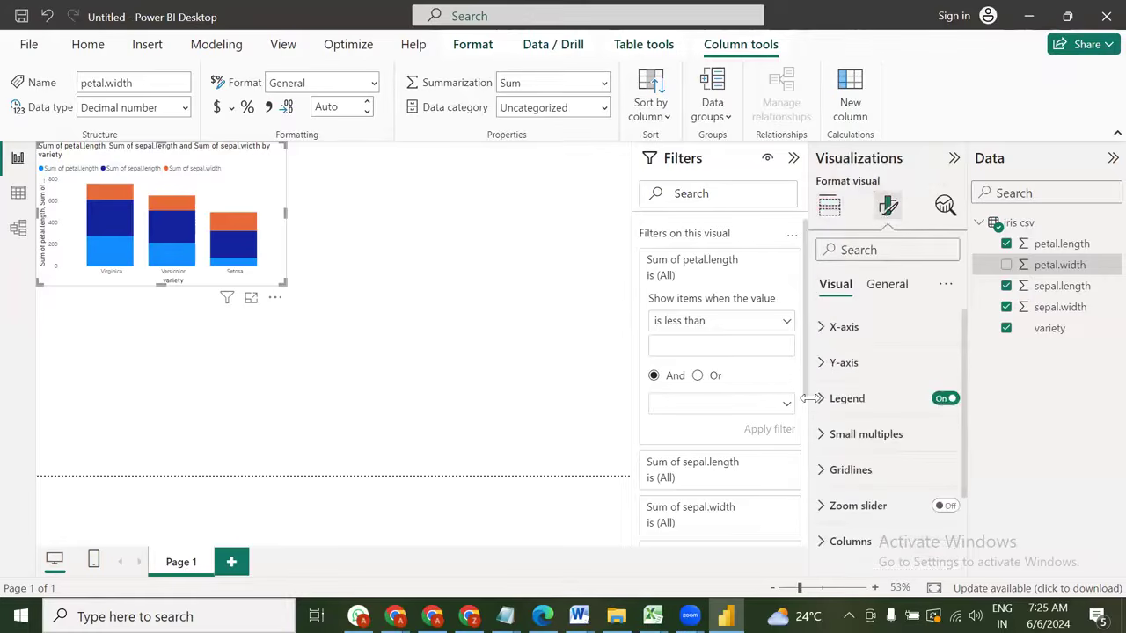
{"action": "left_click", "coordinate": [825, 331]}
{"action": "left_click", "coordinate": [845, 327]}
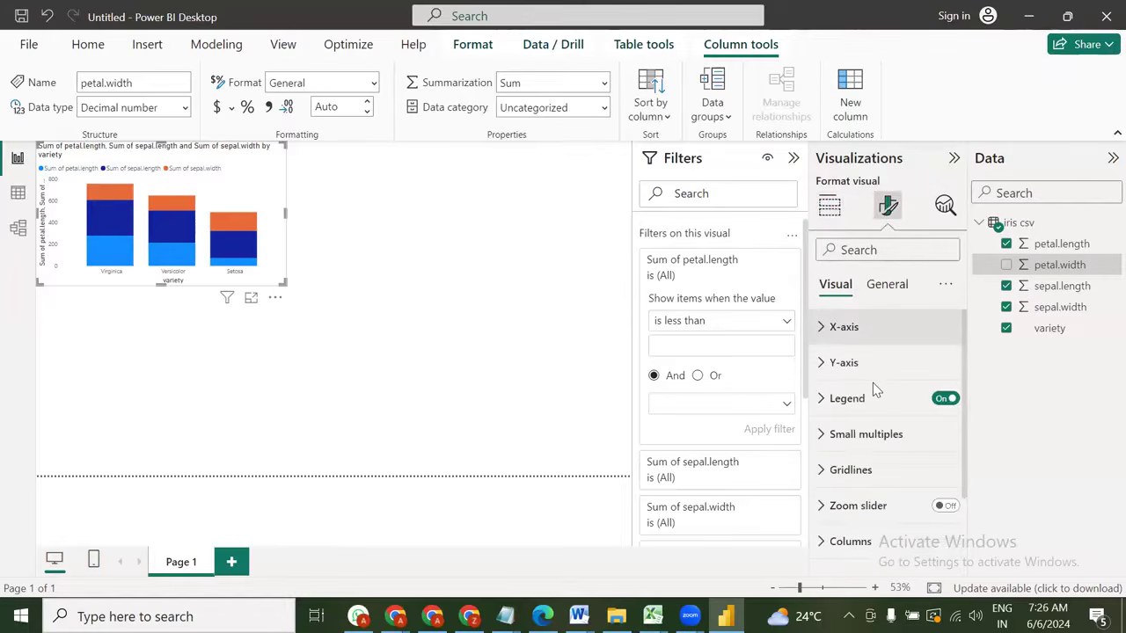
{"action": "scroll", "coordinate": [860, 405], "scroll_direction": "down", "scroll_amount": 3}
{"action": "scroll", "coordinate": [860, 406], "scroll_direction": "up", "scroll_amount": 2}
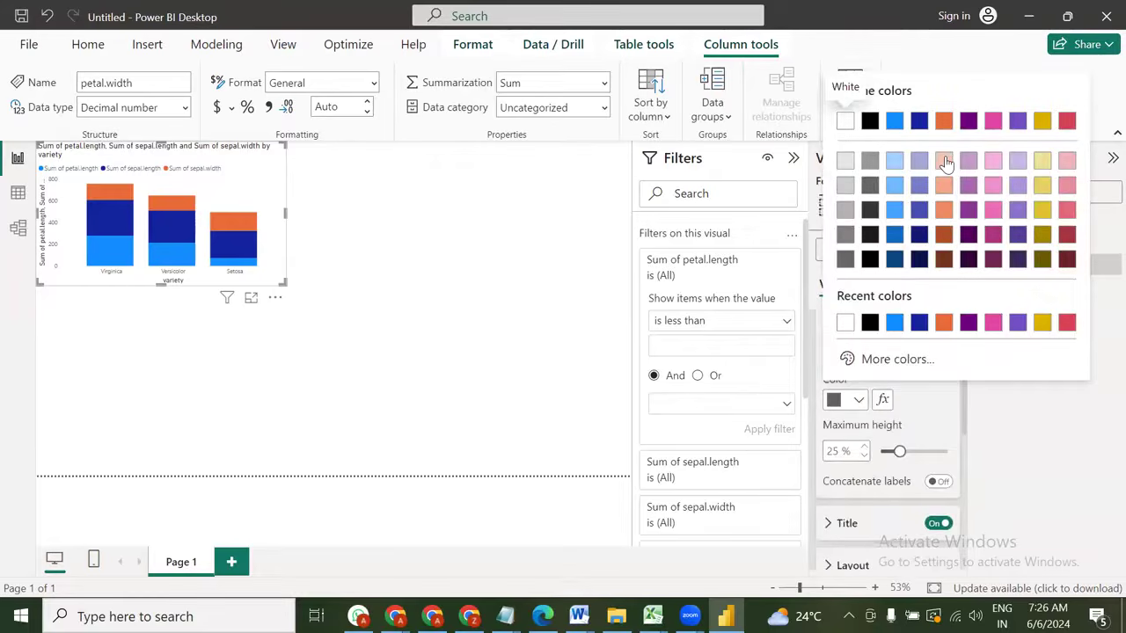
{"action": "left_click", "coordinate": [945, 163]}
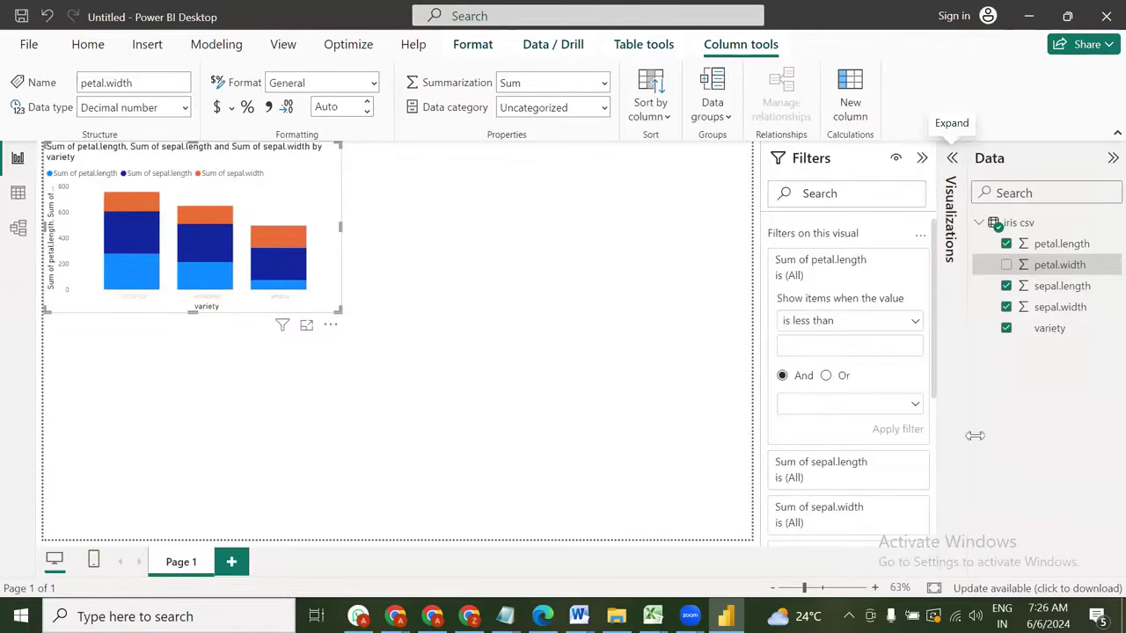
{"action": "left_click", "coordinate": [941, 475]}
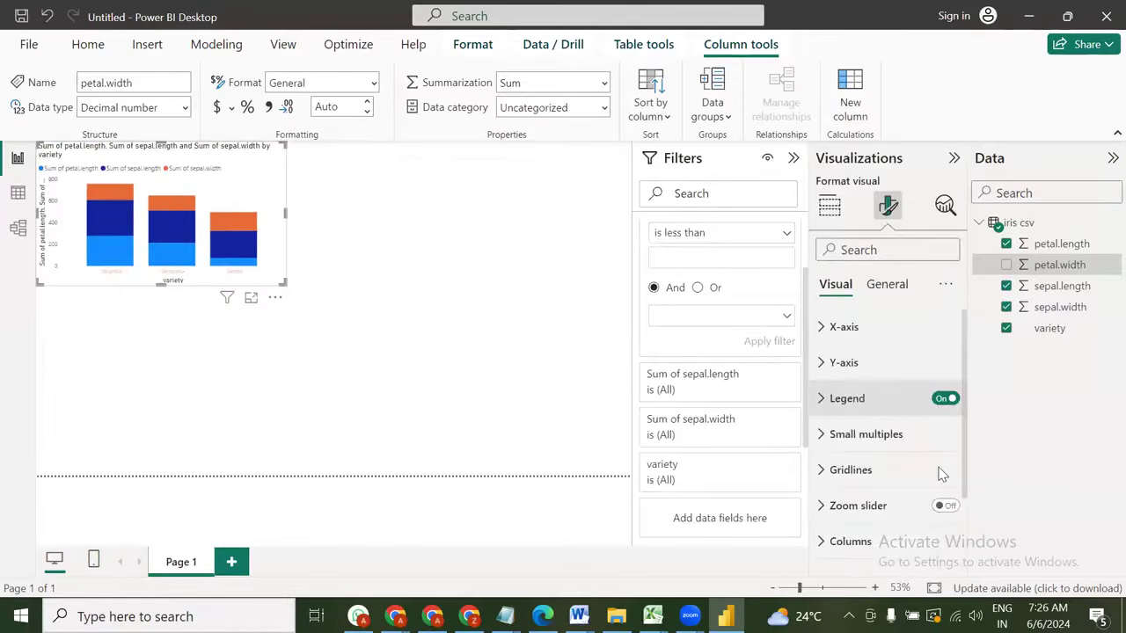
Try the chart legend at Center left and set its position to Bottom center
{"action": "left_click", "coordinate": [948, 402]}
{"action": "scroll", "coordinate": [949, 402], "scroll_direction": "up", "scroll_amount": 1}
{"action": "left_click", "coordinate": [948, 400]}
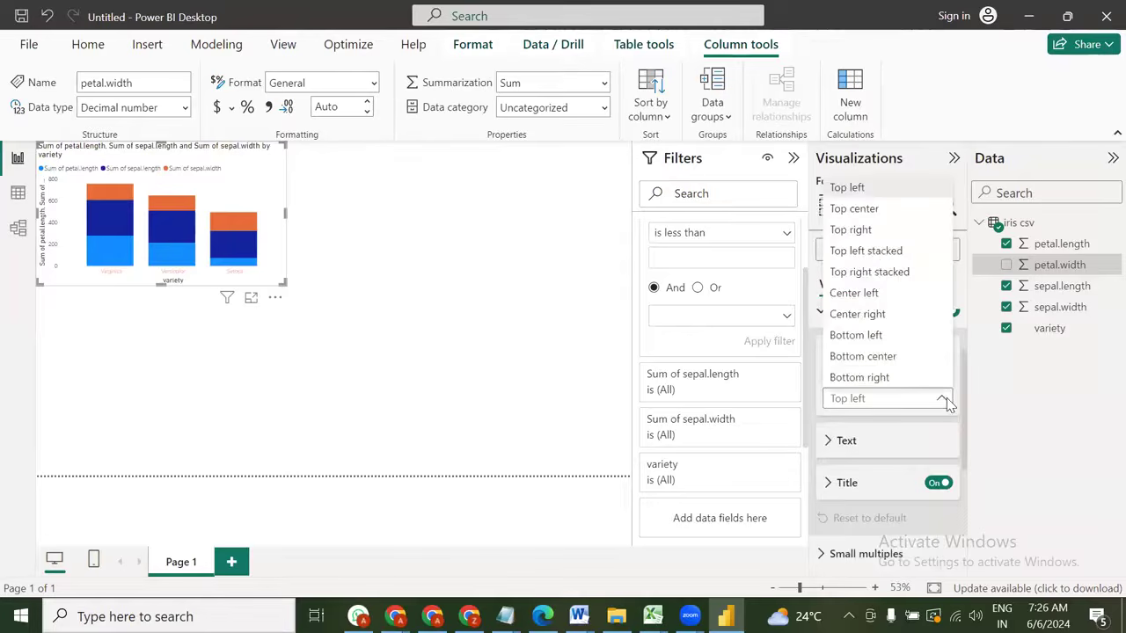
{"action": "left_click", "coordinate": [872, 296]}
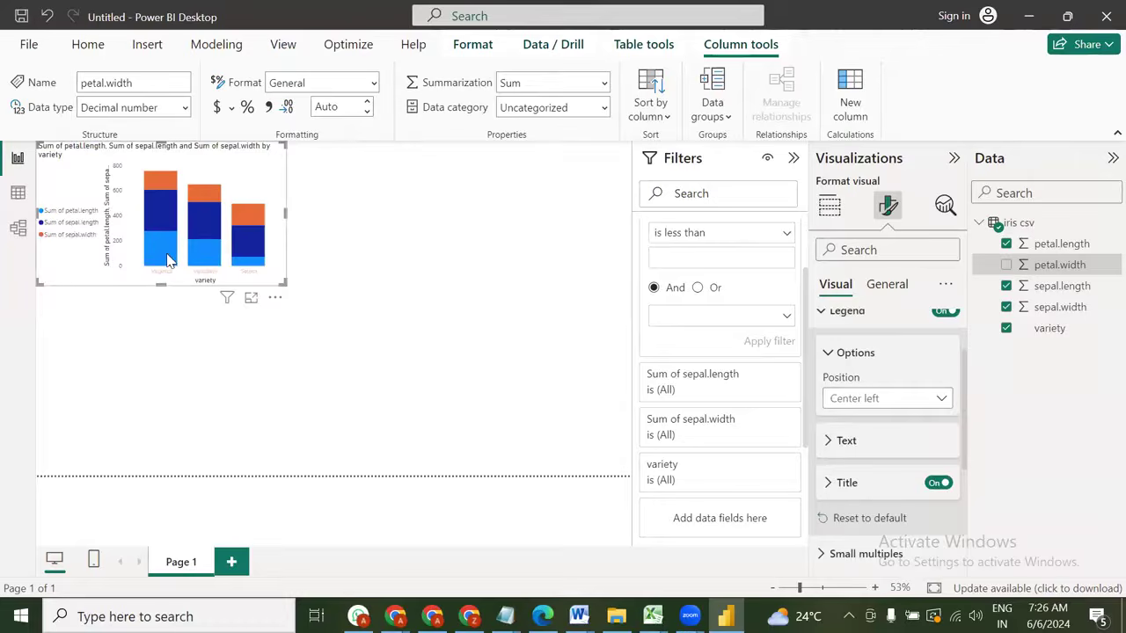
{"action": "mouse_move", "coordinate": [169, 260]}
{"action": "left_click", "coordinate": [888, 398]}
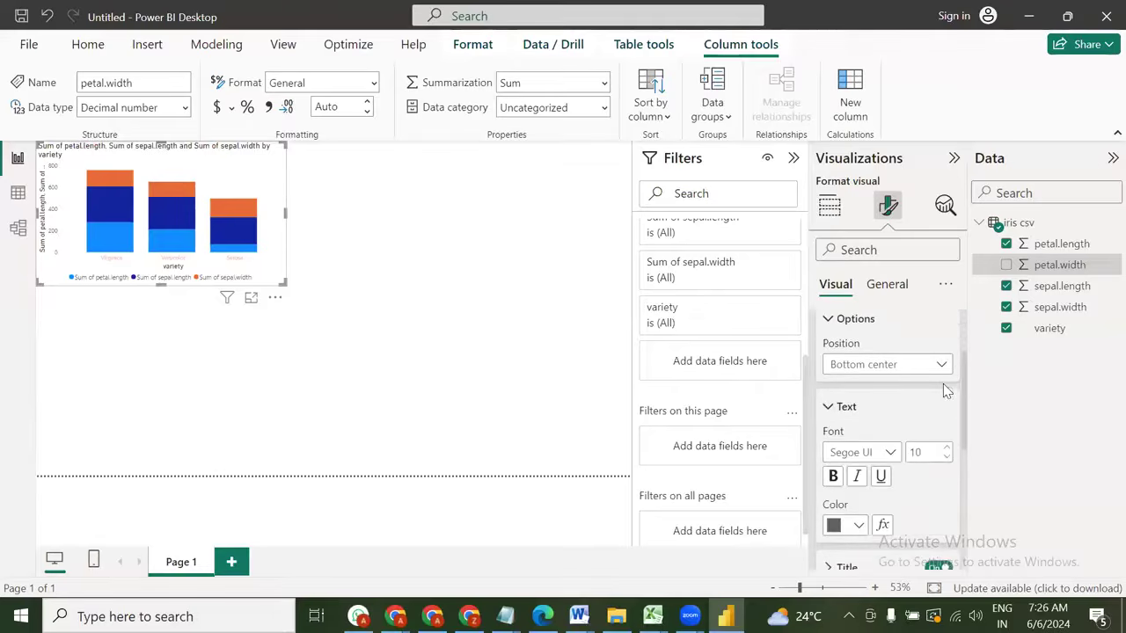
Set the font size of the chart's legend text to 29
{"action": "scroll", "coordinate": [943, 384], "scroll_direction": "down", "scroll_amount": 1}
{"action": "left_click", "coordinate": [950, 360]}
{"action": "left_click", "coordinate": [949, 359]}
{"action": "left_click", "coordinate": [949, 360]}
{"action": "left_click", "coordinate": [949, 360]}
{"action": "left_click", "coordinate": [949, 359]}
{"action": "left_click", "coordinate": [949, 360]}
{"action": "left_click", "coordinate": [949, 360]}
{"action": "left_click", "coordinate": [950, 360]}
{"action": "left_click", "coordinate": [949, 360]}
Make the legend text bold, italic and underlined, and color it dark red
{"action": "left_click", "coordinate": [833, 387]}
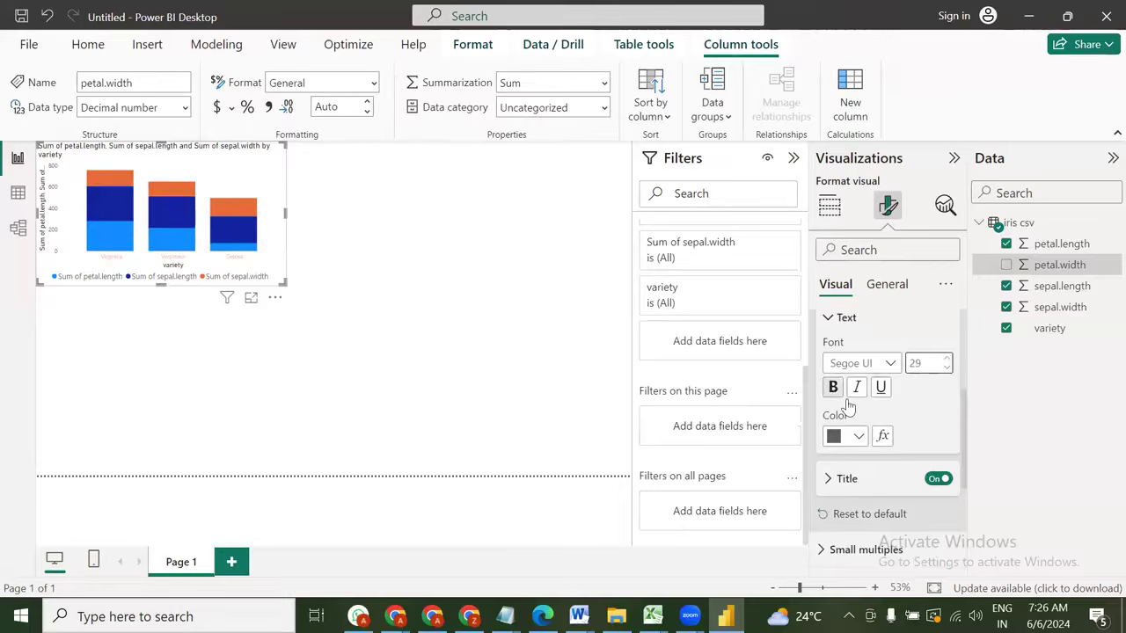
{"action": "left_click", "coordinate": [858, 390]}
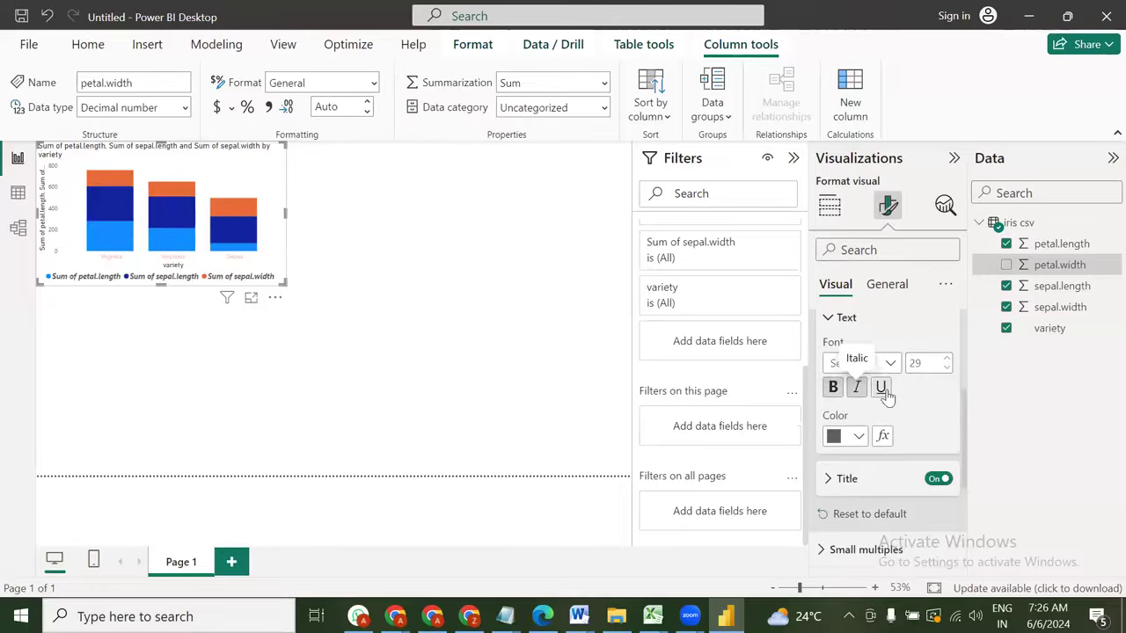
{"action": "left_click", "coordinate": [858, 437]}
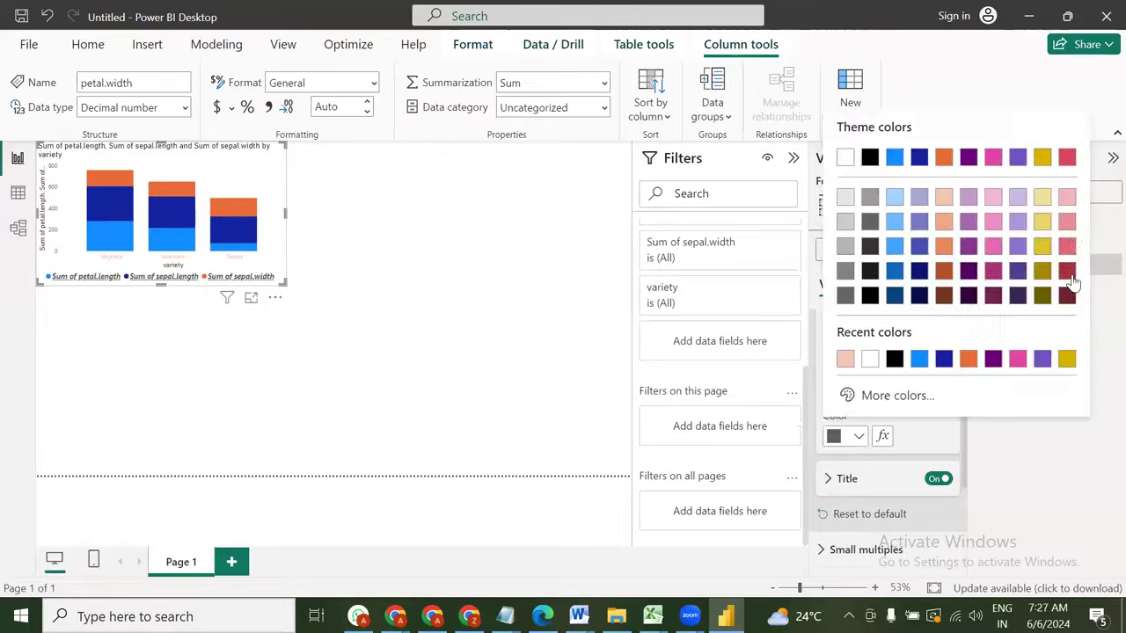
{"action": "left_click", "coordinate": [1068, 273]}
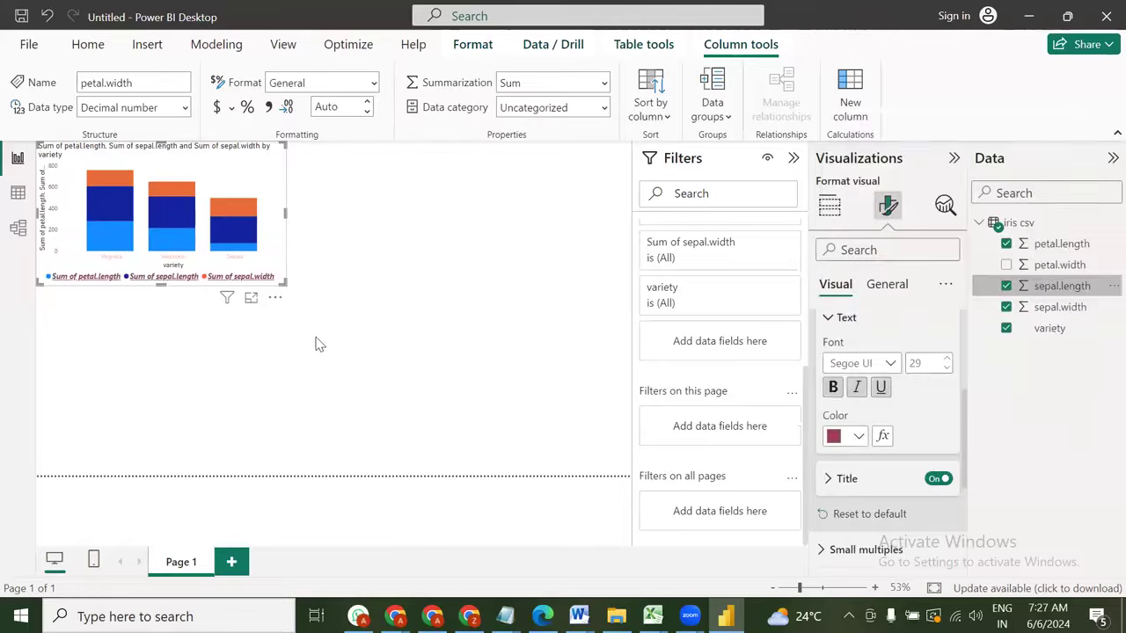
Enlarge the chart to fill most of the page and set the legend title text to "Report For IRIS DATA"
{"action": "left_click", "coordinate": [301, 287]}
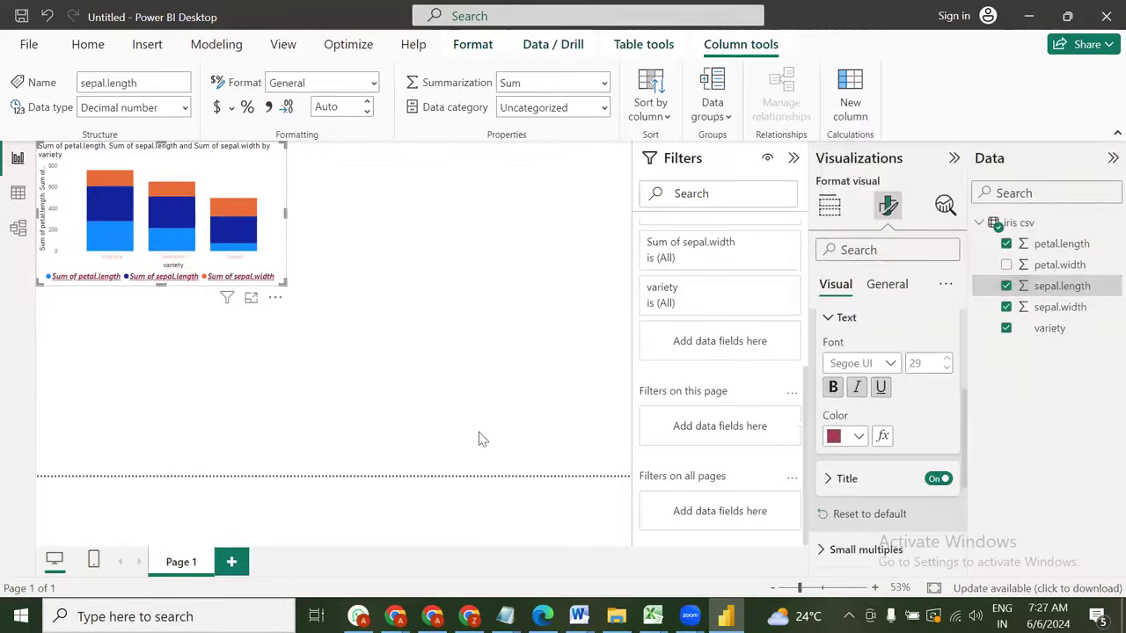
{"action": "left_click_drag", "start_coordinate": [478, 438], "coordinate": [533, 455]}
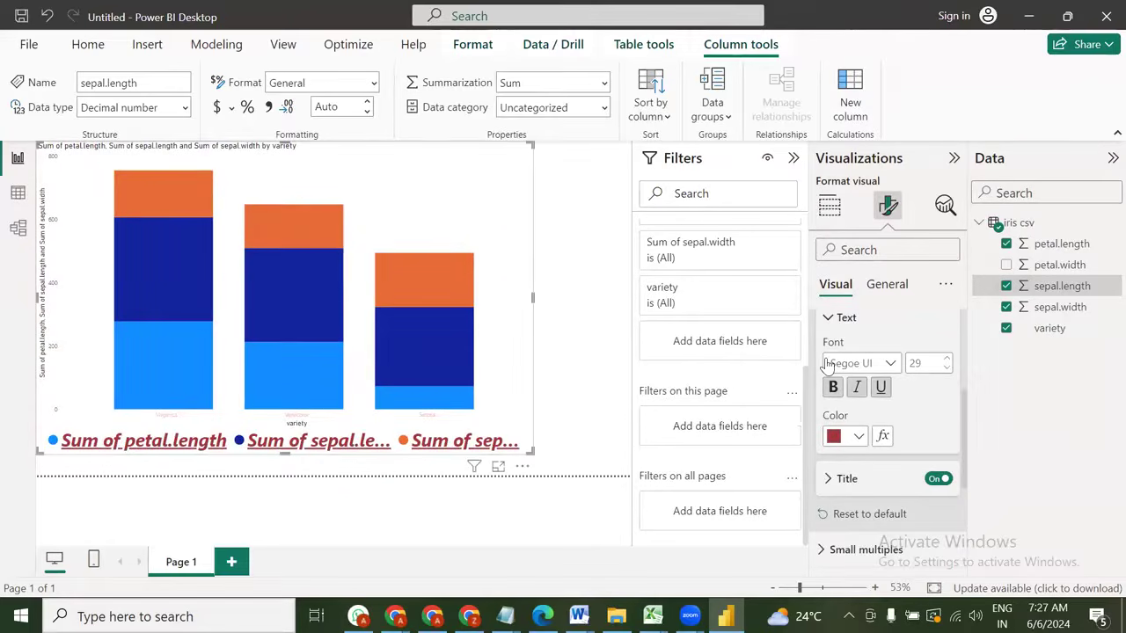
{"action": "scroll", "coordinate": [860, 404], "scroll_direction": "down", "scroll_amount": 2}
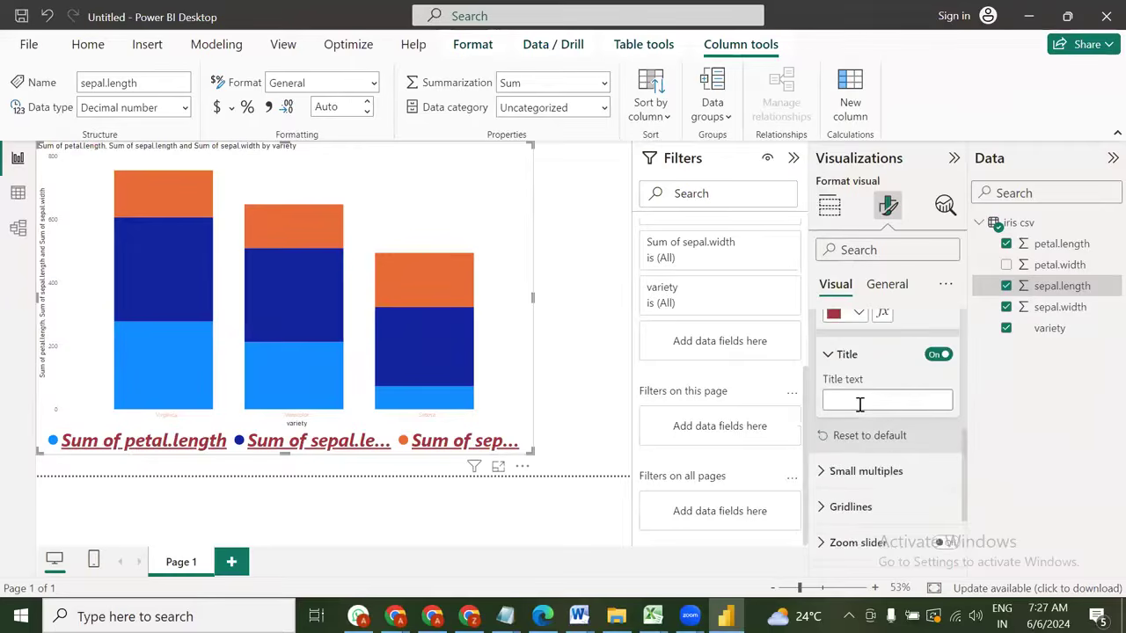
{"action": "left_click", "coordinate": [861, 404]}
{"action": "type", "text": "Report"}
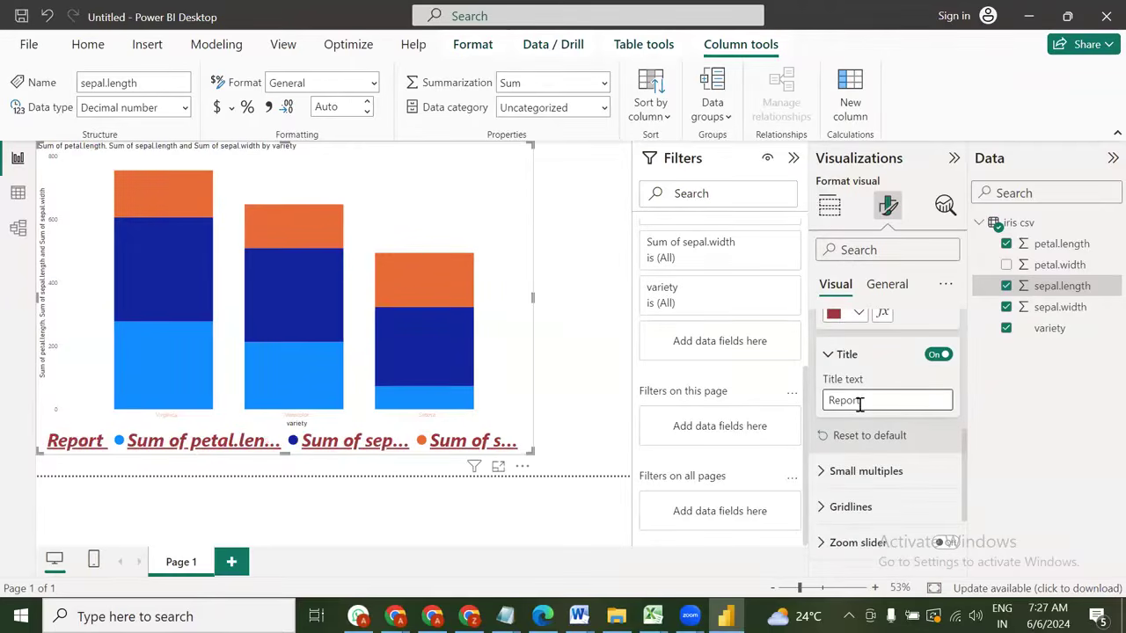
{"action": "type", "text": " For "}
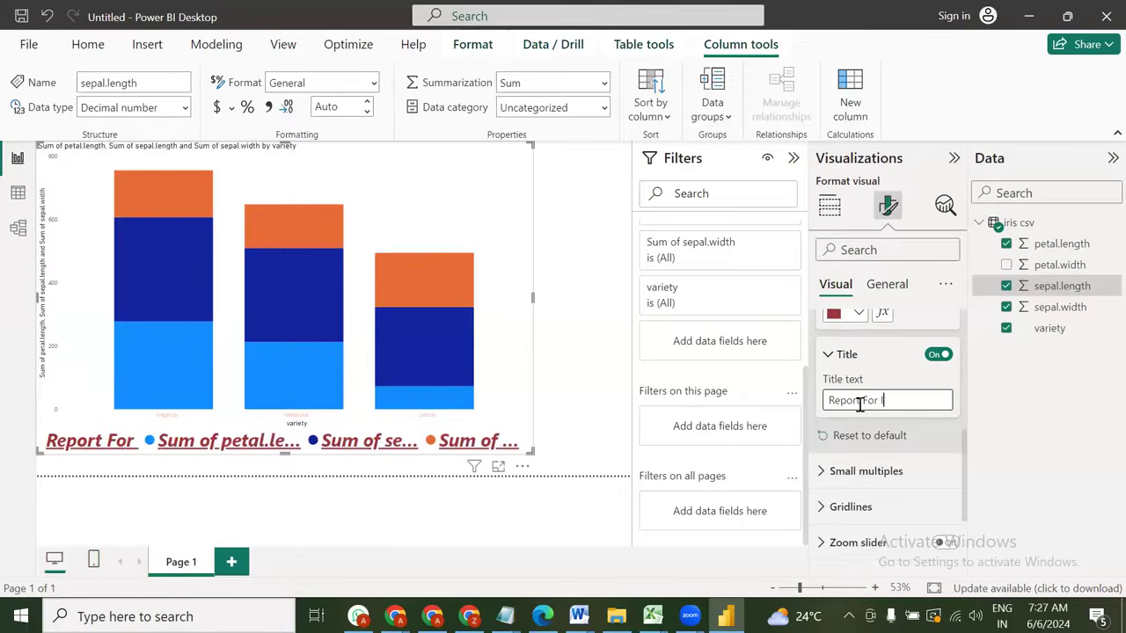
{"action": "type", "text": "IRIS DATA"}
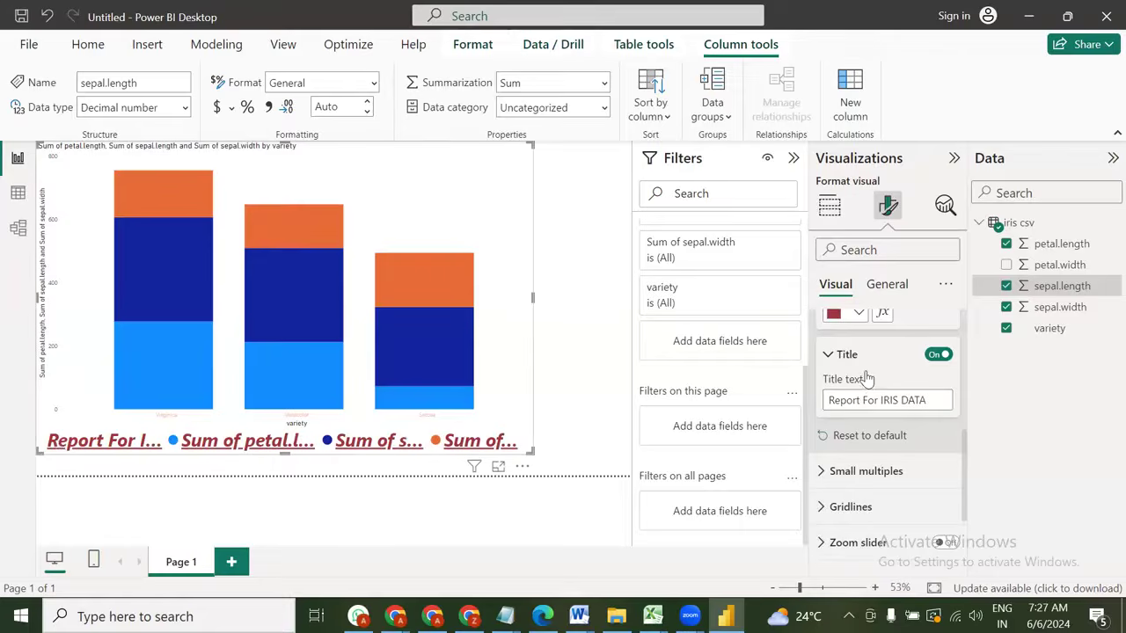
Format the chart's horizontal gridlines as dashed, orange lines with a width of 4 px
{"action": "scroll", "coordinate": [866, 378], "scroll_direction": "down", "scroll_amount": 2}
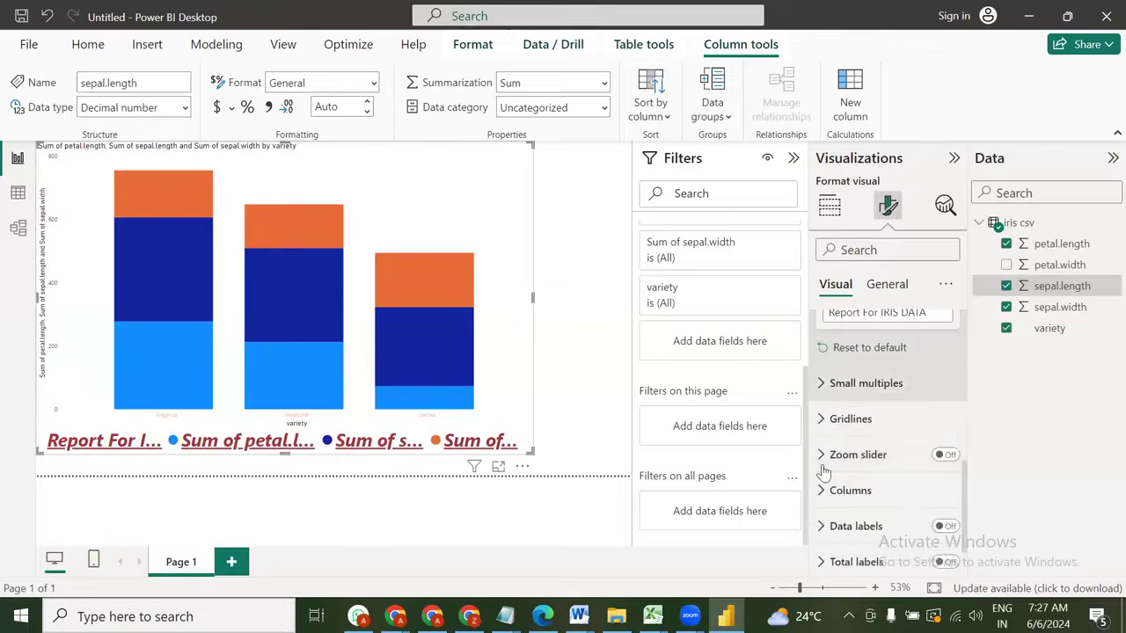
{"action": "left_click", "coordinate": [836, 384]}
{"action": "left_click", "coordinate": [849, 461]}
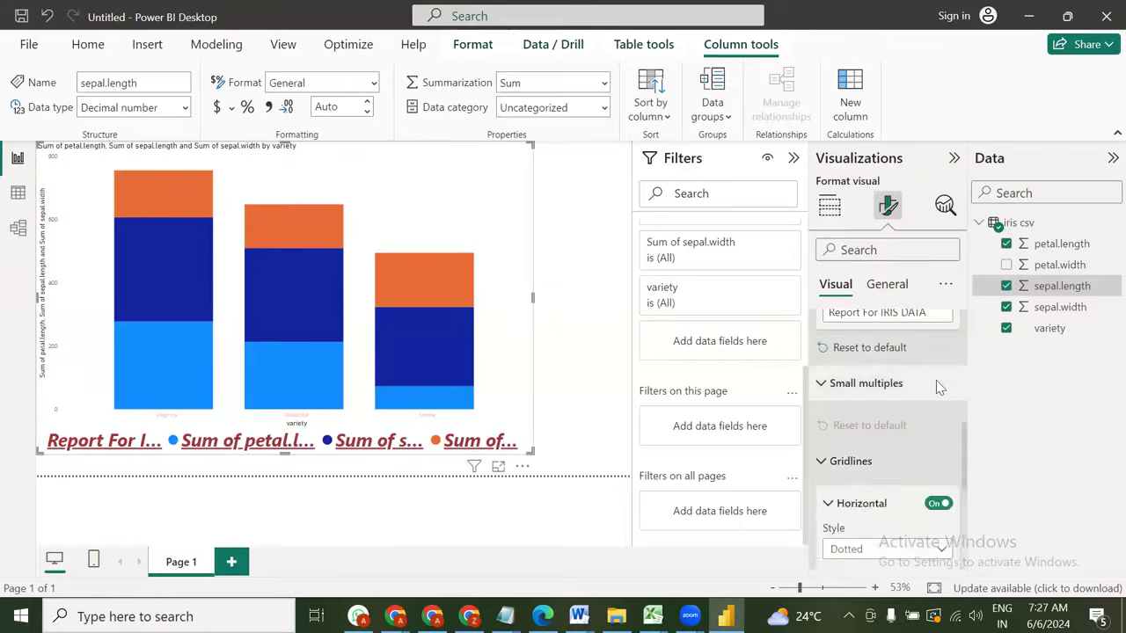
{"action": "scroll", "coordinate": [936, 380], "scroll_direction": "down", "scroll_amount": 5}
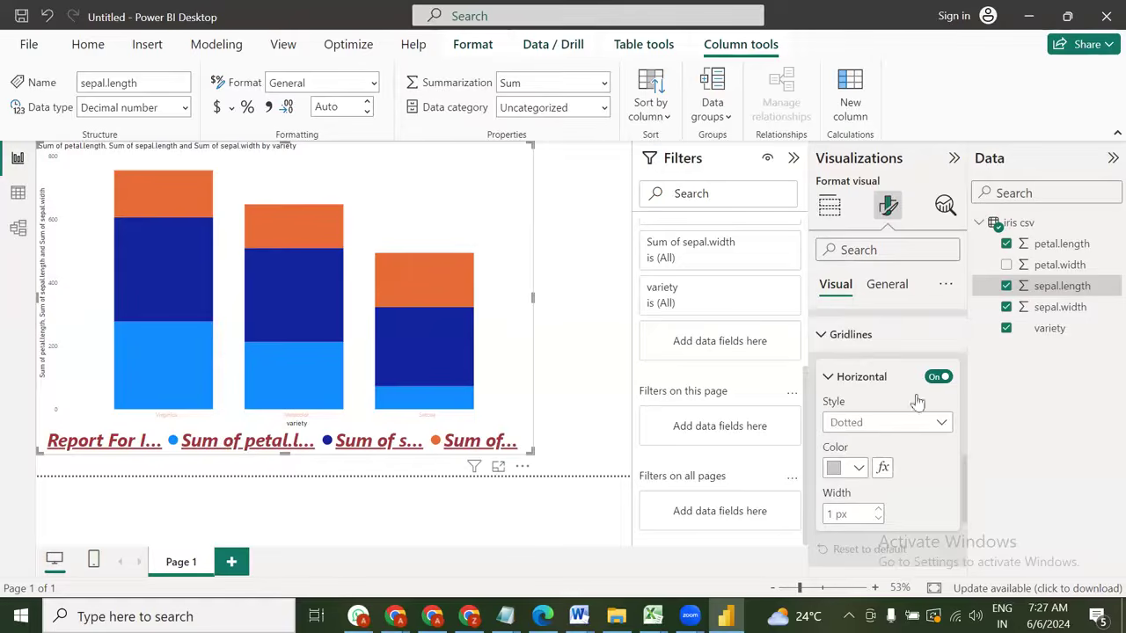
{"action": "left_click", "coordinate": [857, 468]}
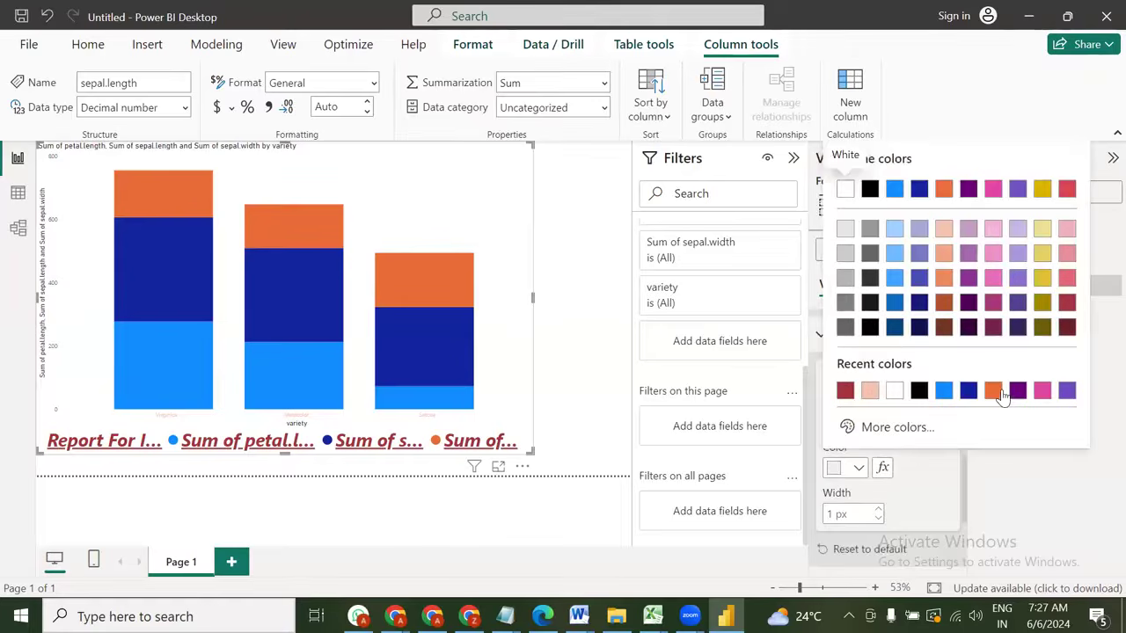
{"action": "left_click", "coordinate": [994, 393]}
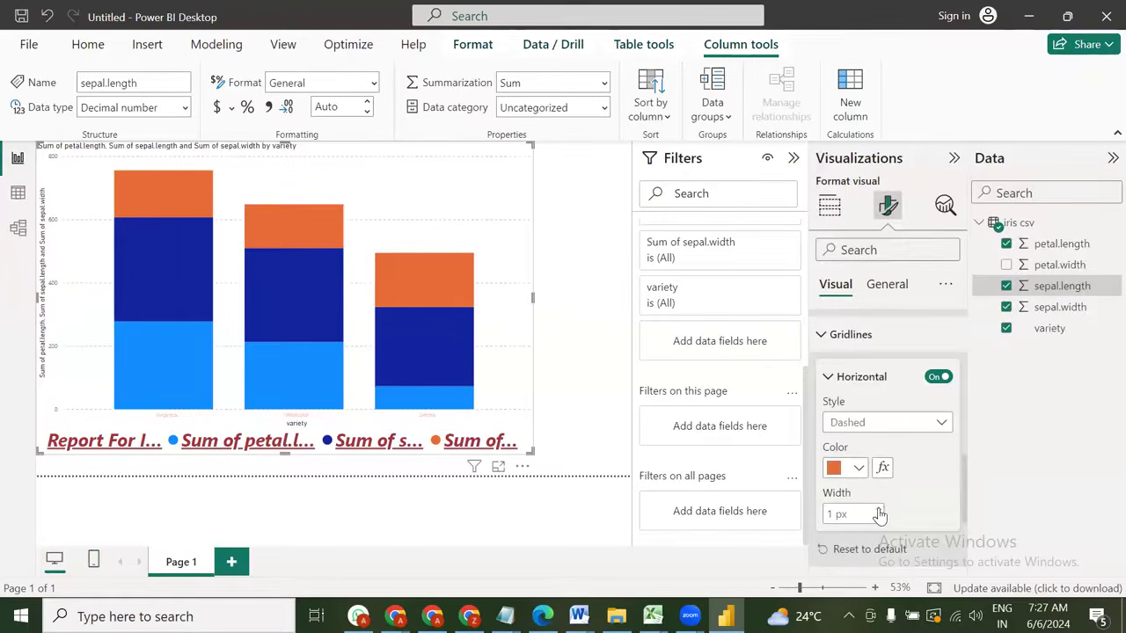
{"action": "scroll", "coordinate": [879, 515], "scroll_direction": "up", "scroll_amount": 3}
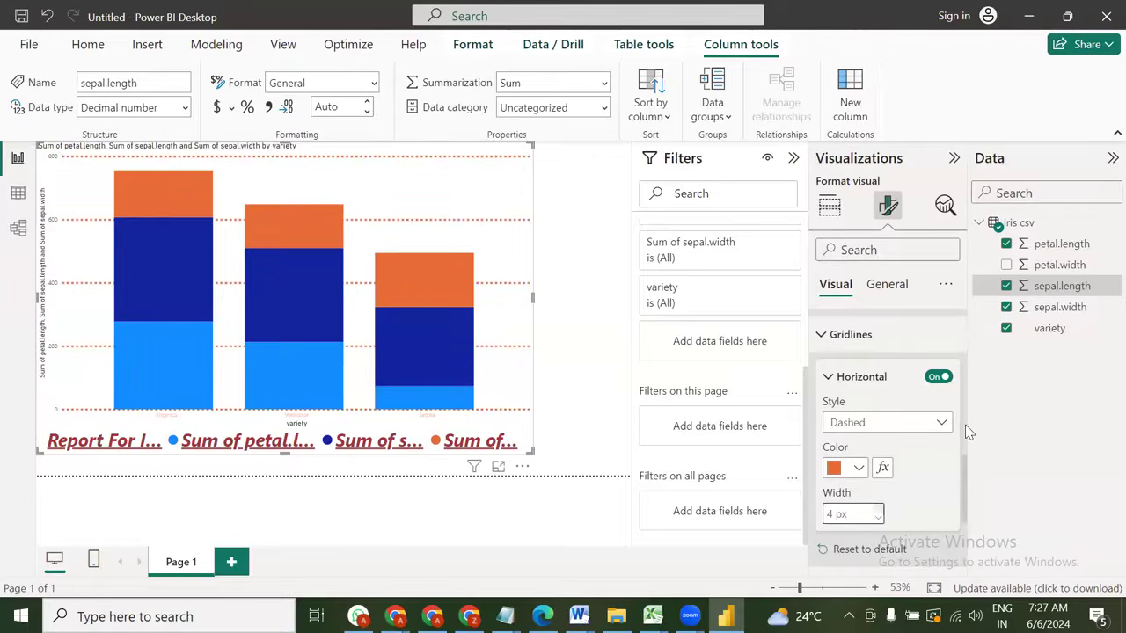
Try the Solid and Dashed styles on the horizontal gridlines and set them to Dotted
{"action": "left_click", "coordinate": [850, 423]}
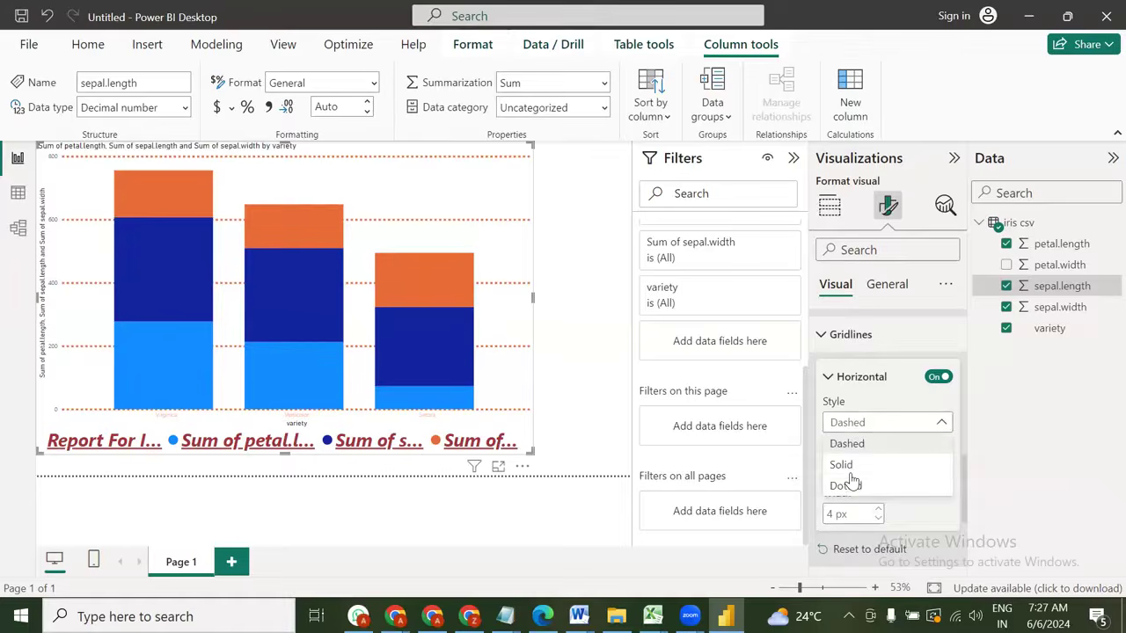
{"action": "left_click", "coordinate": [847, 466]}
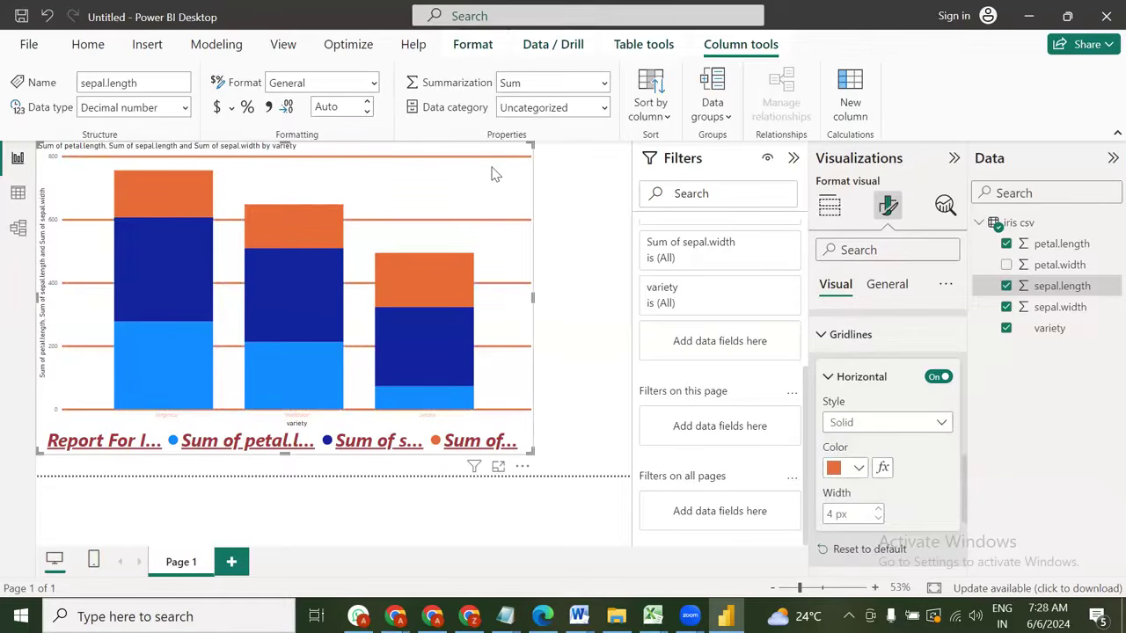
{"action": "left_click", "coordinate": [888, 422]}
{"action": "left_click", "coordinate": [848, 442]}
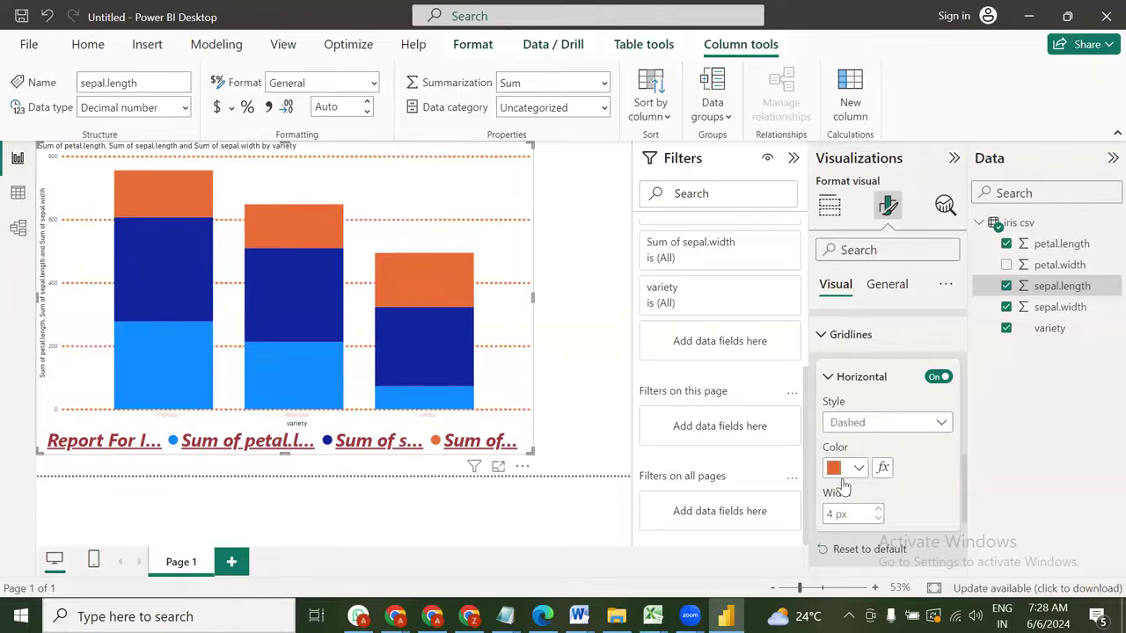
{"action": "key", "text": "Return"}
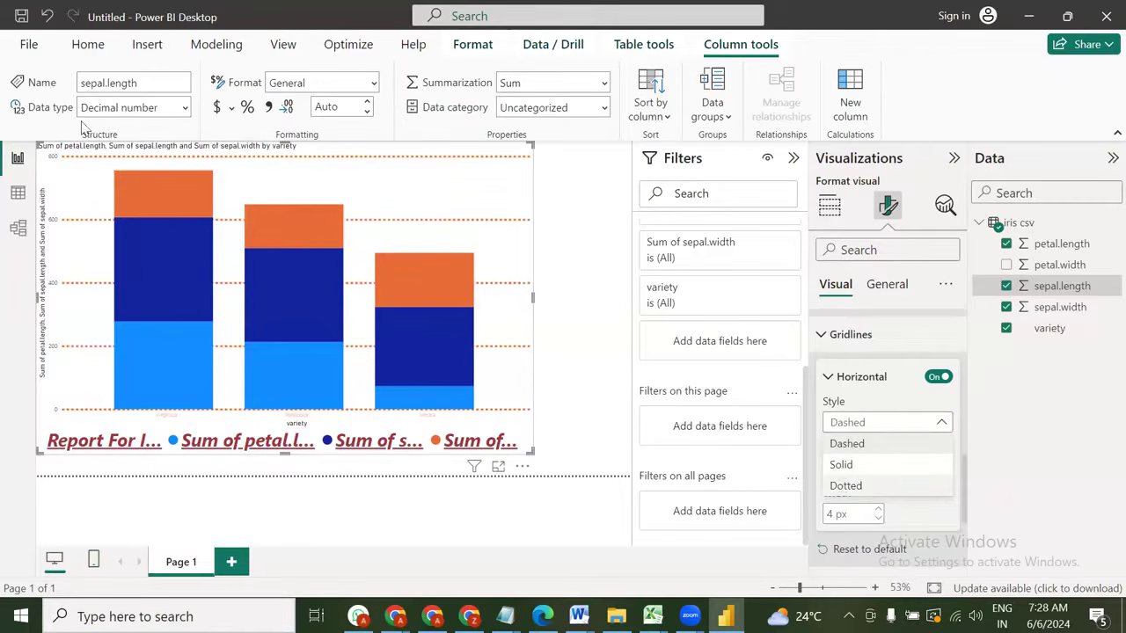
{"action": "left_click", "coordinate": [1101, 498]}
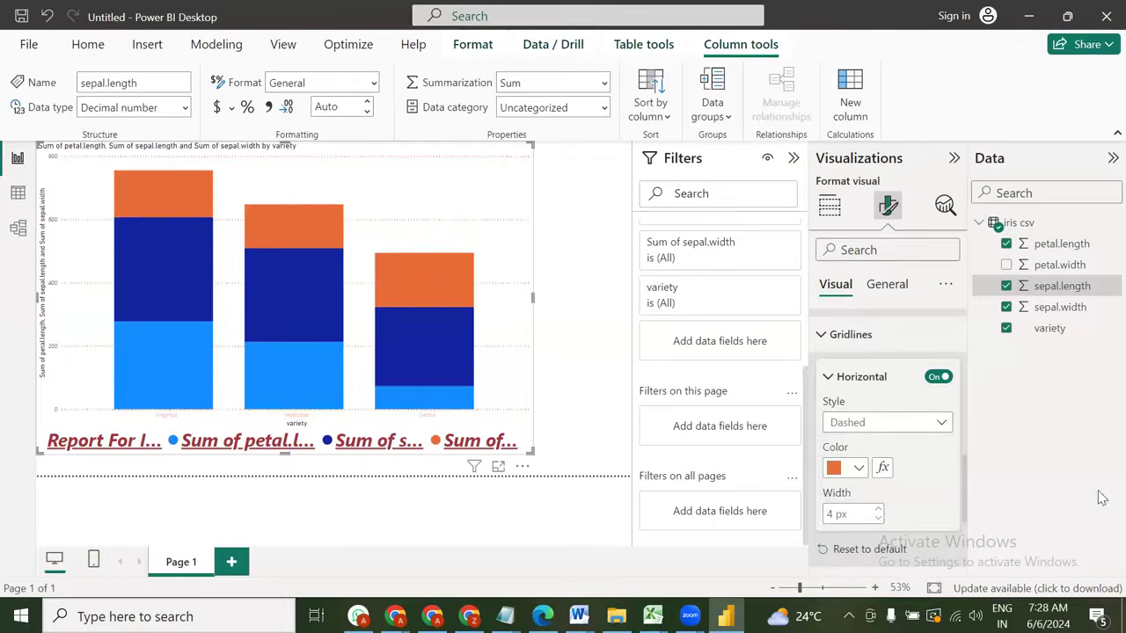
{"action": "key", "text": "Down"}
{"action": "key", "text": "Down"}
Turn on the chart's data labels
{"action": "scroll", "coordinate": [840, 414], "scroll_direction": "down", "scroll_amount": 3}
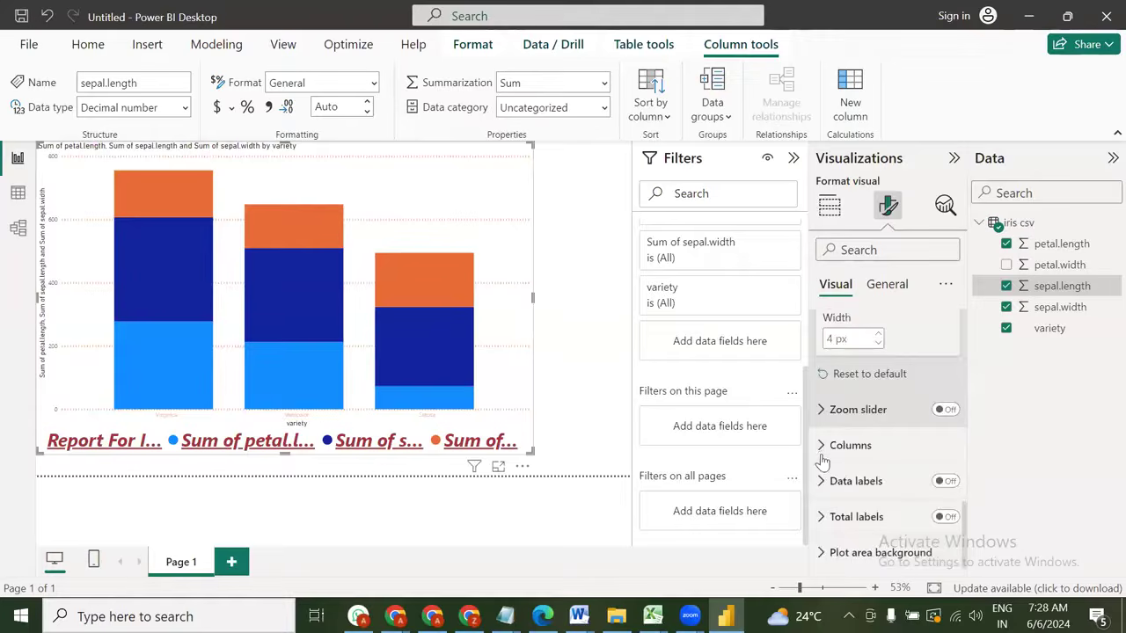
{"action": "left_click", "coordinate": [945, 485]}
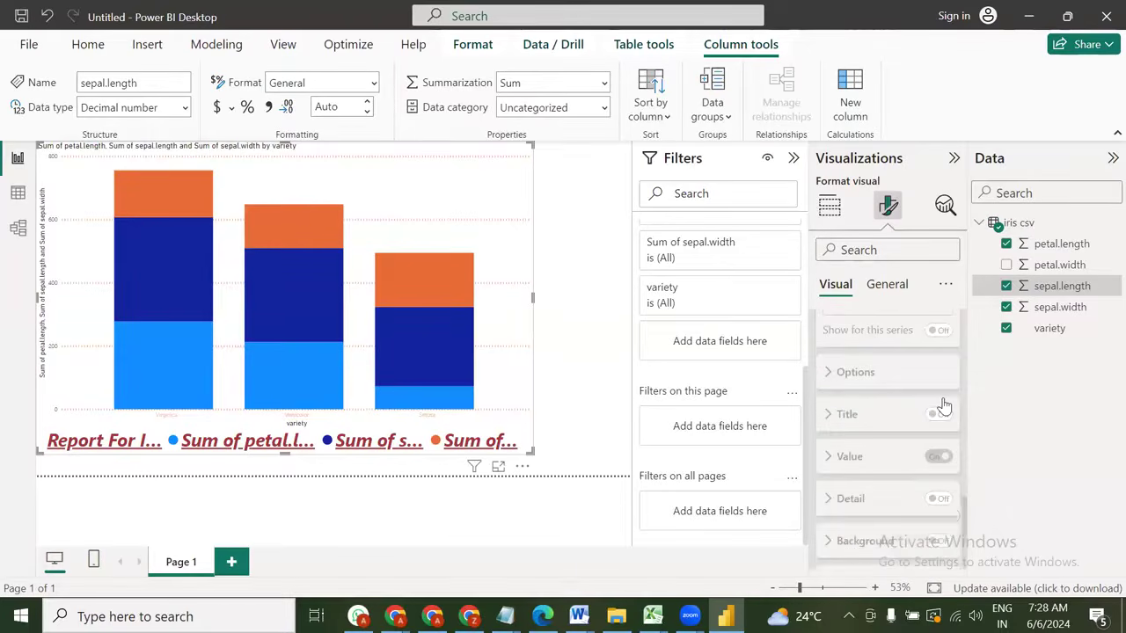
{"action": "scroll", "coordinate": [942, 407], "scroll_direction": "up", "scroll_amount": 2}
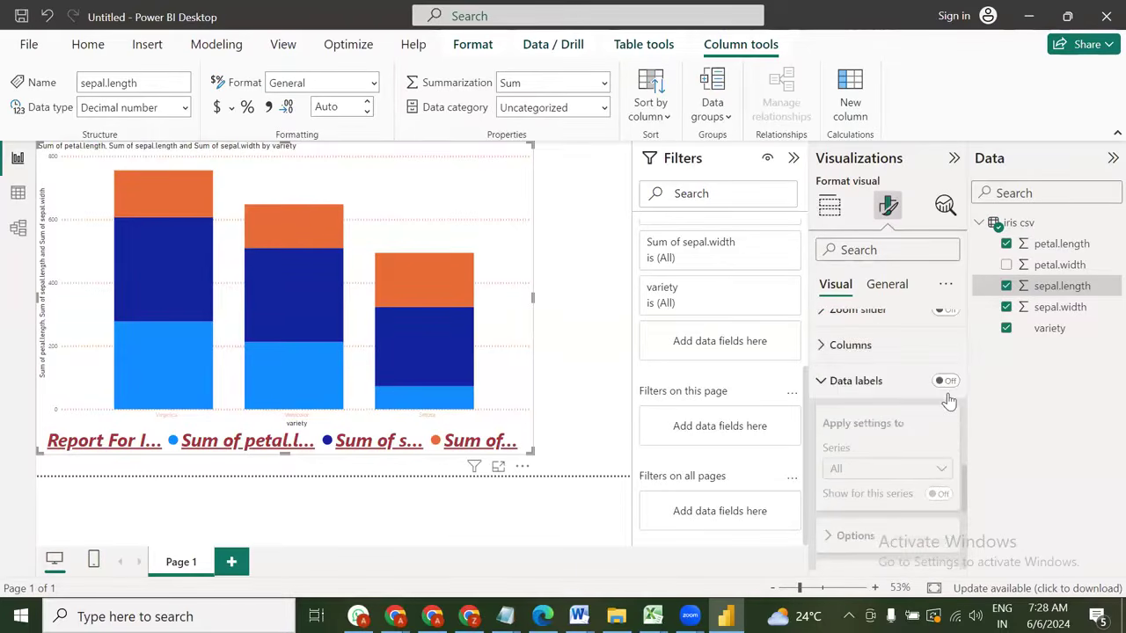
Try switching the Sum of petal.length data labels off and on, and return the label series selection to All
{"action": "left_click", "coordinate": [889, 397]}
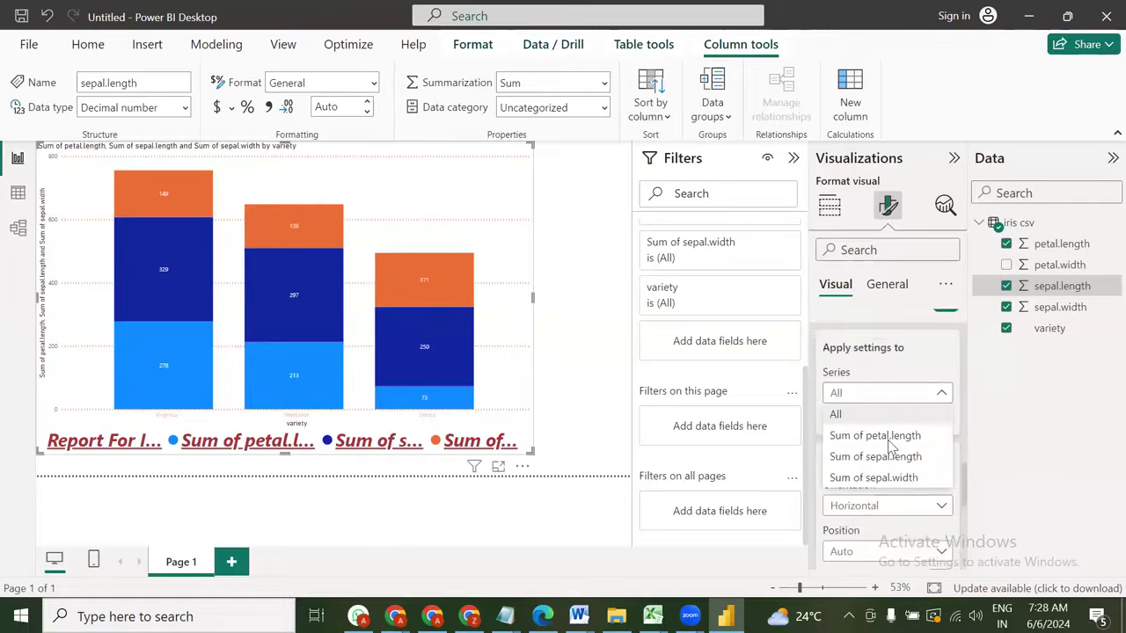
{"action": "left_click", "coordinate": [891, 436]}
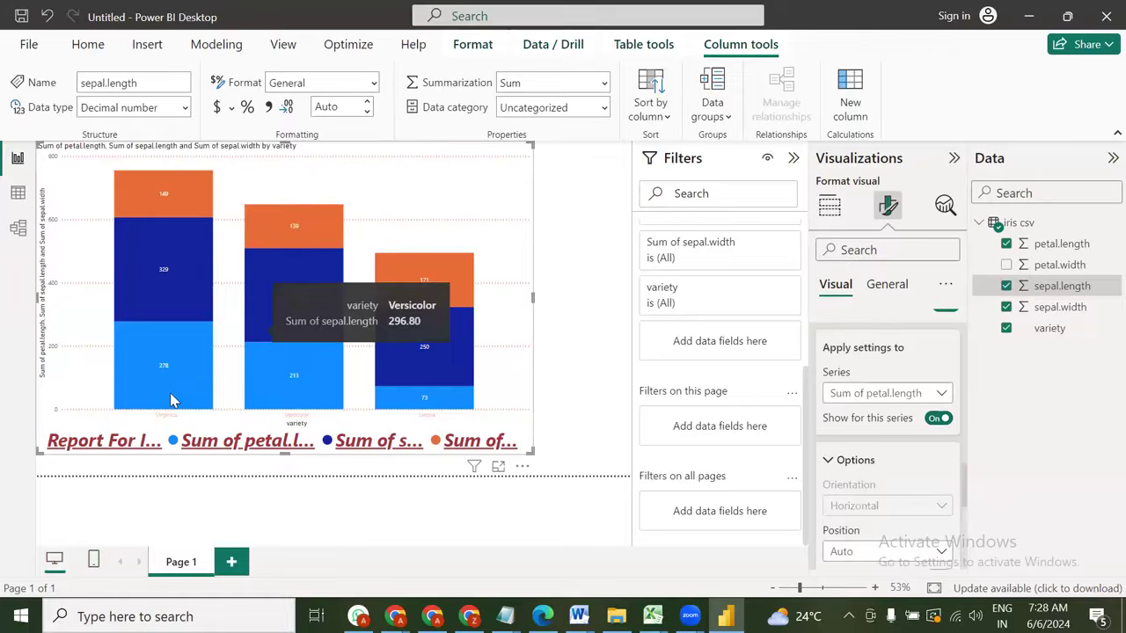
{"action": "left_click", "coordinate": [938, 419]}
{"action": "left_click", "coordinate": [937, 418]}
{"action": "left_click", "coordinate": [940, 394]}
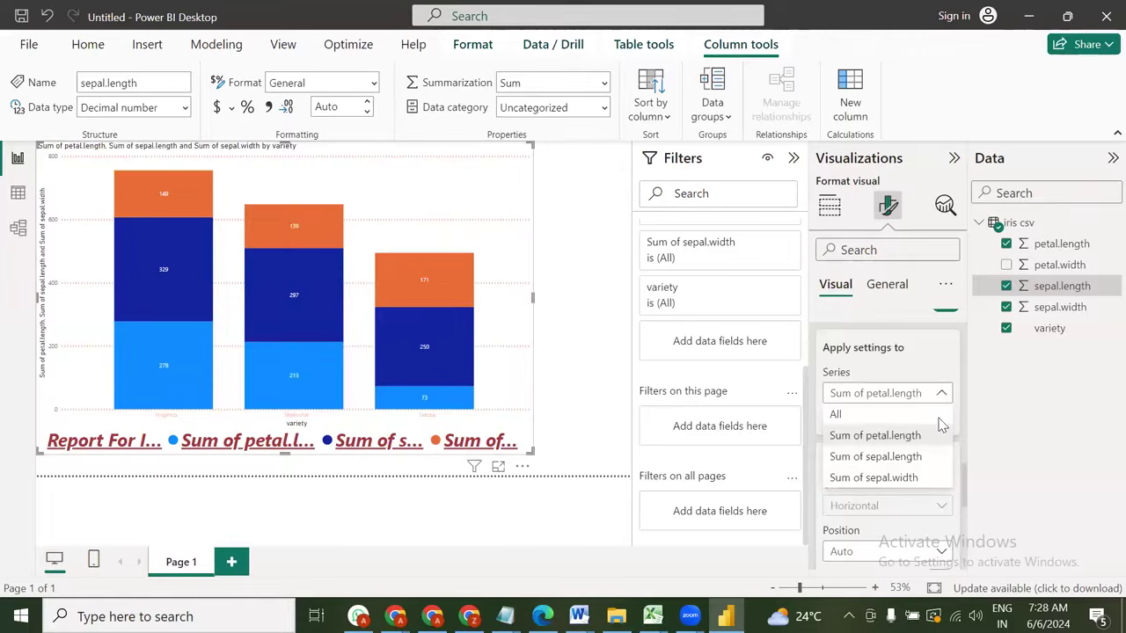
{"action": "left_click", "coordinate": [942, 422]}
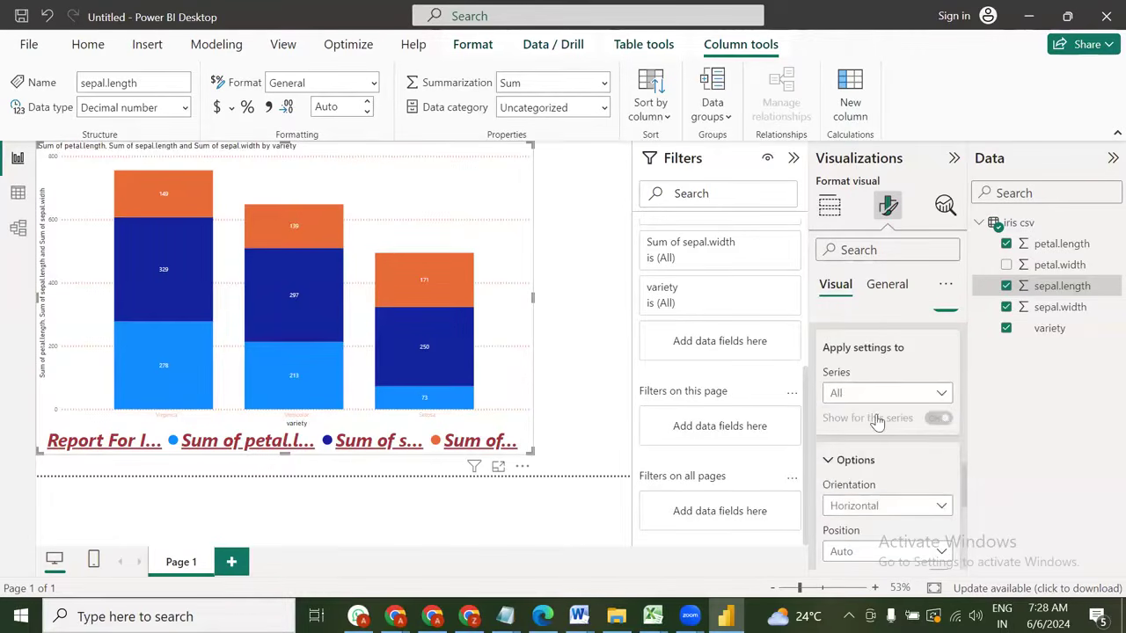
Turn off the data labels individually for the Sum of petal.length, Sum of sepal.length and Sum of sepal.width series
{"action": "left_click", "coordinate": [942, 394]}
{"action": "left_click", "coordinate": [935, 433]}
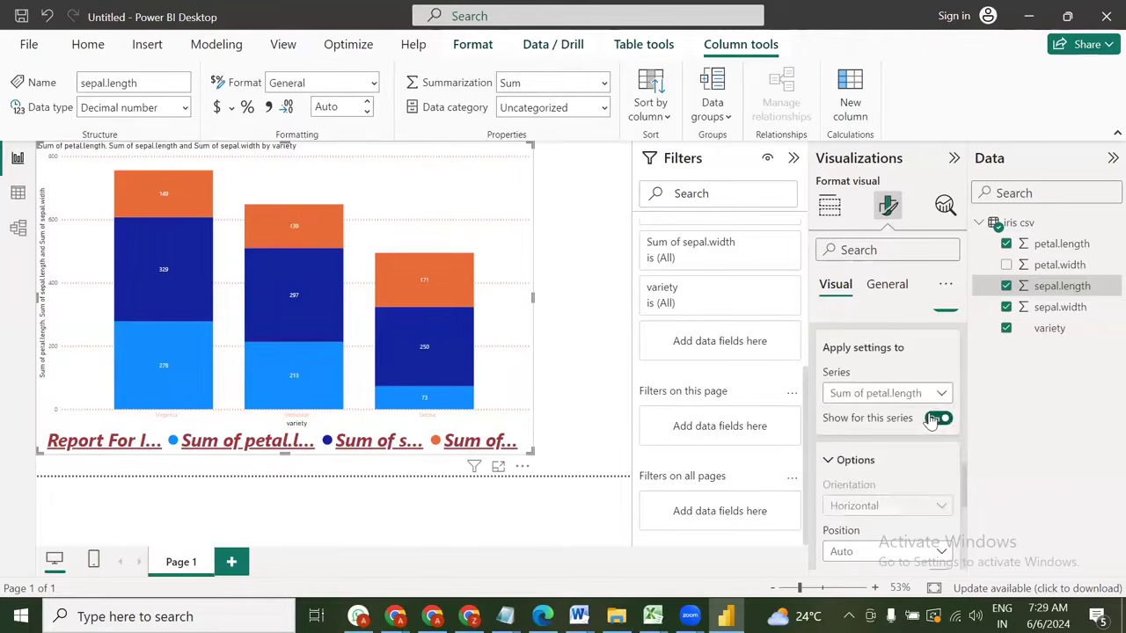
{"action": "left_click", "coordinate": [931, 420]}
{"action": "left_click", "coordinate": [939, 394]}
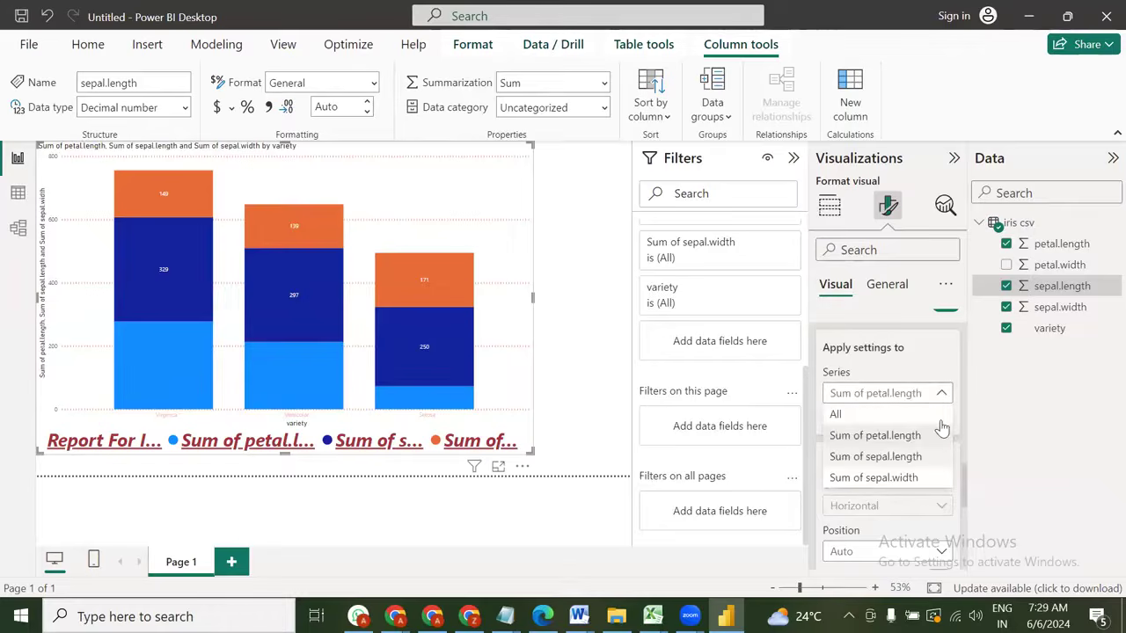
{"action": "left_click", "coordinate": [934, 457]}
{"action": "left_click", "coordinate": [938, 418]}
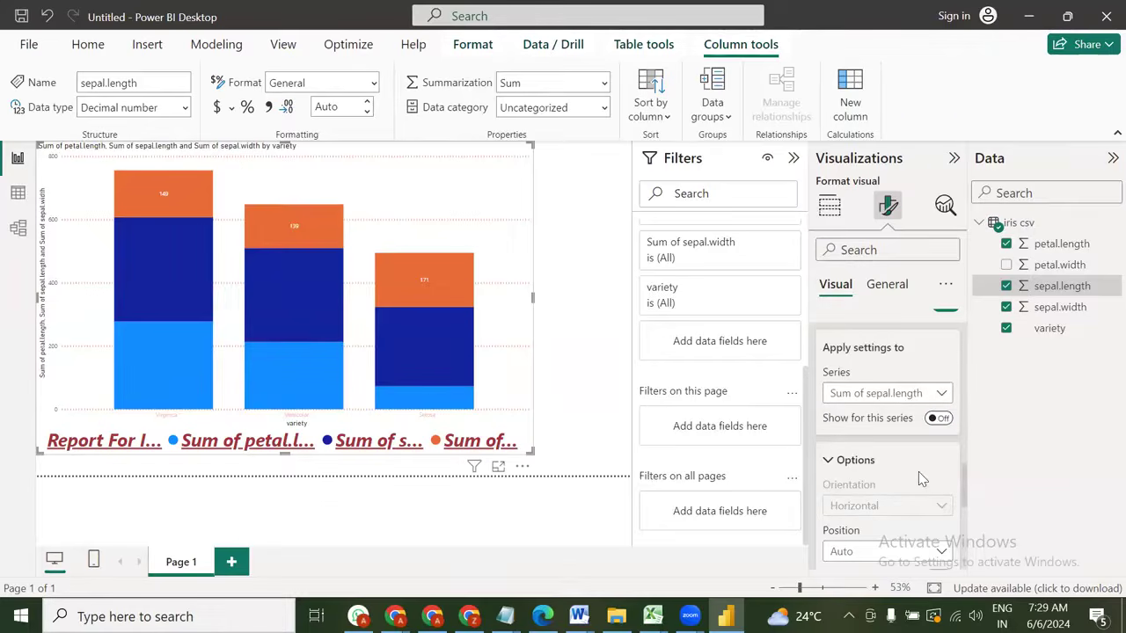
{"action": "left_click", "coordinate": [940, 393]}
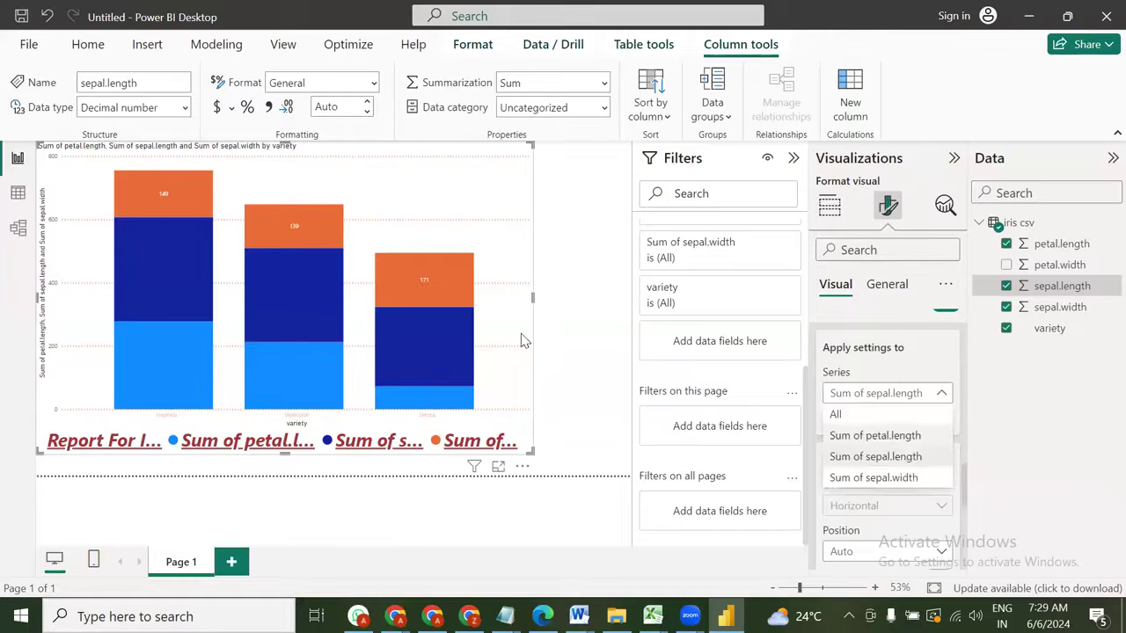
{"action": "left_click", "coordinate": [874, 477]}
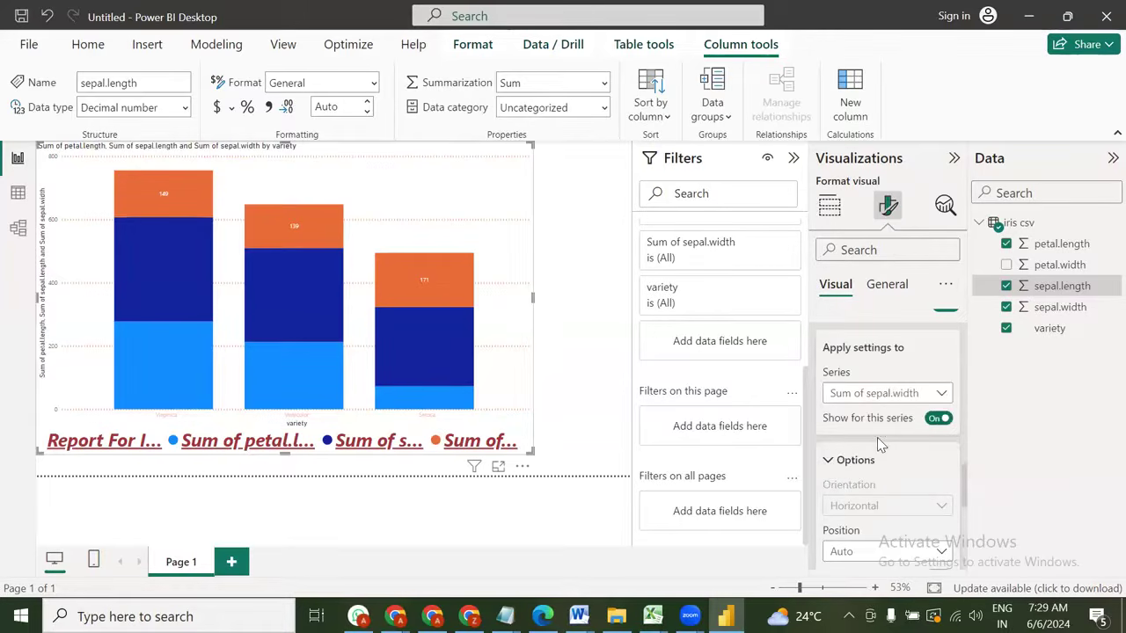
Turn on the data label background for the Sum of sepal.width series and color it light orange
{"action": "scroll", "coordinate": [831, 352], "scroll_direction": "down", "scroll_amount": 3}
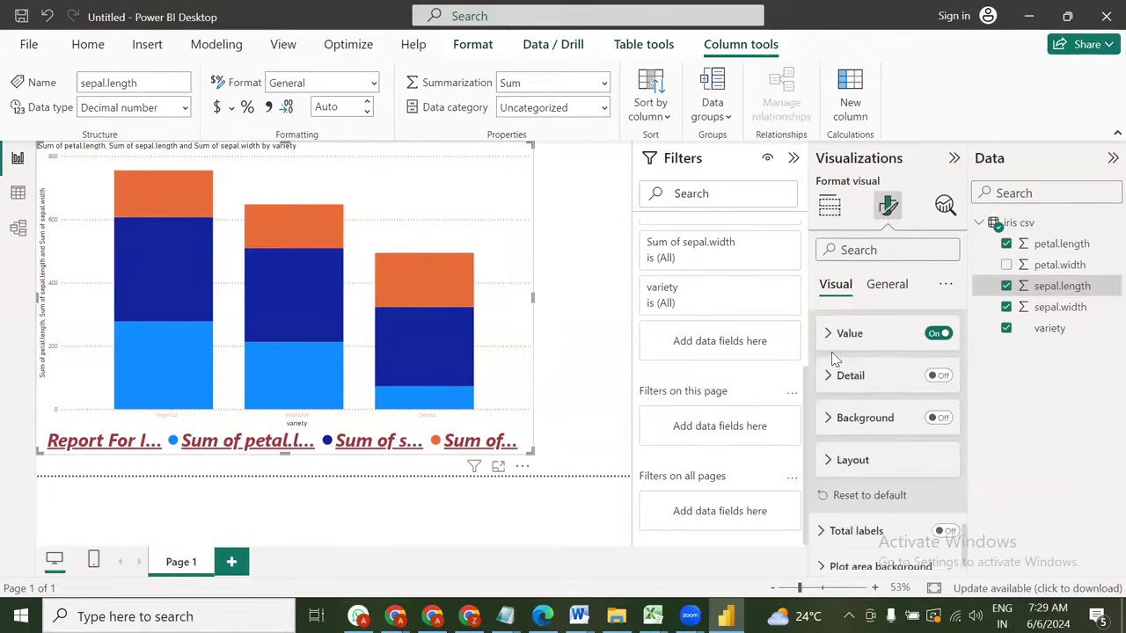
{"action": "left_click", "coordinate": [827, 335]}
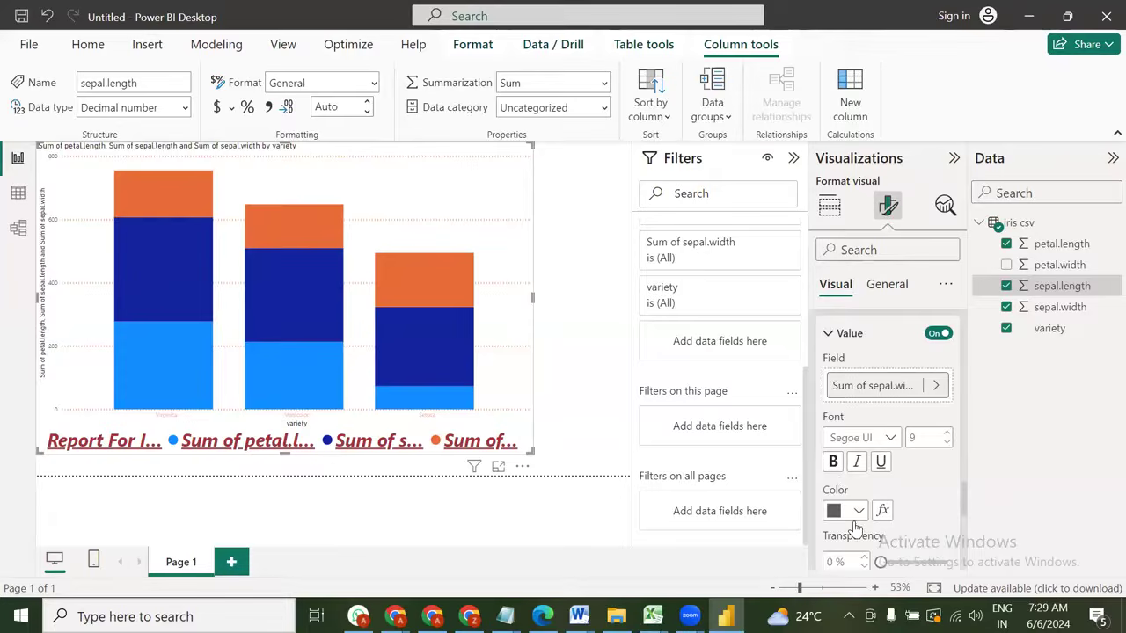
{"action": "scroll", "coordinate": [848, 519], "scroll_direction": "down", "scroll_amount": 4}
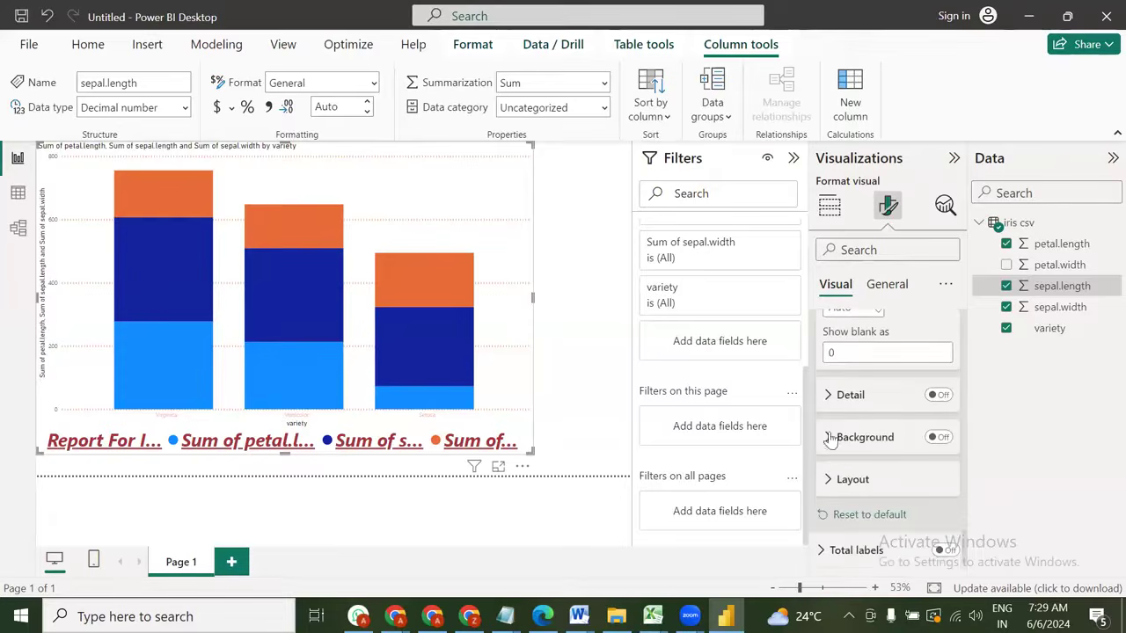
{"action": "left_click", "coordinate": [832, 437]}
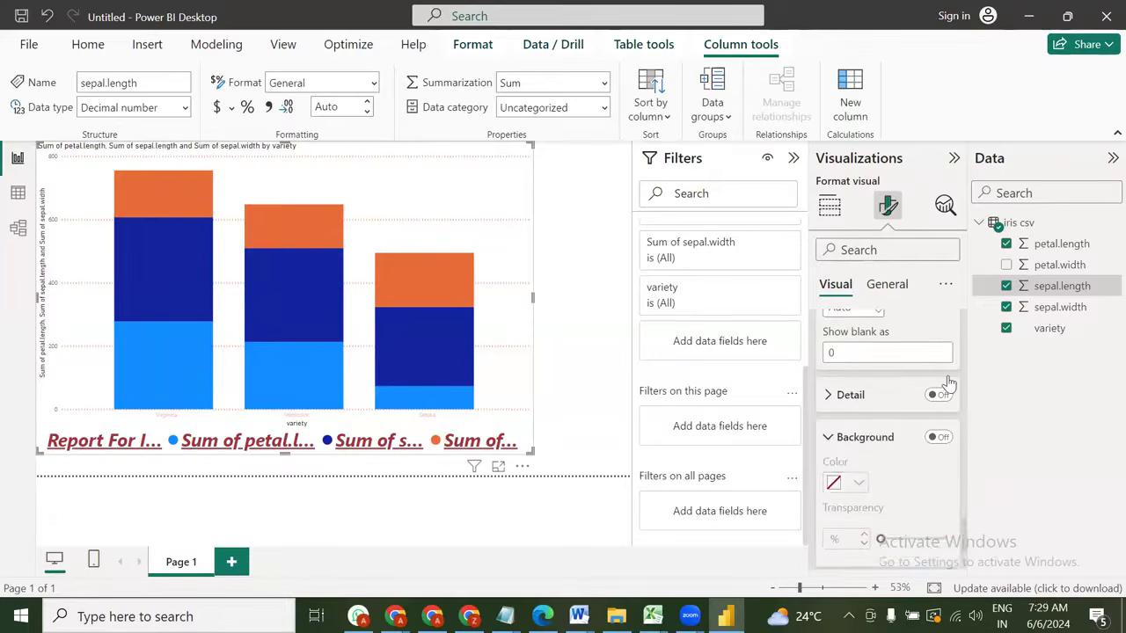
{"action": "scroll", "coordinate": [944, 387], "scroll_direction": "down", "scroll_amount": 2}
{"action": "scroll", "coordinate": [862, 486], "scroll_direction": "up", "scroll_amount": 1}
{"action": "left_click", "coordinate": [862, 486]}
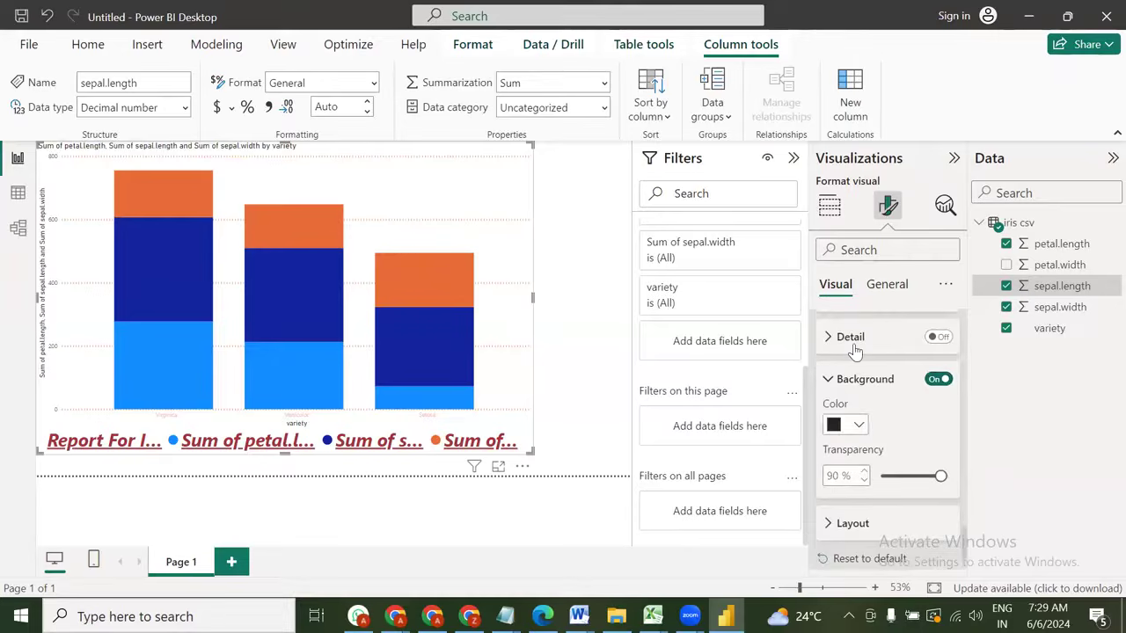
{"action": "left_click", "coordinate": [846, 425]}
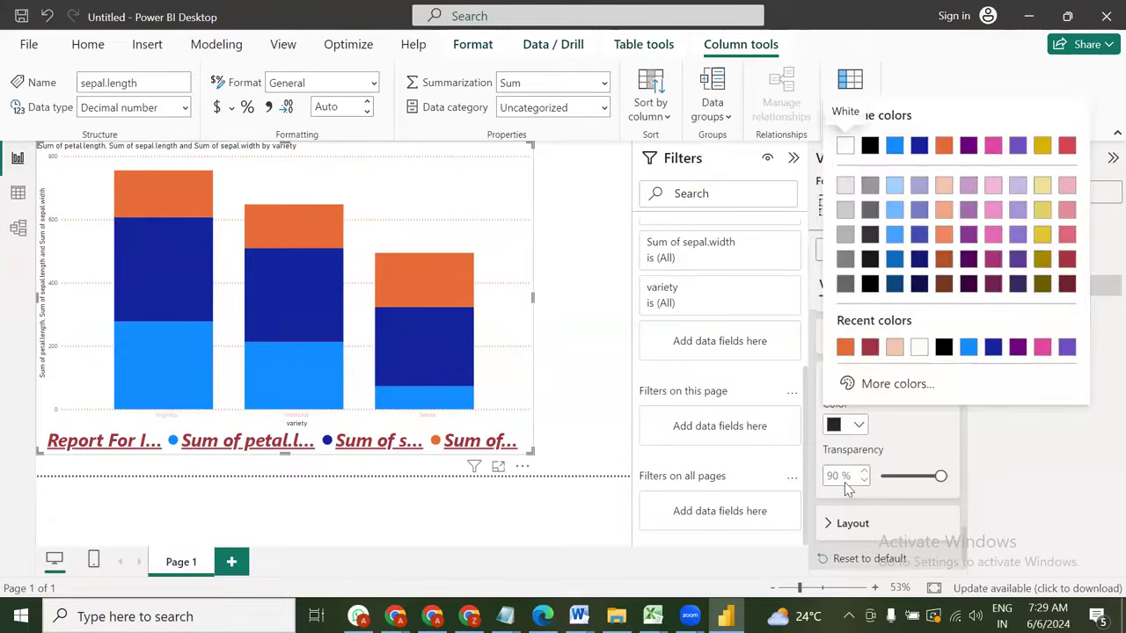
{"action": "left_click", "coordinate": [845, 347]}
Set the background color of the whole chart visual to light blue
{"action": "left_click", "coordinate": [850, 338]}
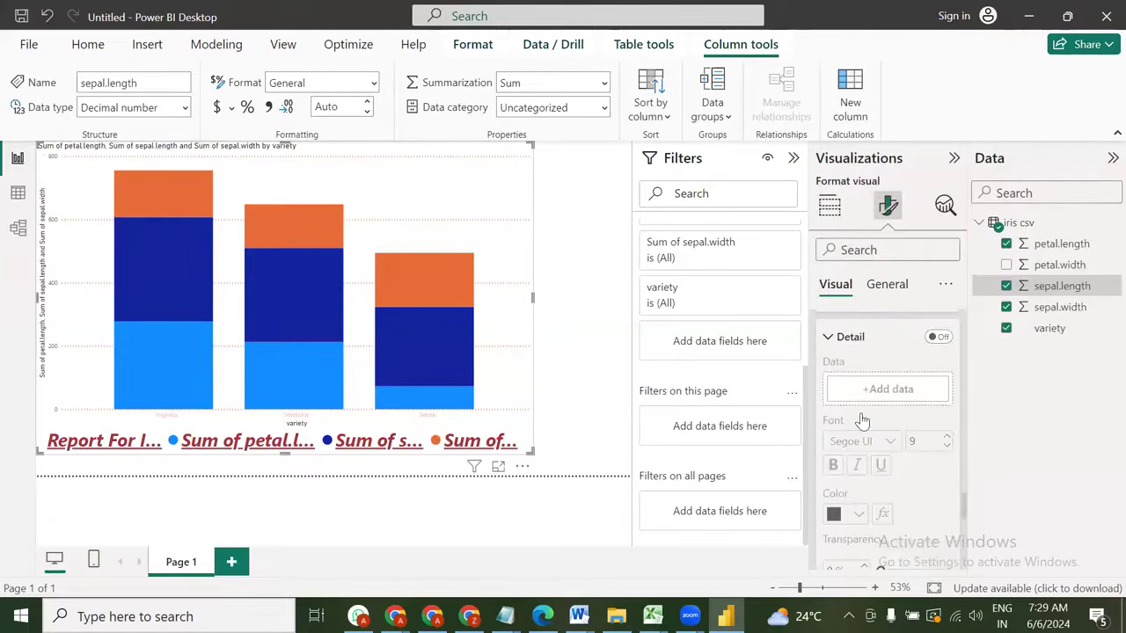
{"action": "scroll", "coordinate": [862, 421], "scroll_direction": "down", "scroll_amount": 3}
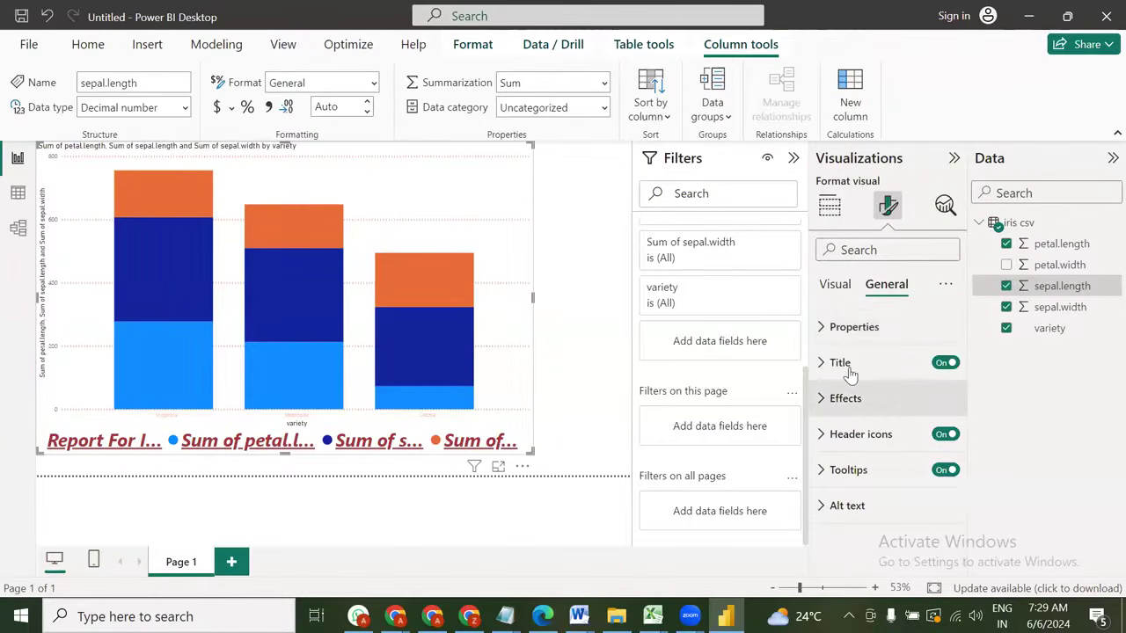
{"action": "left_click", "coordinate": [844, 400]}
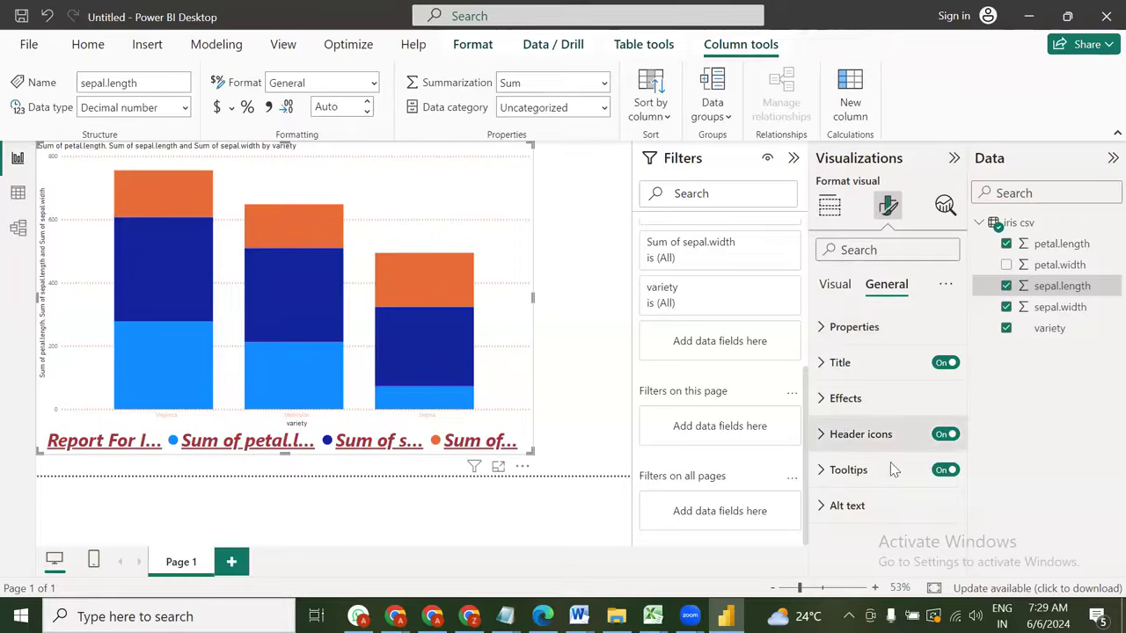
{"action": "scroll", "coordinate": [889, 380], "scroll_direction": "down", "scroll_amount": 1}
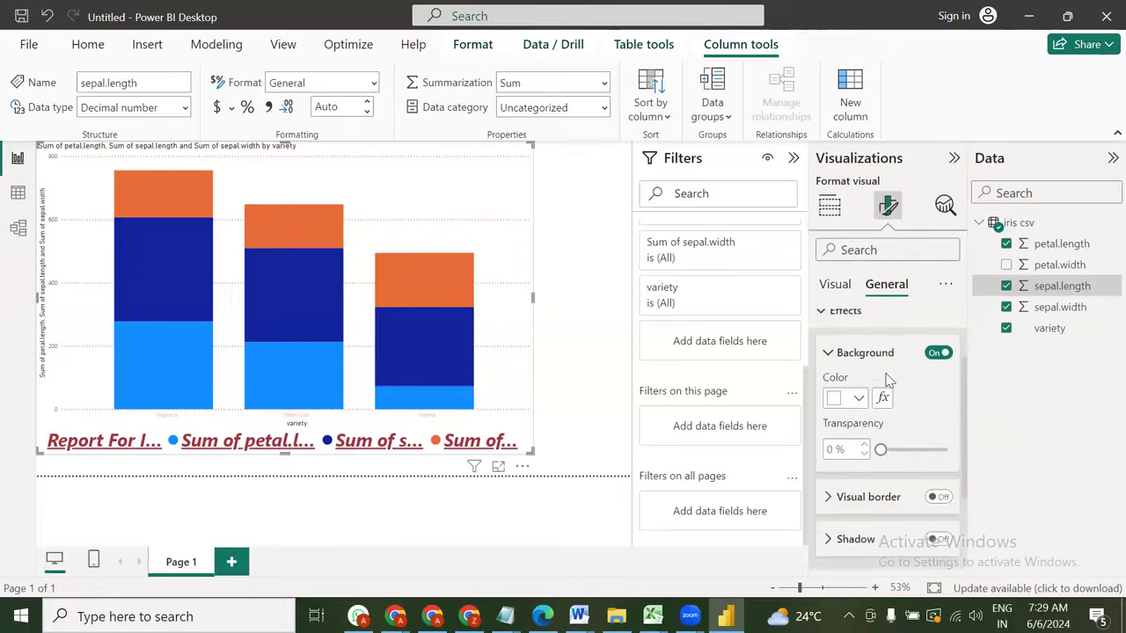
{"action": "left_click", "coordinate": [860, 401]}
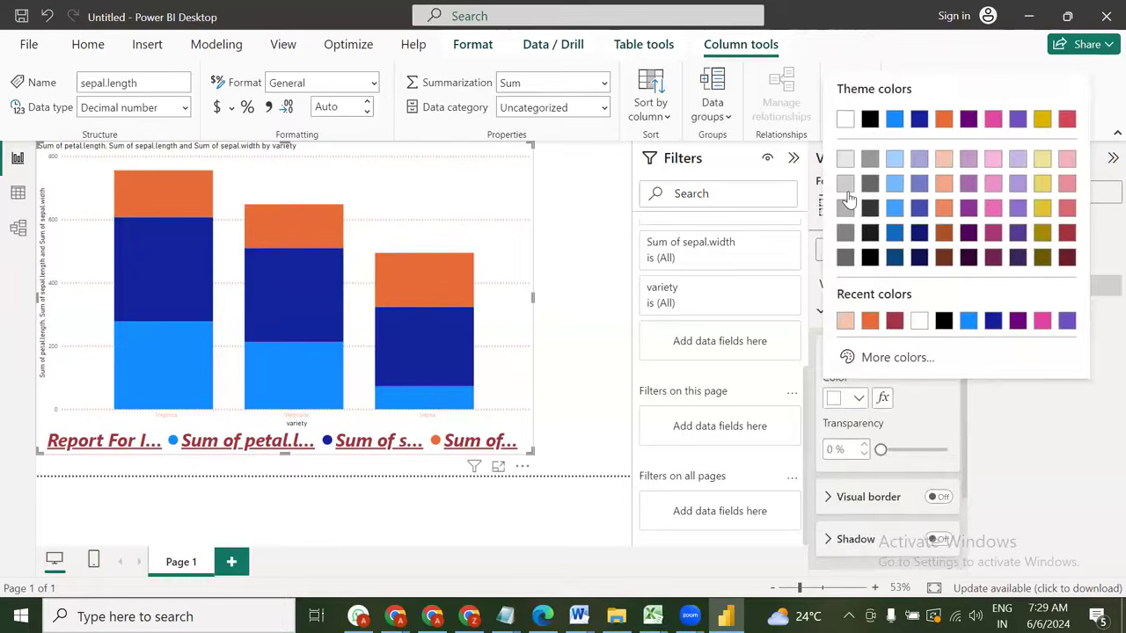
{"action": "left_click", "coordinate": [895, 183]}
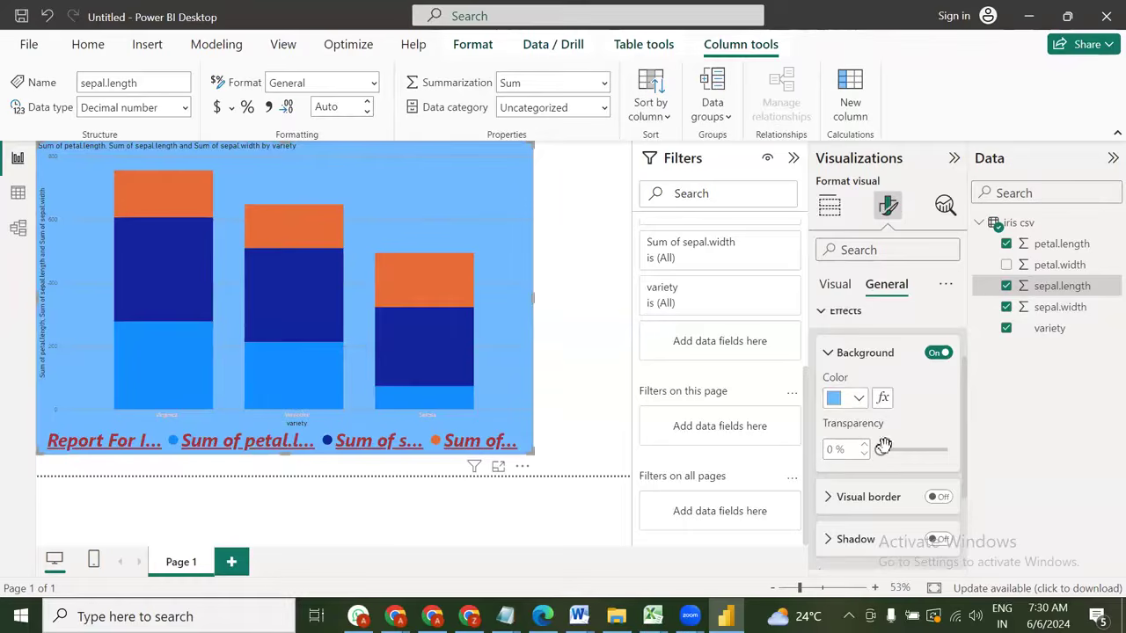
Set the chart background transparency to 70% and turn on the visual border with 20 px rounded corners
{"action": "left_click", "coordinate": [954, 450]}
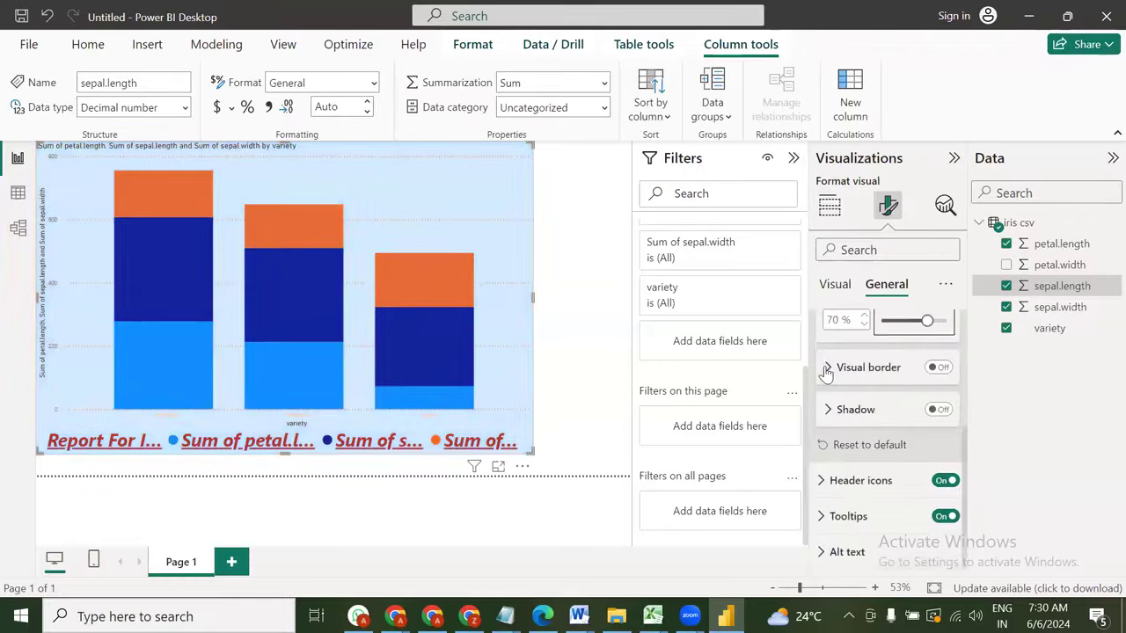
{"action": "left_click", "coordinate": [827, 369]}
{"action": "left_click", "coordinate": [878, 469]}
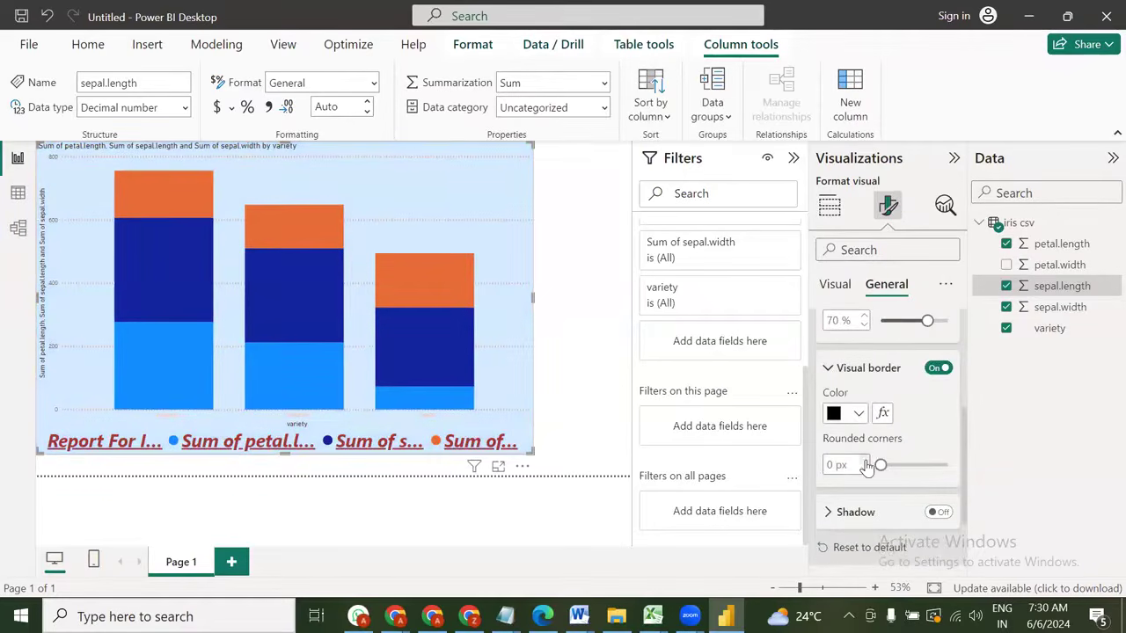
{"action": "scroll", "coordinate": [866, 467], "scroll_direction": "up", "scroll_amount": 7}
{"action": "scroll", "coordinate": [866, 467], "scroll_direction": "up", "scroll_amount": 3}
{"action": "scroll", "coordinate": [867, 467], "scroll_direction": "up", "scroll_amount": 6}
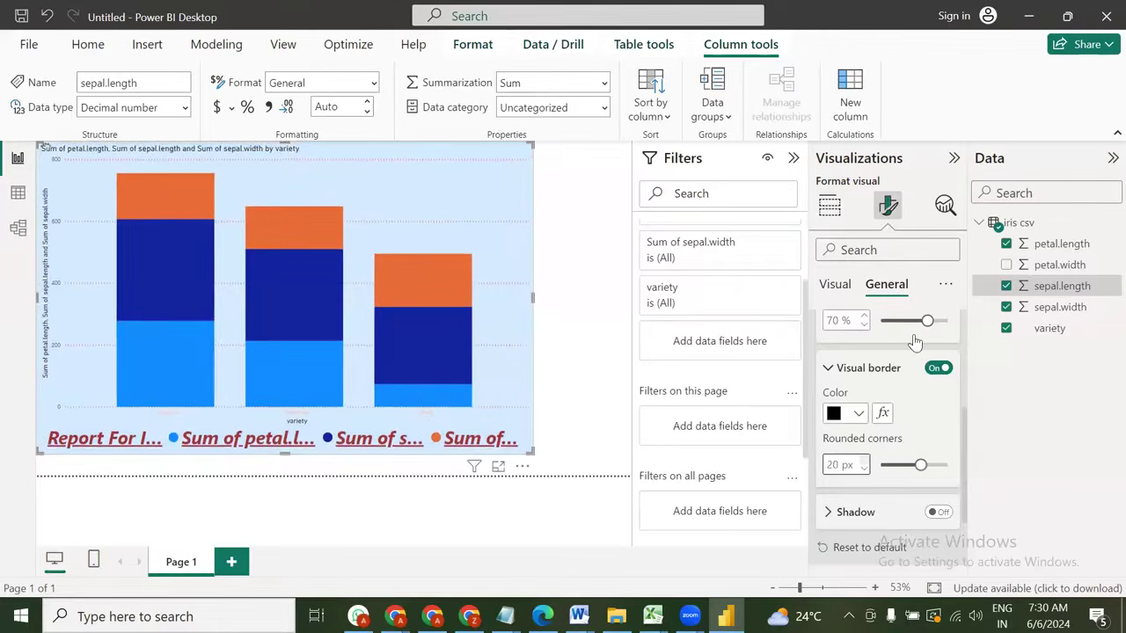
Color the chart's visual border dark red and deselect the chart
{"action": "left_click", "coordinate": [851, 414]}
{"action": "left_click", "coordinate": [916, 341]}
{"action": "left_click", "coordinate": [1061, 447]}
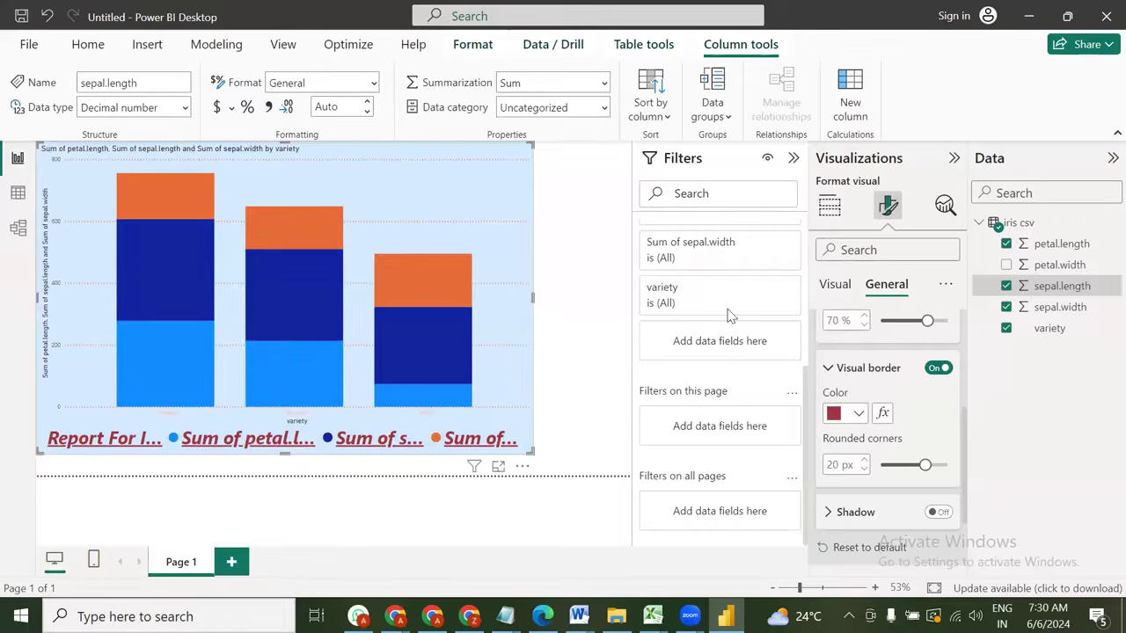
{"action": "key", "text": "Escape"}
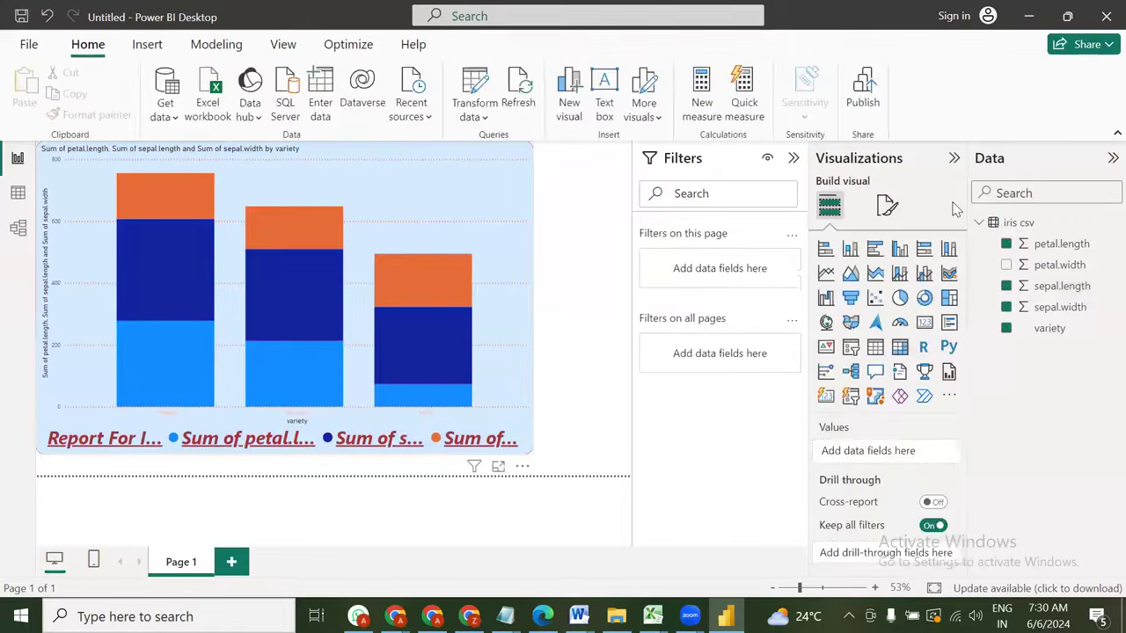
Reselect the stacked column chart and set its visual border color to gold
{"action": "left_click", "coordinate": [885, 205]}
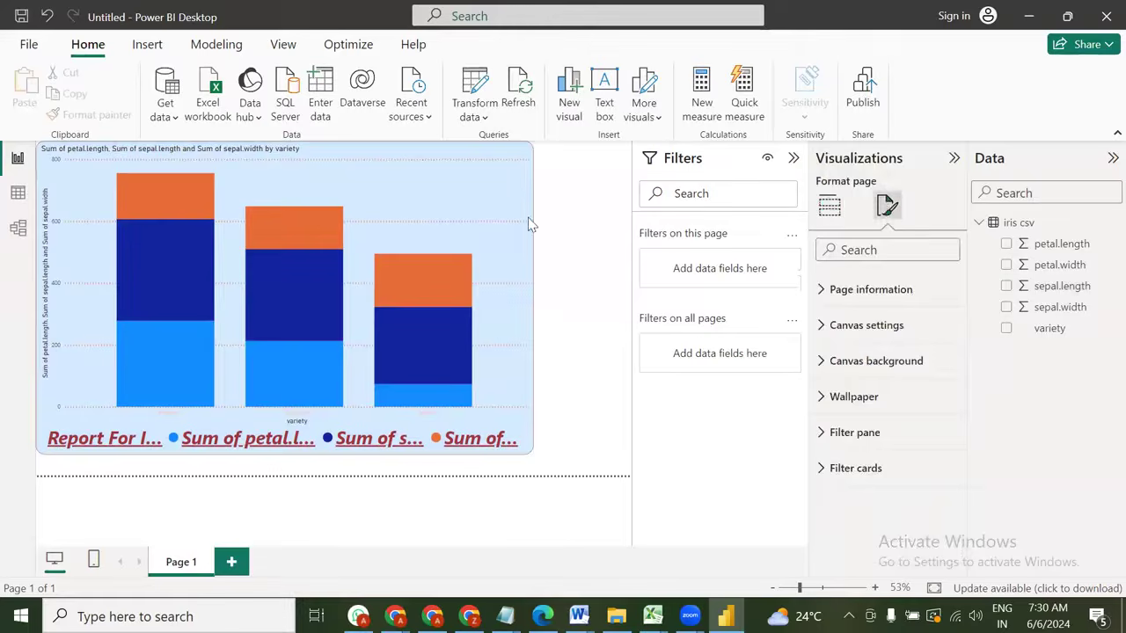
{"action": "left_click", "coordinate": [469, 210]}
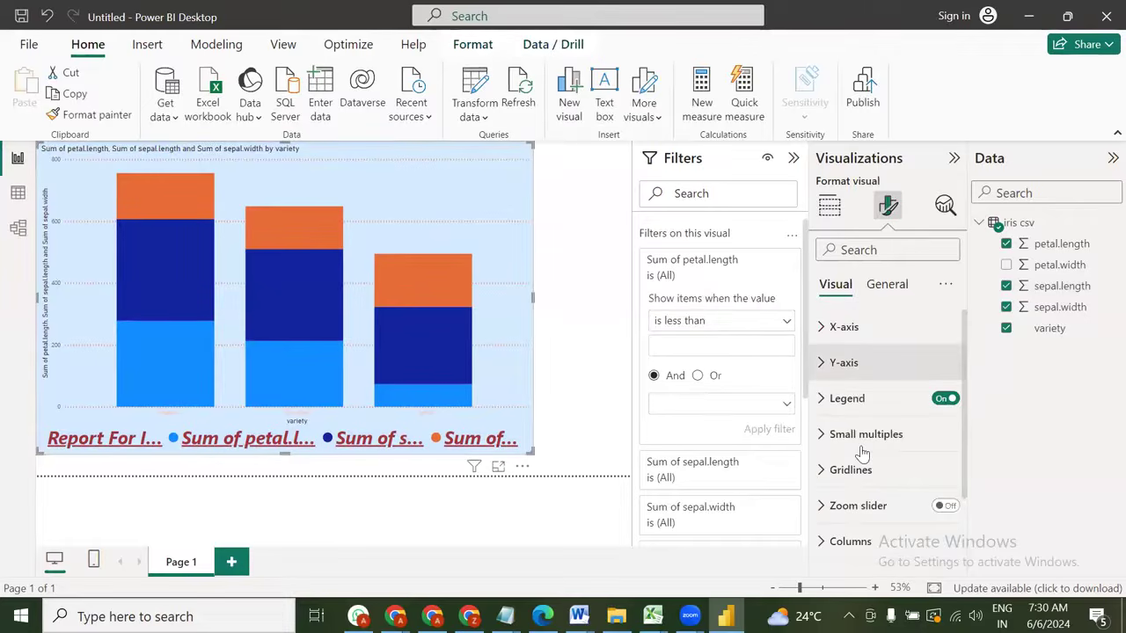
{"action": "scroll", "coordinate": [862, 453], "scroll_direction": "down", "scroll_amount": 2}
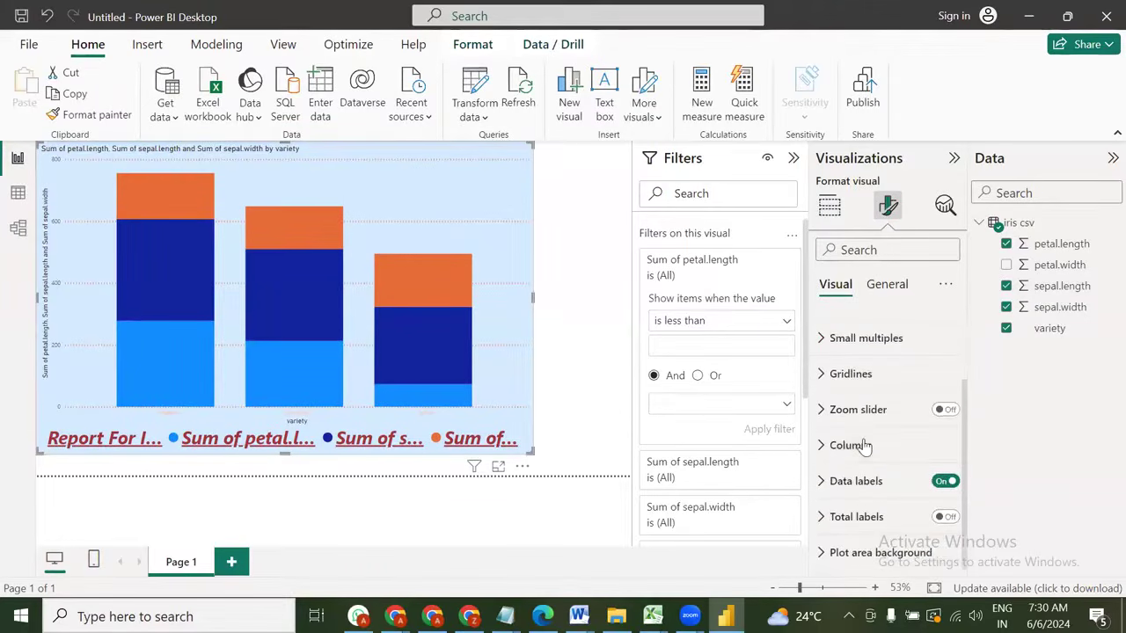
{"action": "scroll", "coordinate": [901, 455], "scroll_direction": "up", "scroll_amount": 2}
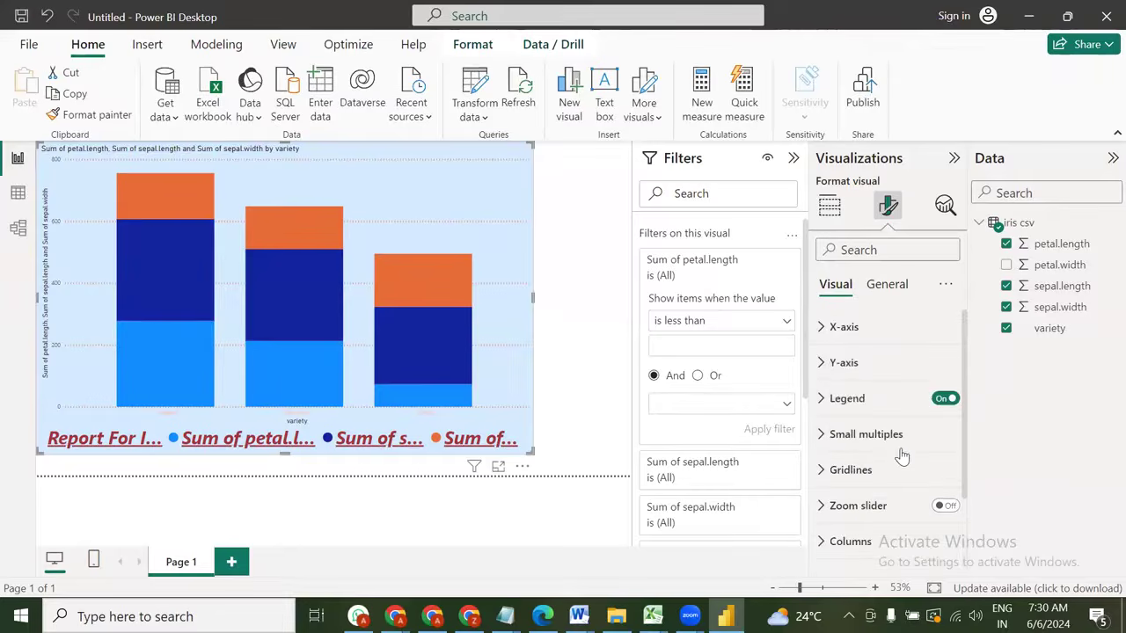
{"action": "left_click", "coordinate": [887, 284]}
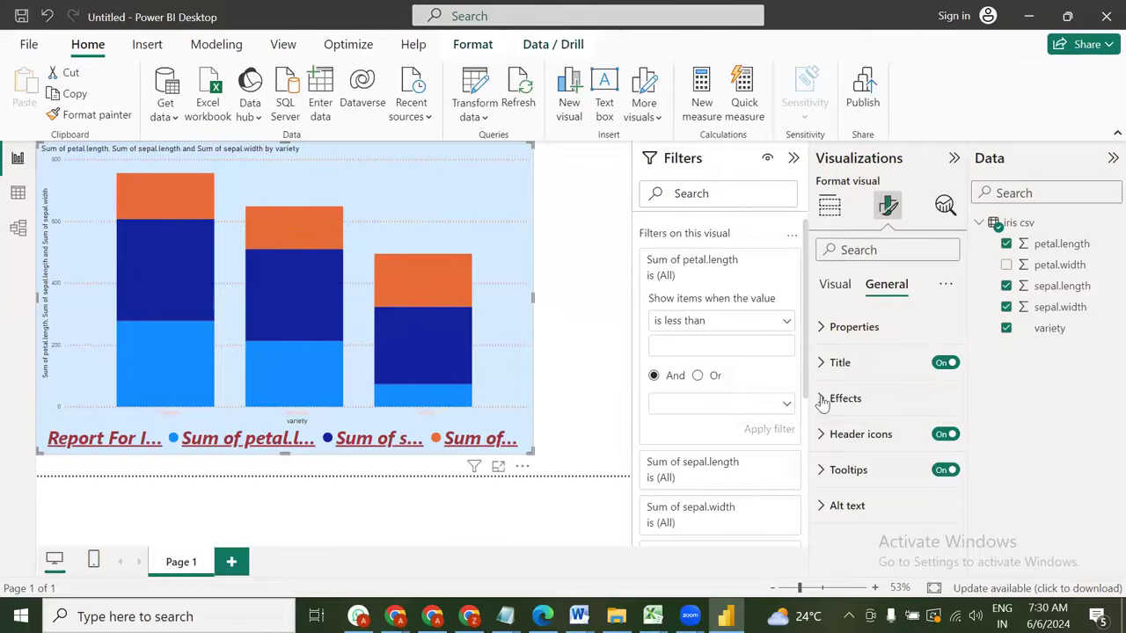
{"action": "left_click", "coordinate": [822, 400]}
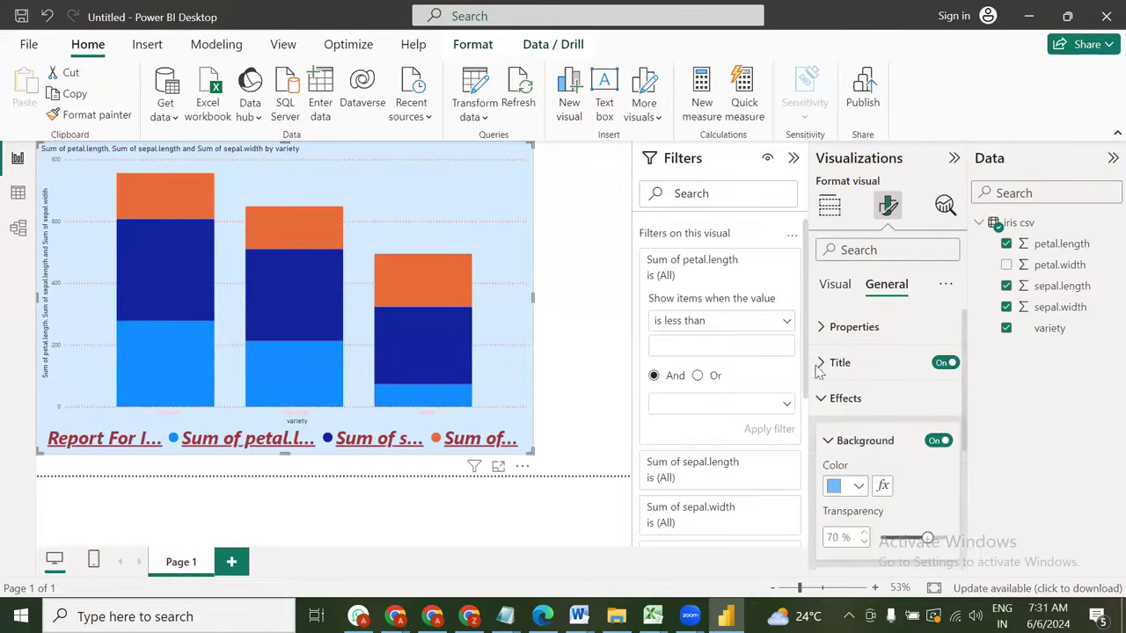
{"action": "scroll", "coordinate": [827, 369], "scroll_direction": "down", "scroll_amount": 3}
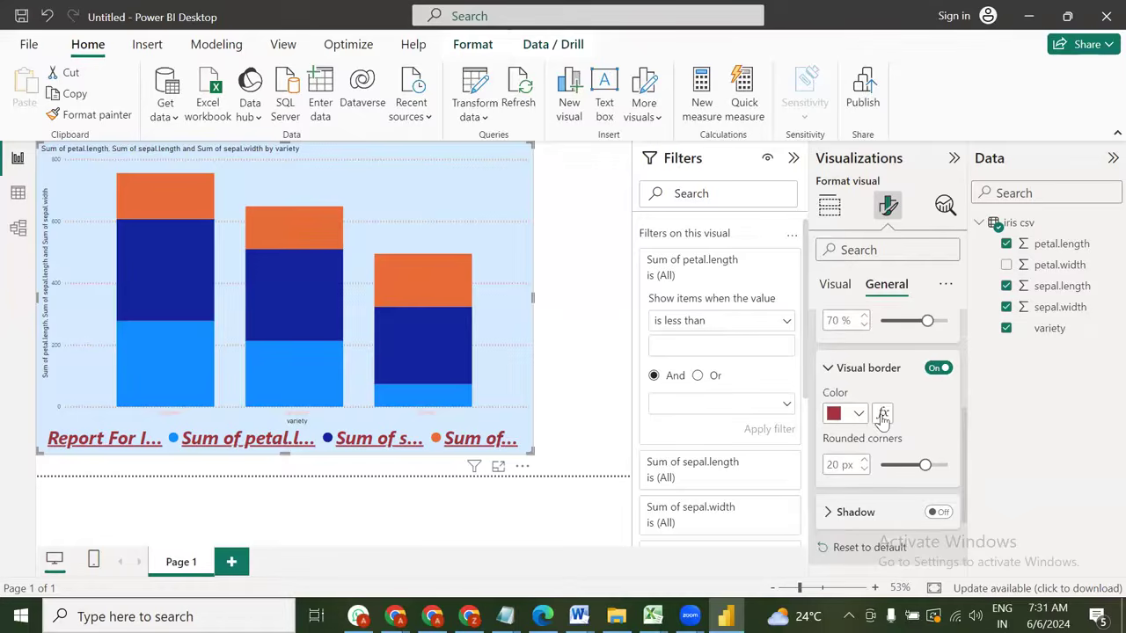
{"action": "left_click", "coordinate": [858, 413]}
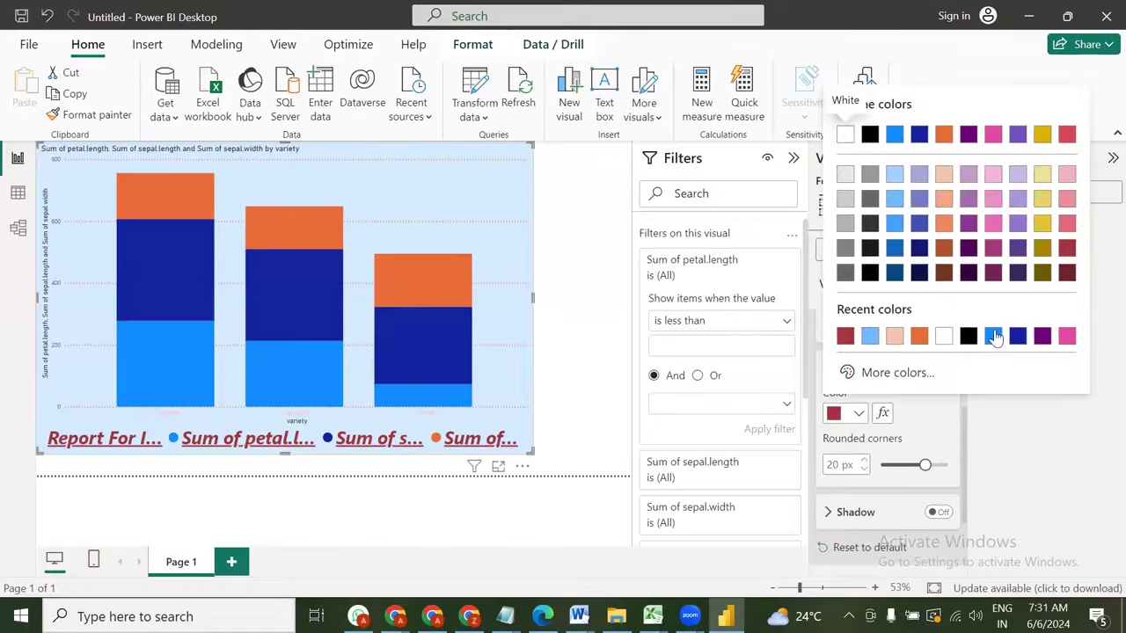
{"action": "left_click", "coordinate": [1042, 135]}
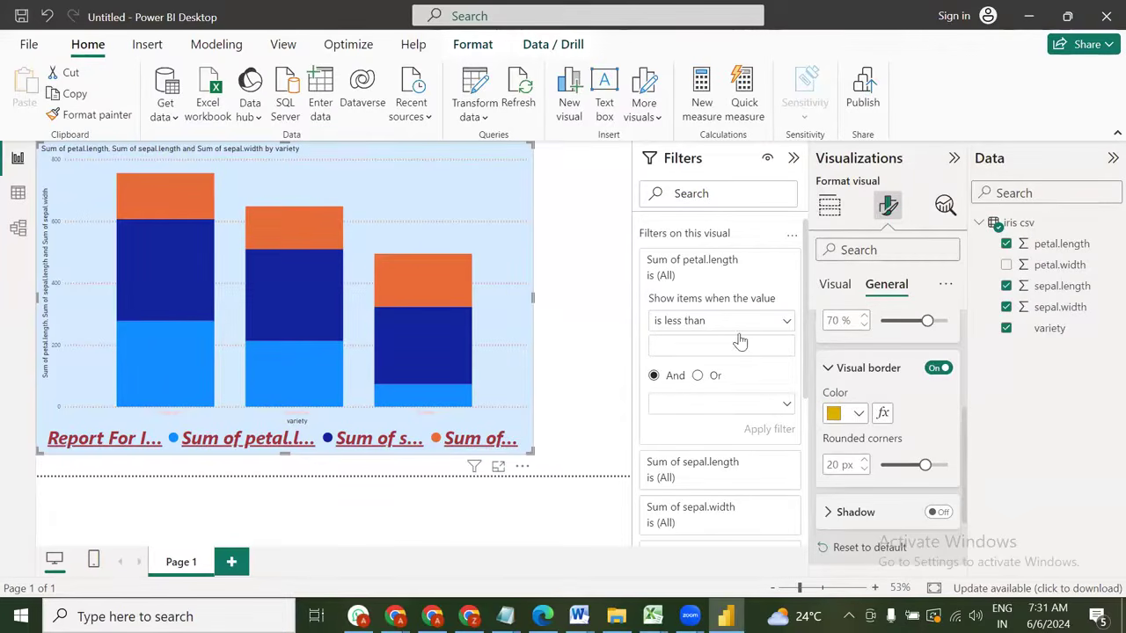
Turn on the shadow effect for the chart and color the shadow gold
{"action": "scroll", "coordinate": [827, 413], "scroll_direction": "down", "scroll_amount": 2}
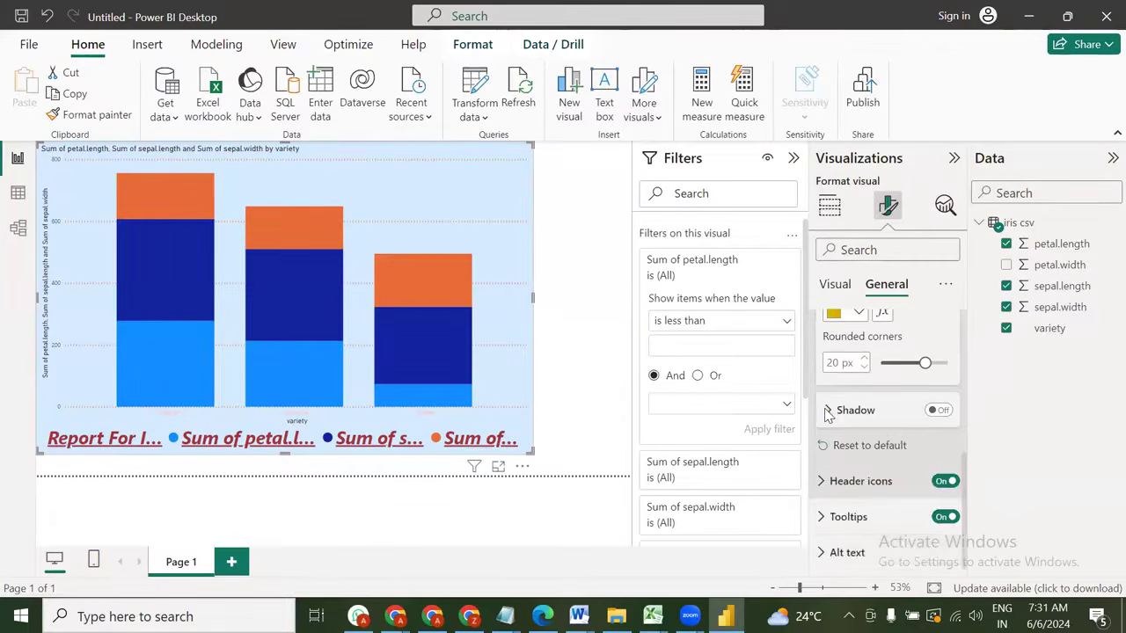
{"action": "left_click", "coordinate": [965, 407]}
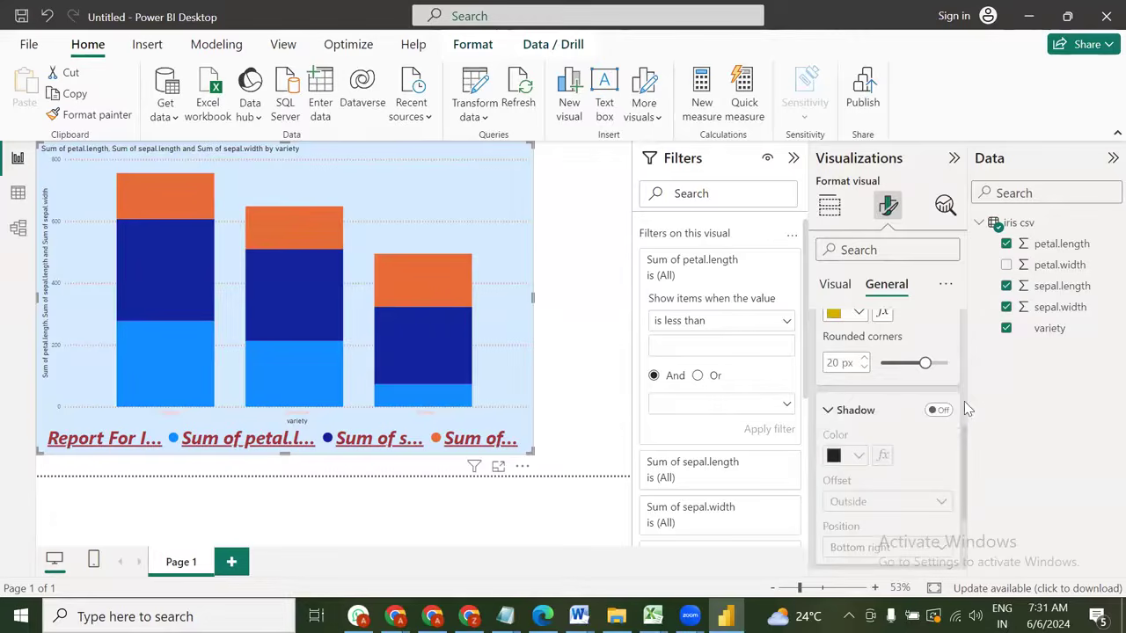
{"action": "left_click", "coordinate": [941, 410]}
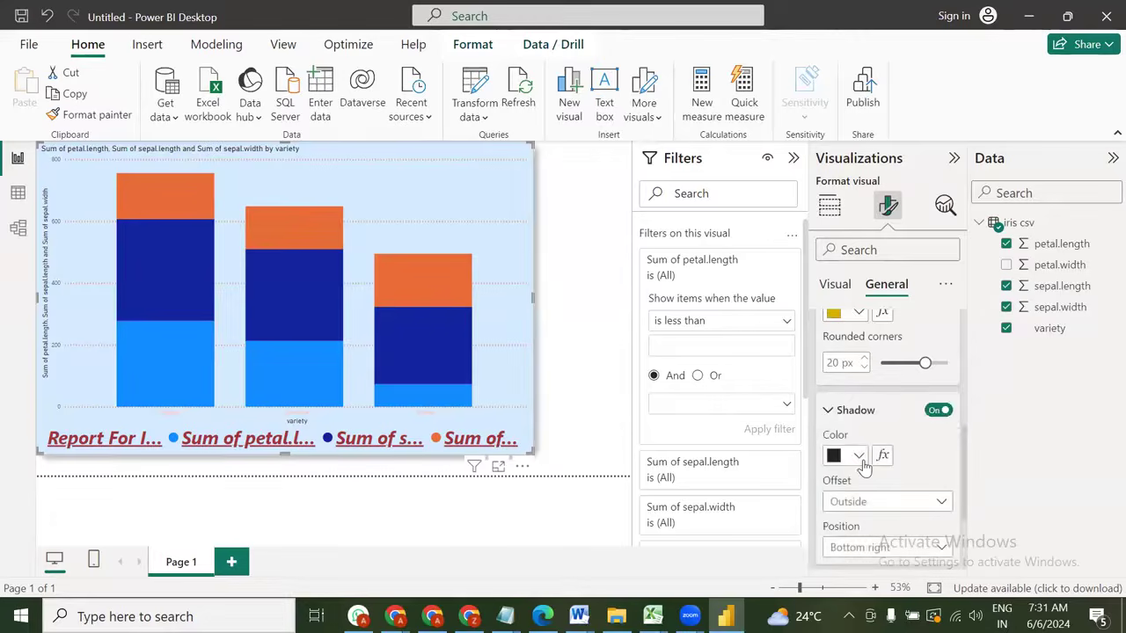
{"action": "left_click", "coordinate": [860, 458]}
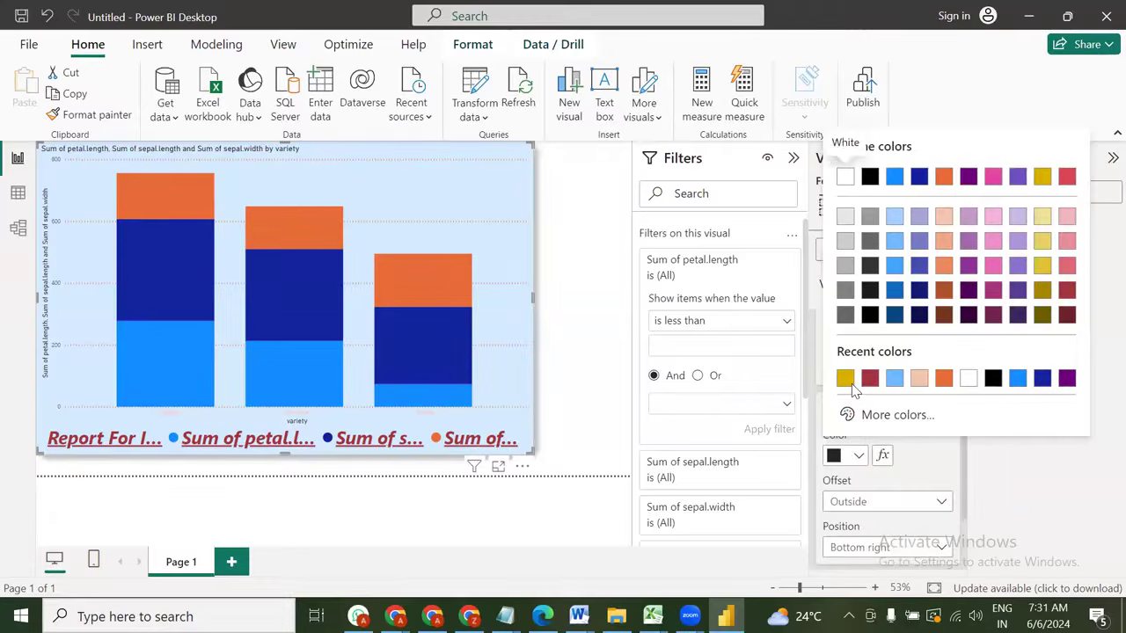
{"action": "left_click", "coordinate": [845, 379]}
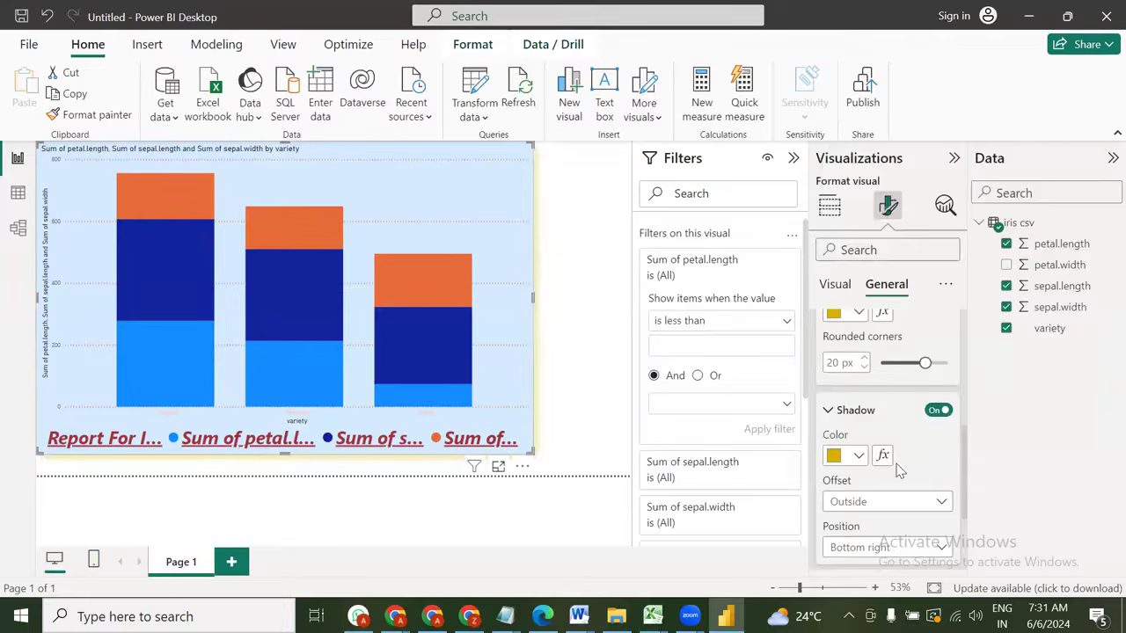
Review the shadow's offset and position options, choosing Outside as the offset and leaving the position unchanged
{"action": "scroll", "coordinate": [888, 367], "scroll_direction": "down", "scroll_amount": 3}
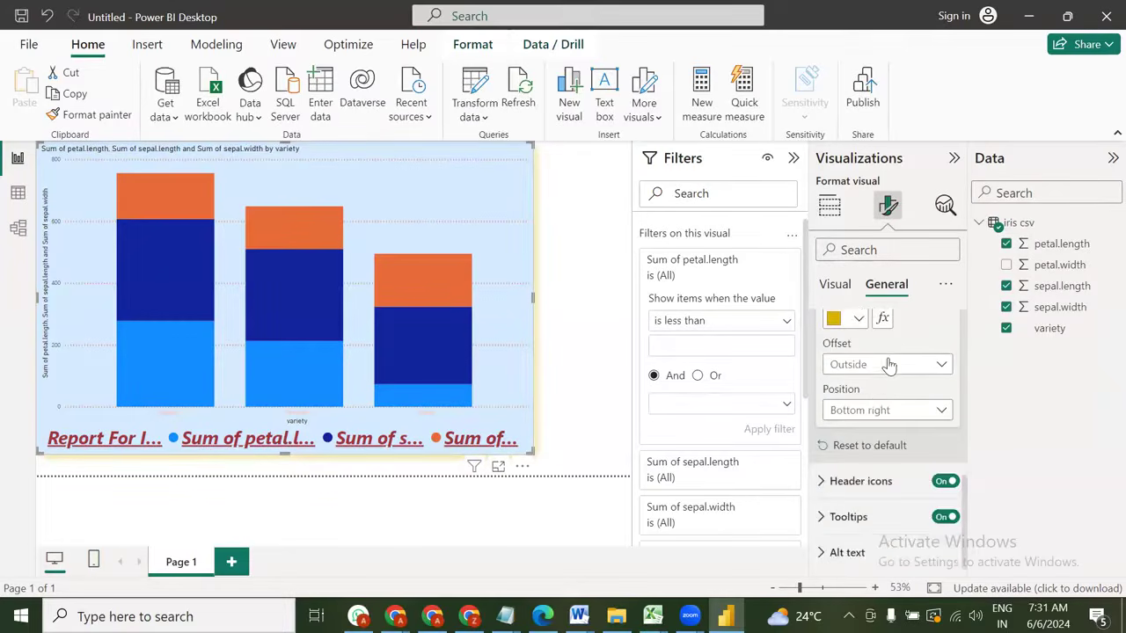
{"action": "left_click", "coordinate": [875, 365]}
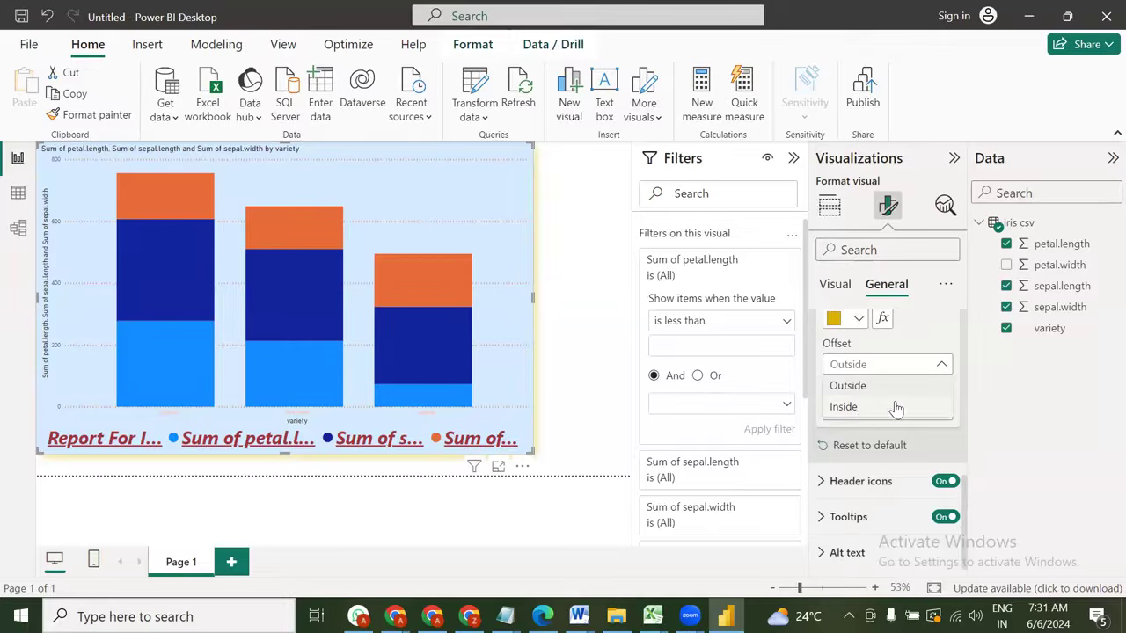
{"action": "left_click", "coordinate": [876, 387]}
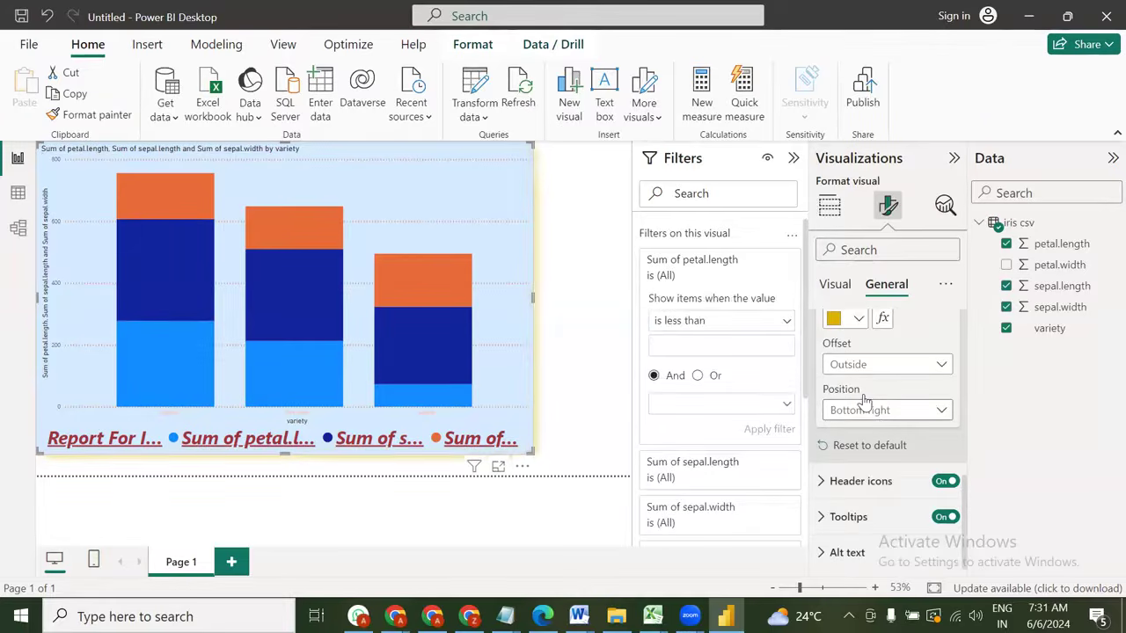
{"action": "left_click", "coordinate": [864, 403]}
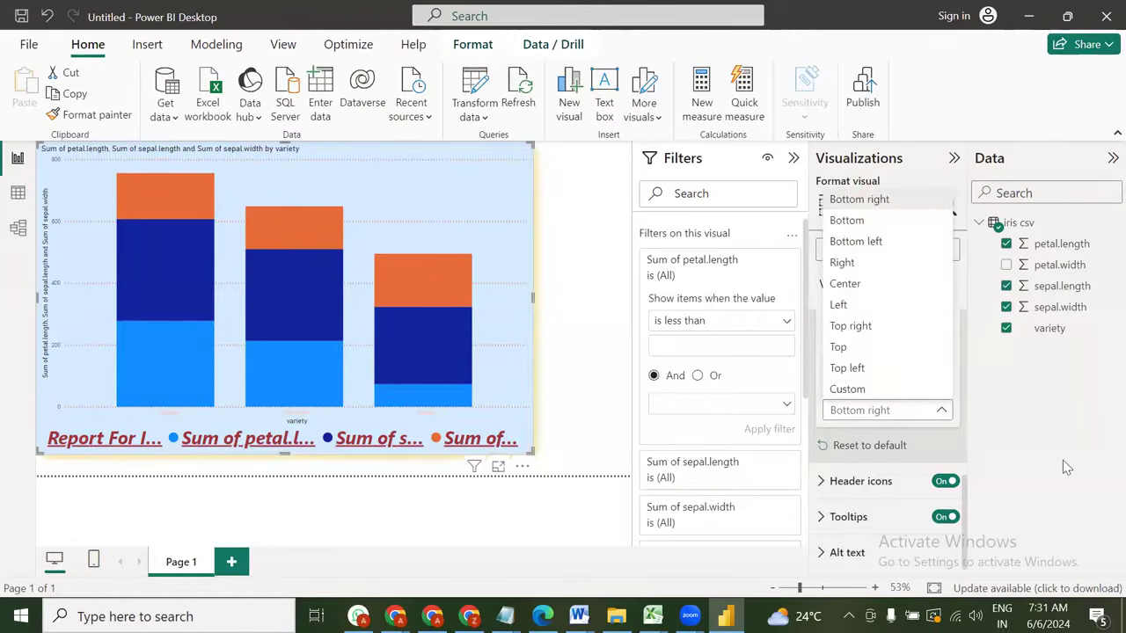
{"action": "left_click", "coordinate": [877, 498]}
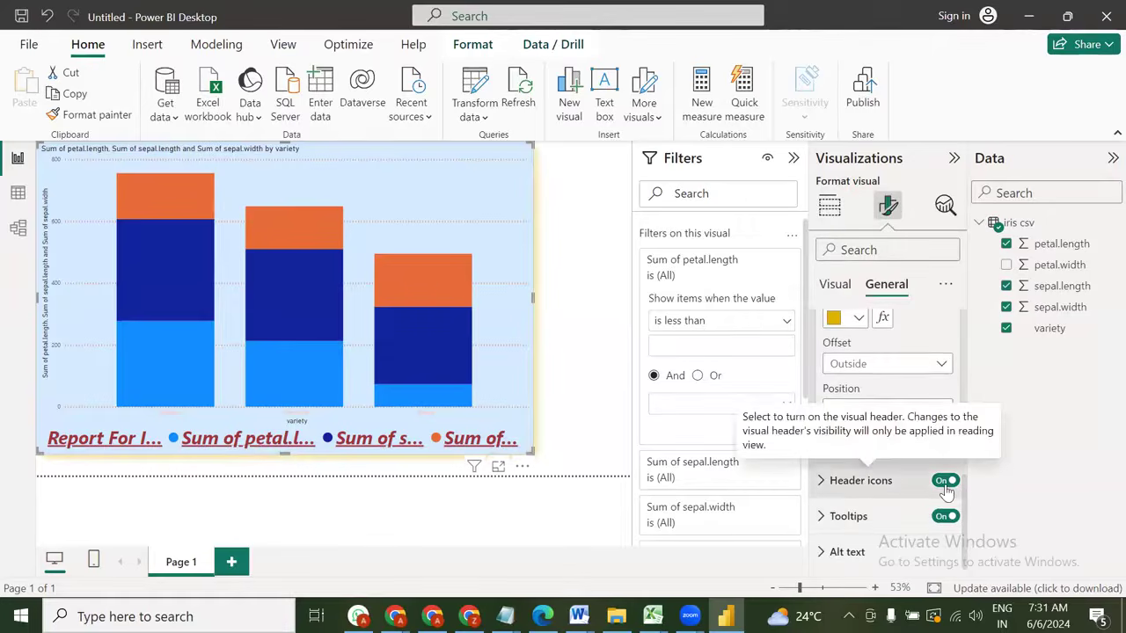
Examine the color and transparency settings for the chart's header icons
{"action": "left_click", "coordinate": [844, 480]}
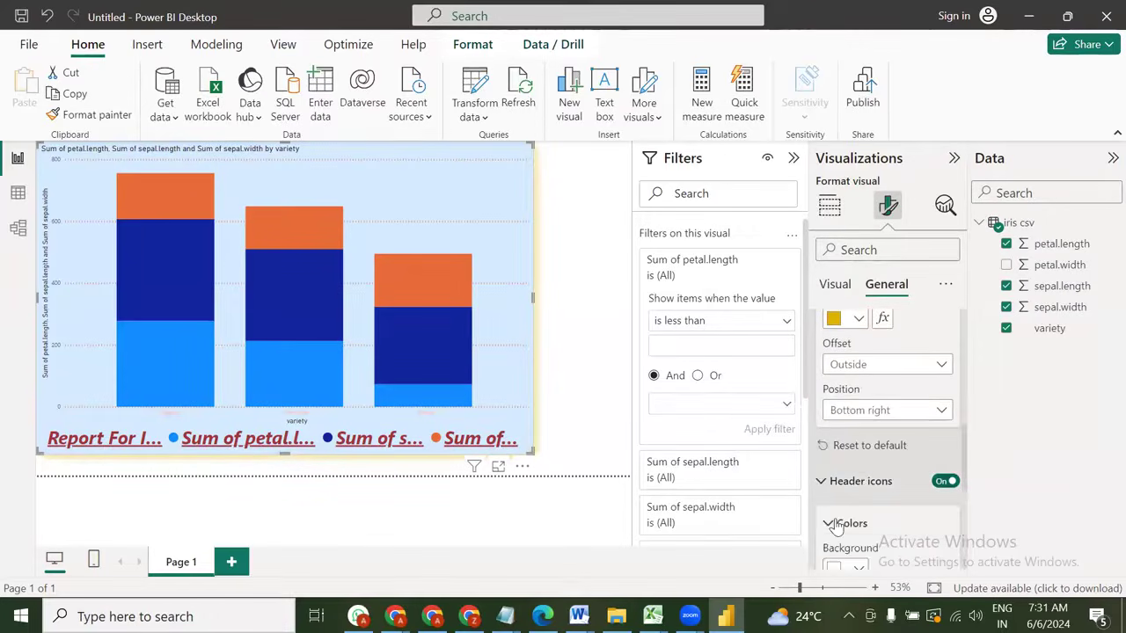
{"action": "scroll", "coordinate": [851, 399], "scroll_direction": "down", "scroll_amount": 2}
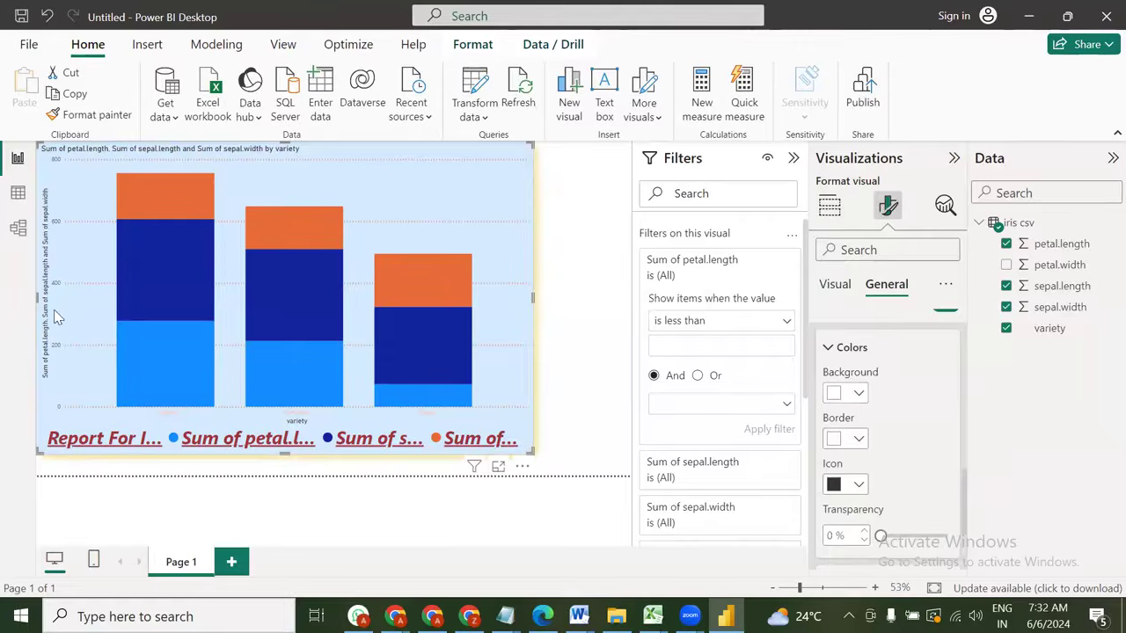
{"action": "scroll", "coordinate": [889, 439], "scroll_direction": "down", "scroll_amount": 2}
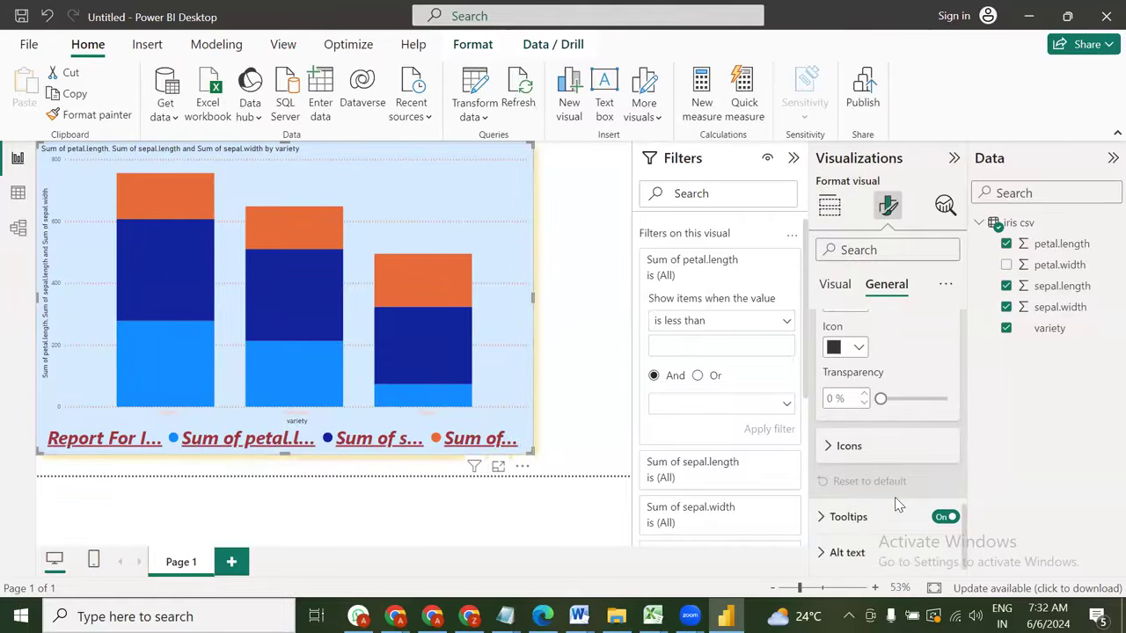
Review the chart's tooltip type and page options, choosing Report page as the type
{"action": "left_click", "coordinate": [827, 519]}
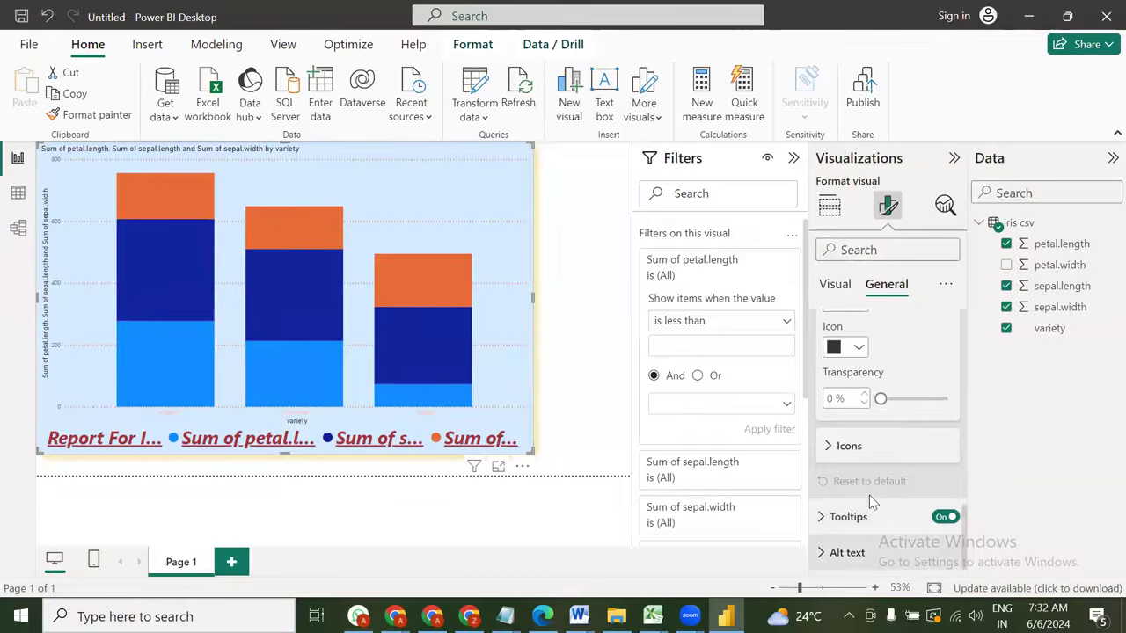
{"action": "left_click", "coordinate": [818, 518]}
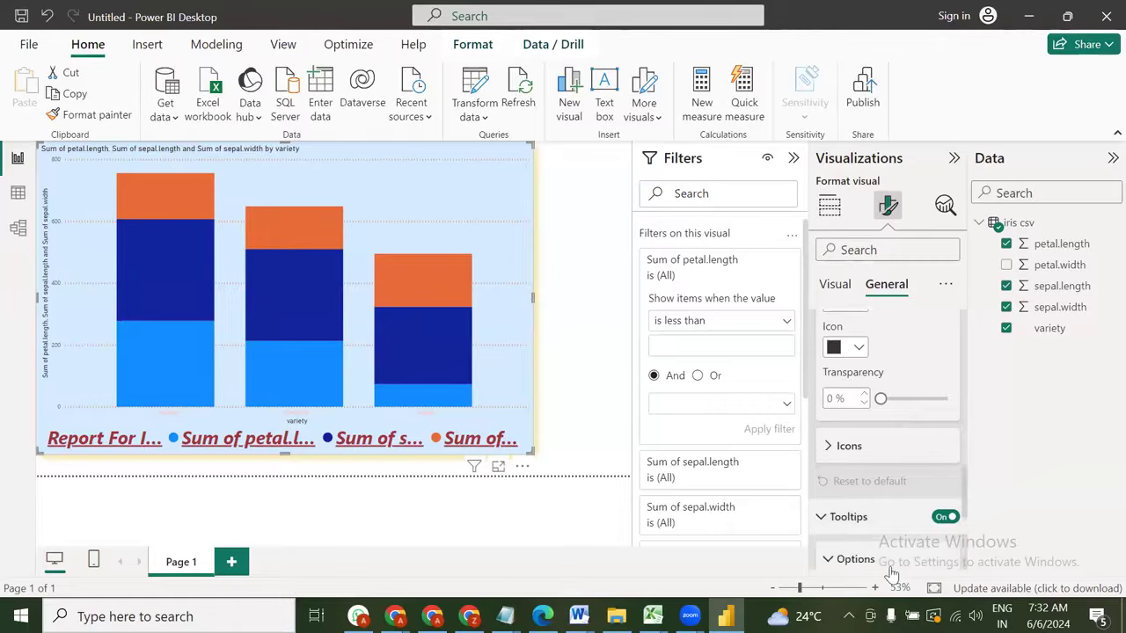
{"action": "scroll", "coordinate": [917, 451], "scroll_direction": "down", "scroll_amount": 2}
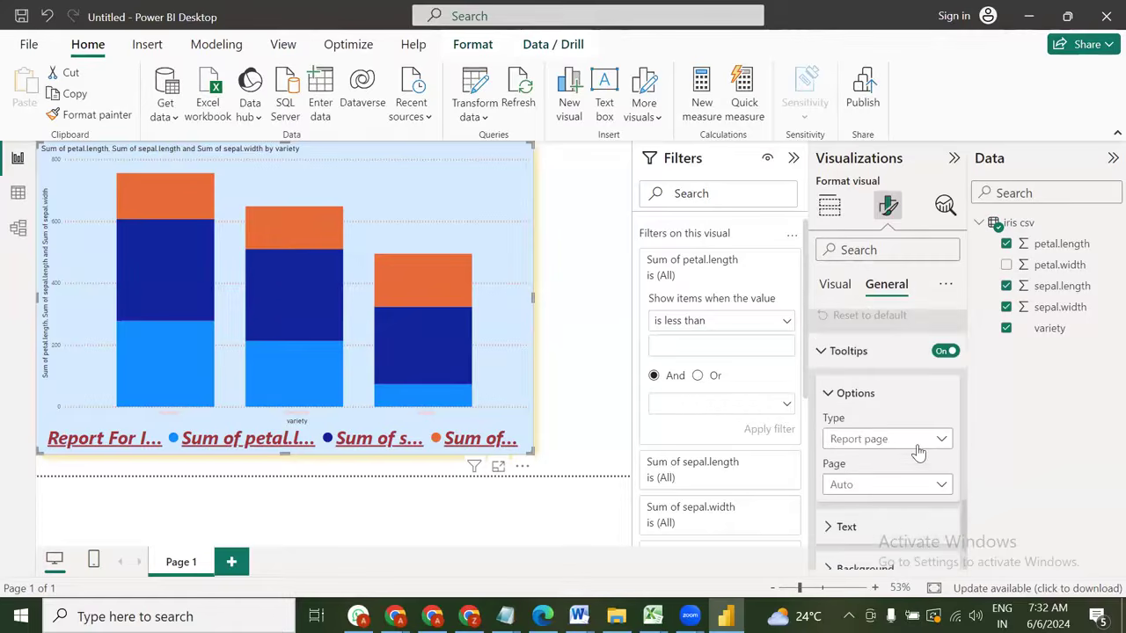
{"action": "left_click", "coordinate": [919, 445]}
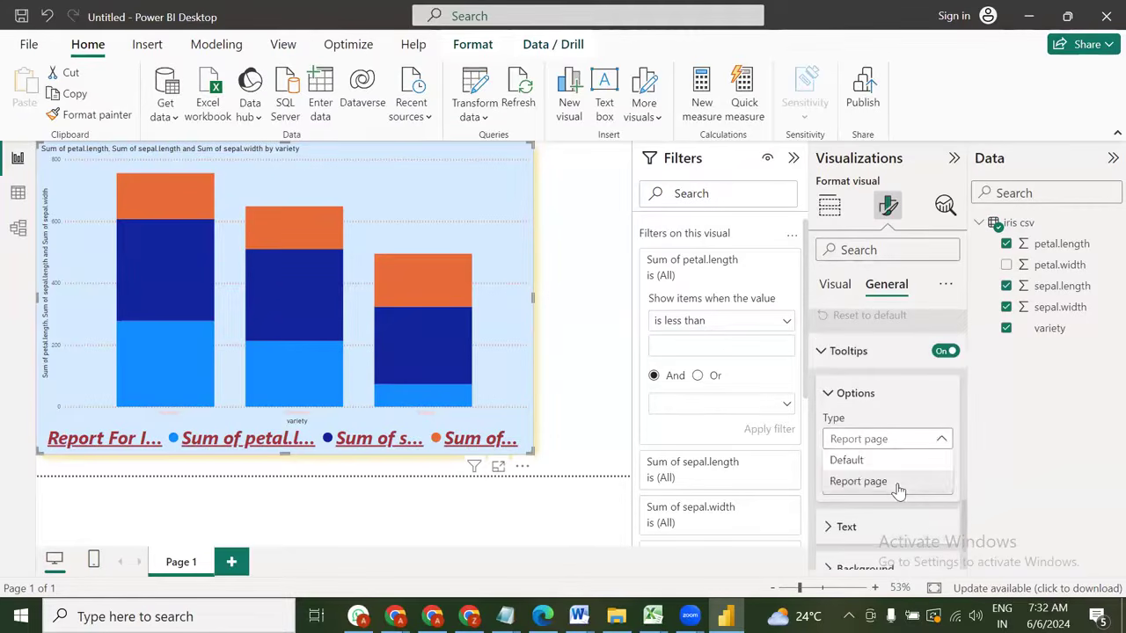
{"action": "left_click", "coordinate": [897, 486]}
{"action": "left_click", "coordinate": [926, 490]}
{"action": "left_click", "coordinate": [884, 525]}
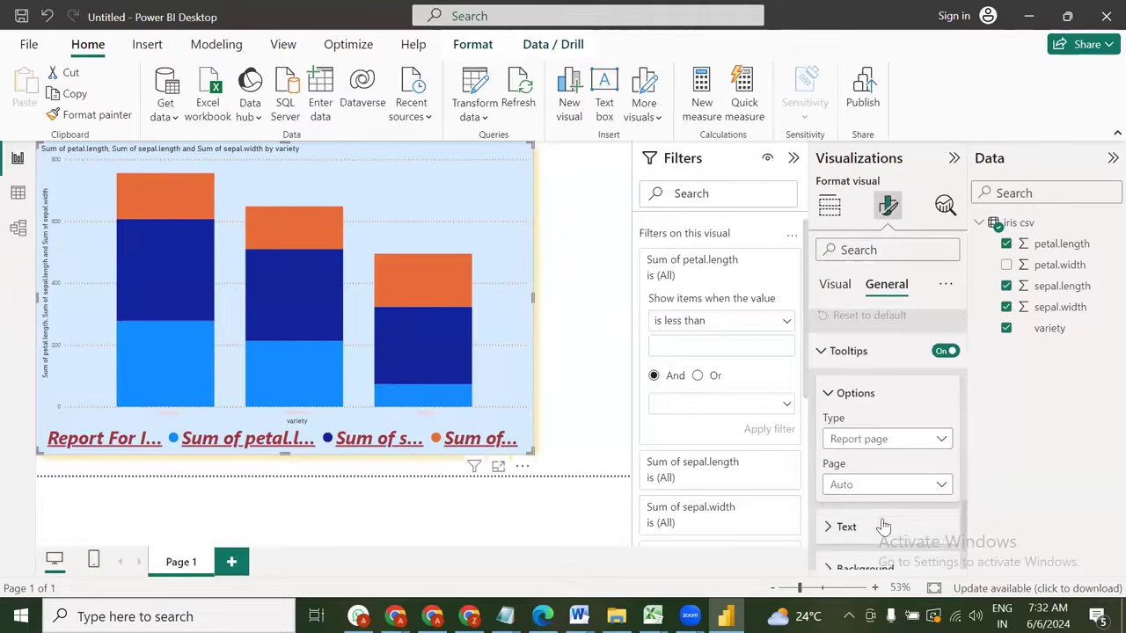
Set the label color of the chart's tooltip text to dark red
{"action": "left_click", "coordinate": [887, 526]}
{"action": "scroll", "coordinate": [876, 502], "scroll_direction": "down", "scroll_amount": 3}
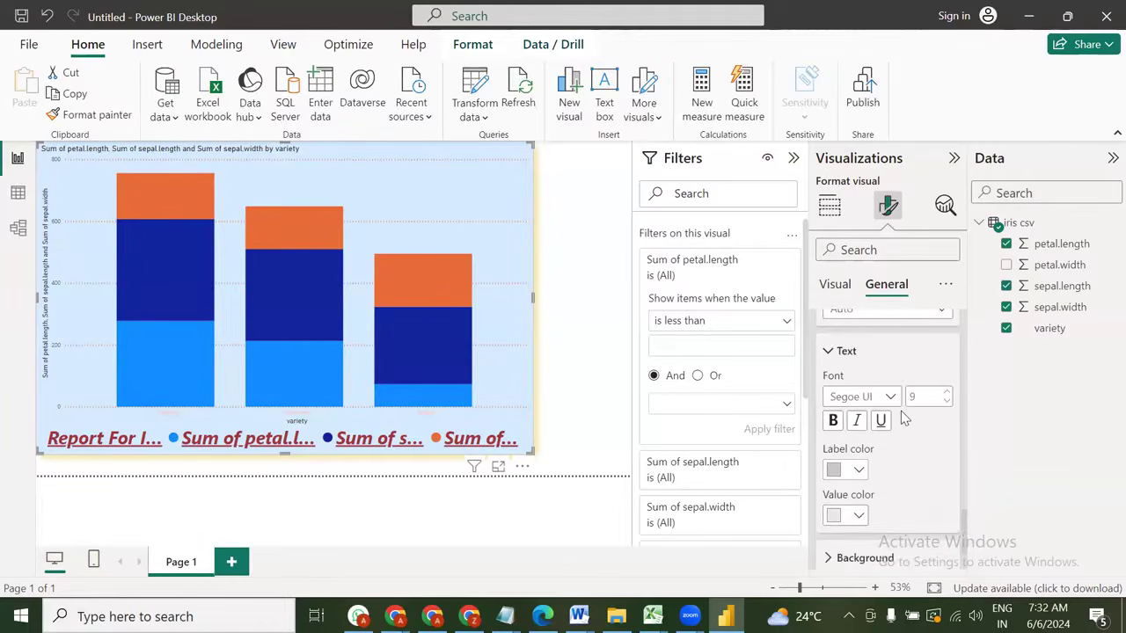
{"action": "left_click", "coordinate": [855, 469]}
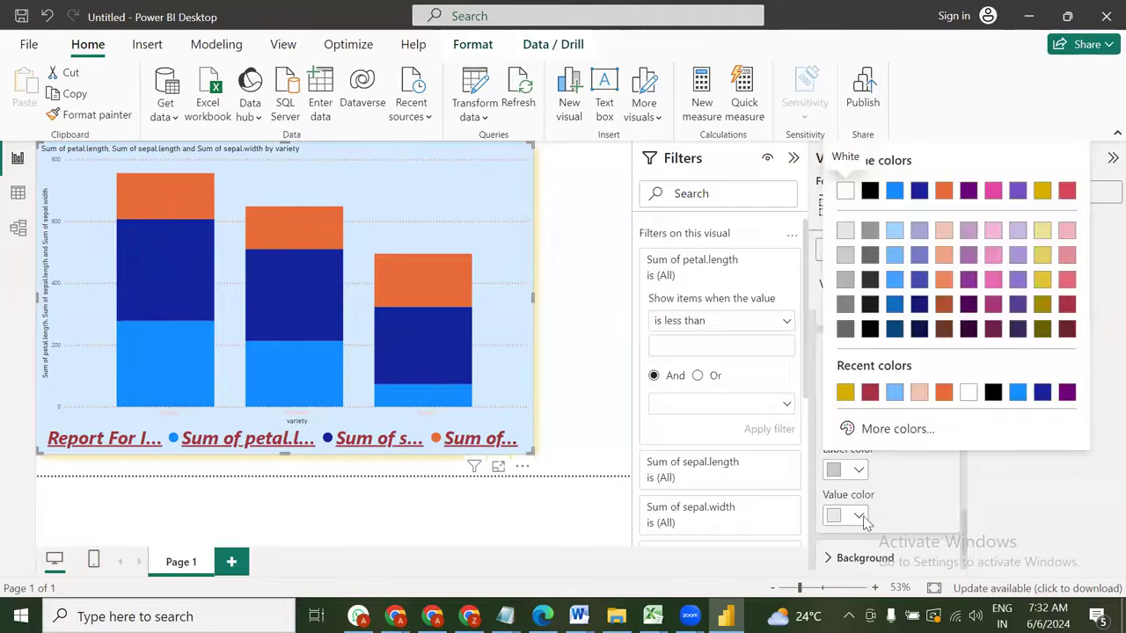
{"action": "left_click", "coordinate": [864, 522]}
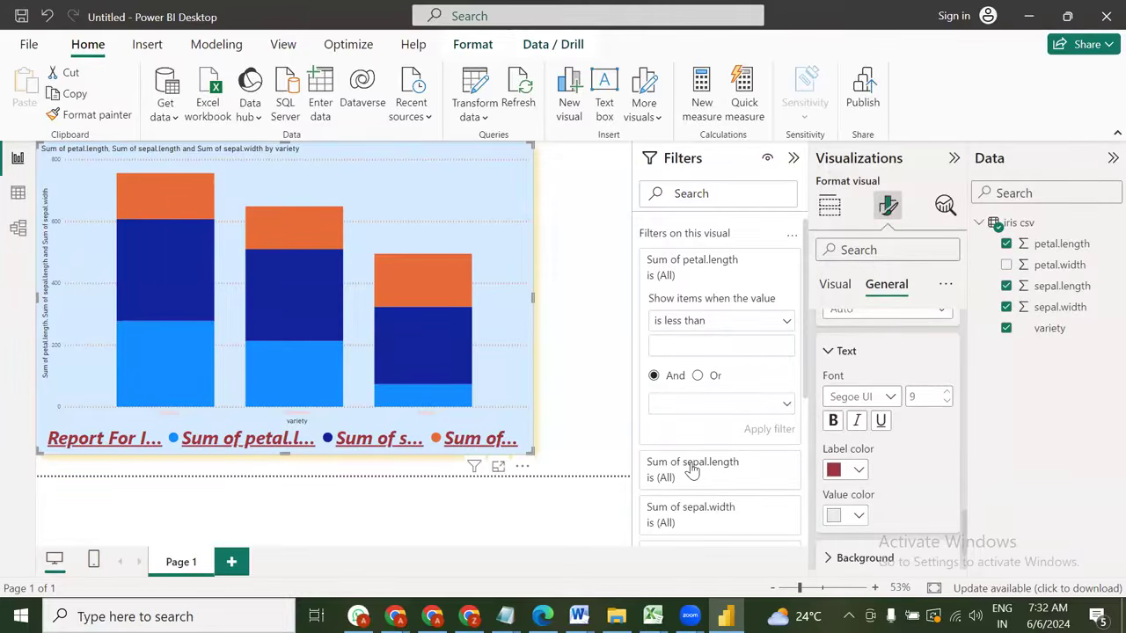
Set the value color of the chart's tooltip text to blue and show the tooltip background and alt text settings
{"action": "left_click", "coordinate": [858, 515]}
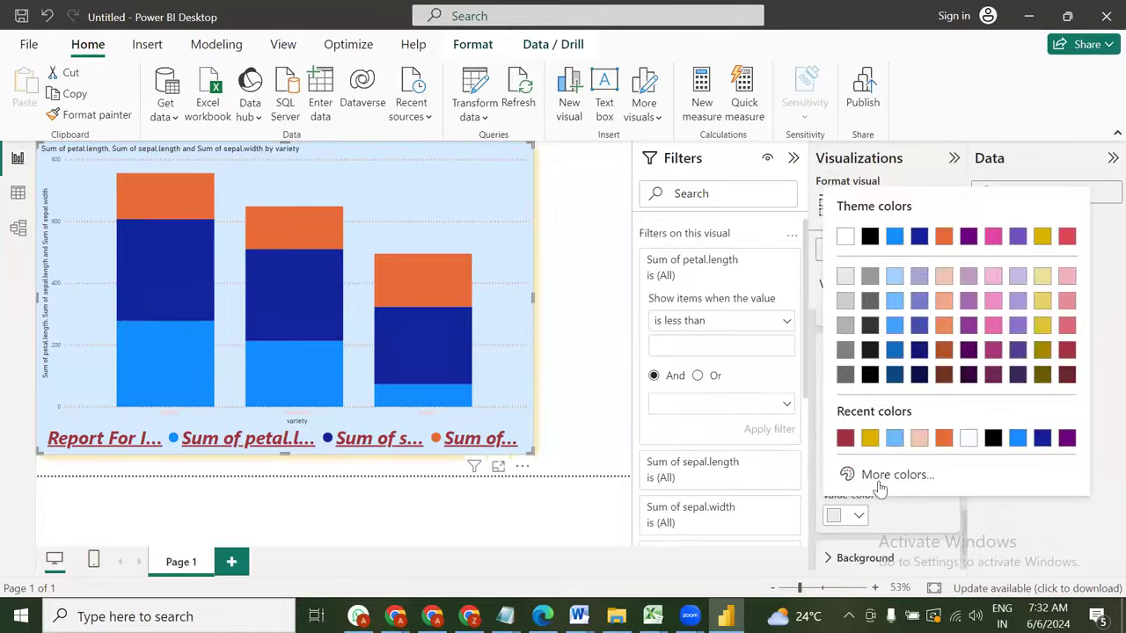
{"action": "left_click", "coordinate": [834, 497]}
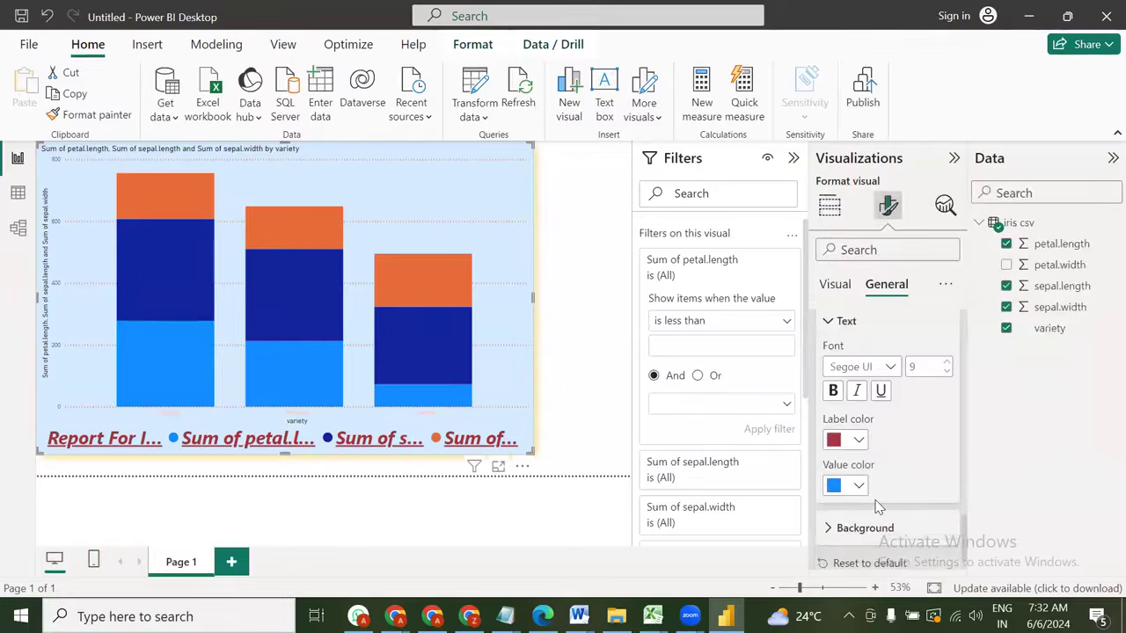
{"action": "scroll", "coordinate": [877, 507], "scroll_direction": "down", "scroll_amount": 1}
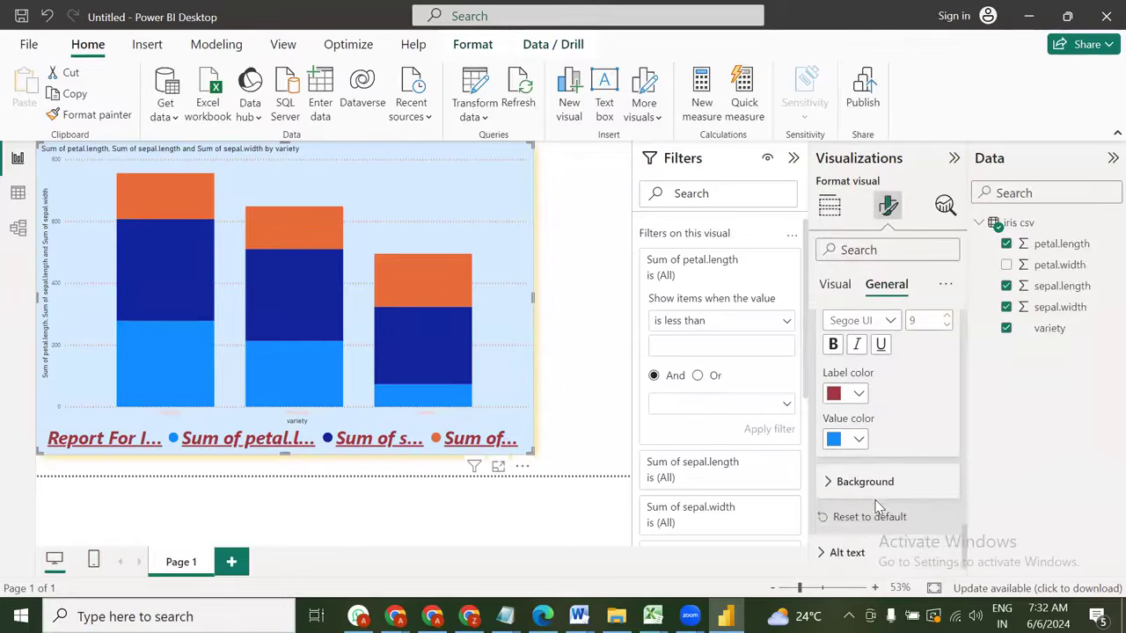
{"action": "left_click", "coordinate": [818, 554]}
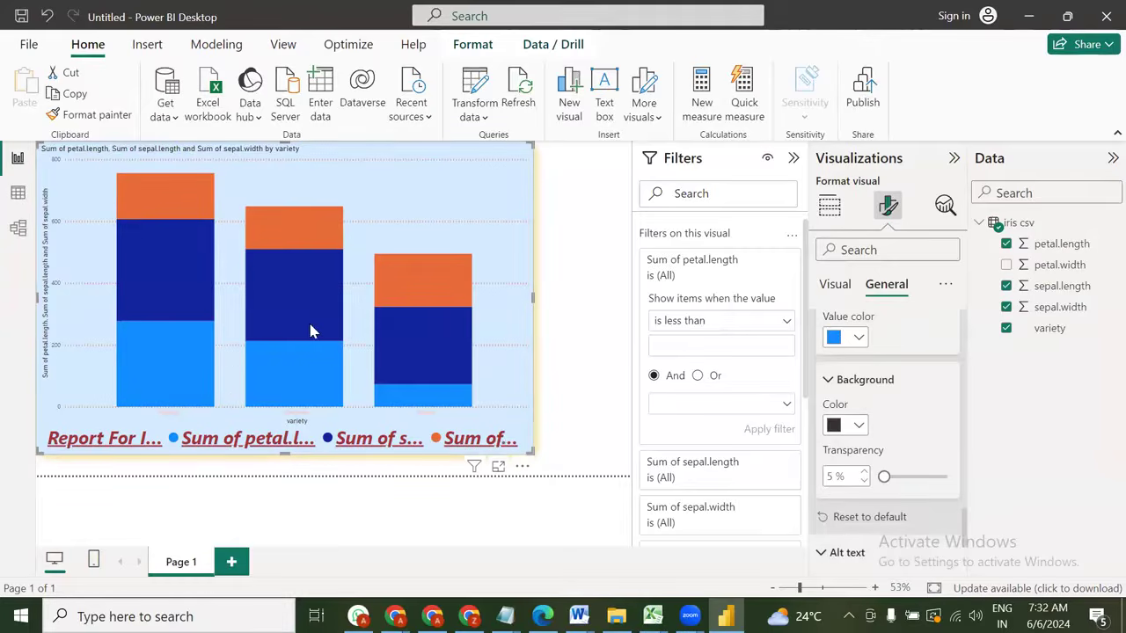
Shrink the stacked column chart and insert an empty pie chart beside it, enlarged to match the column chart's height
{"action": "key", "text": "ctrl+z"}
{"action": "key", "text": "ctrl+z"}
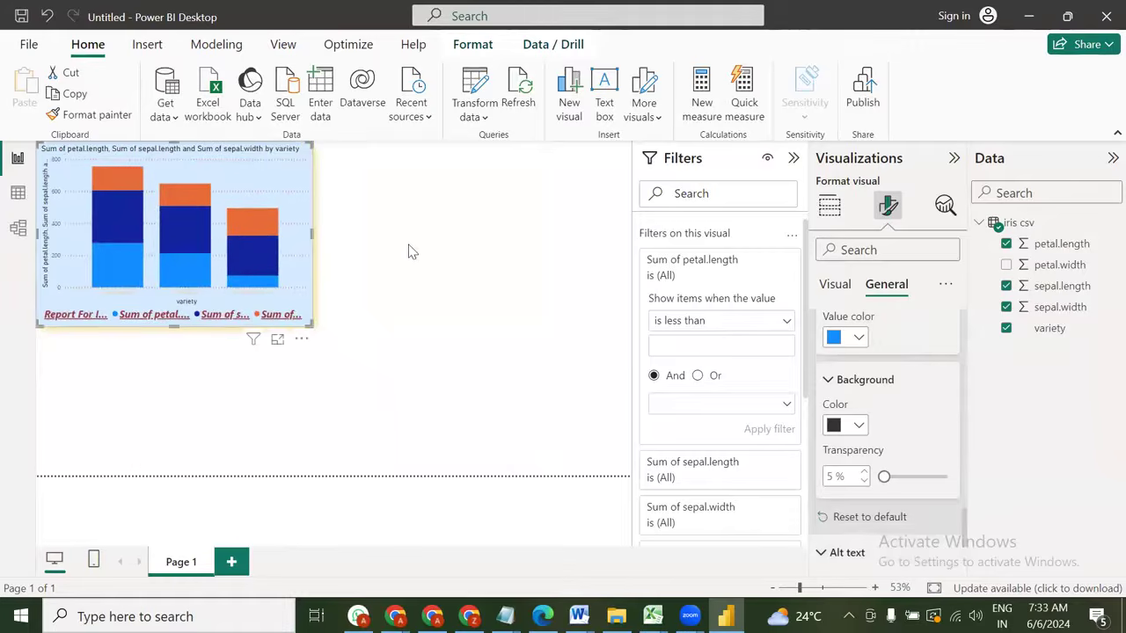
{"action": "key", "text": "Escape"}
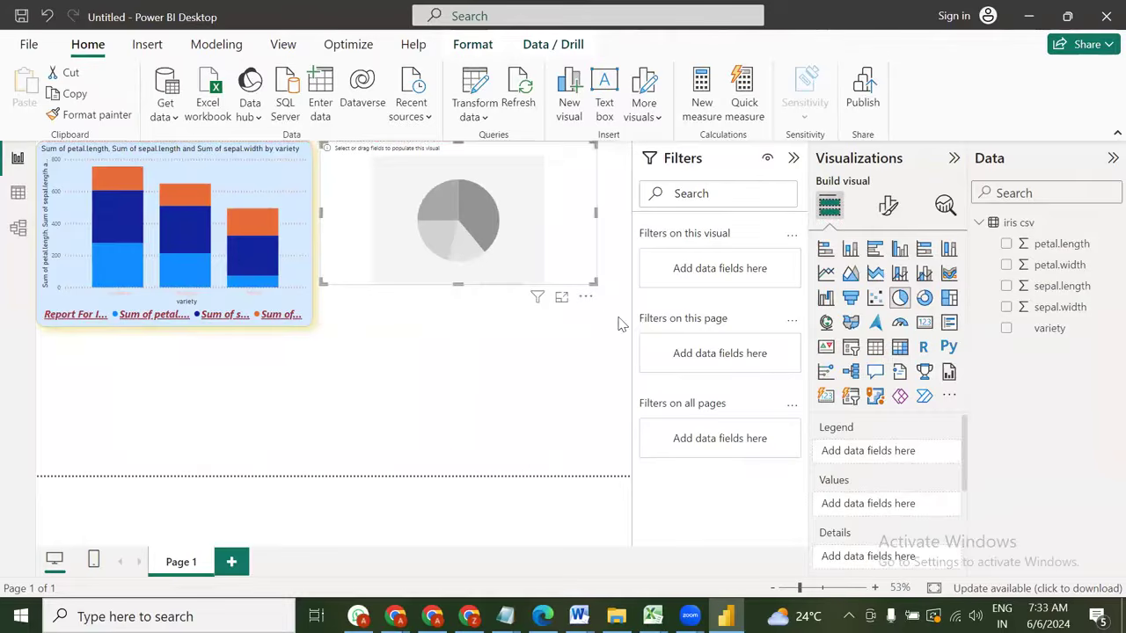
{"action": "left_click_drag", "start_coordinate": [596, 282], "coordinate": [622, 324]}
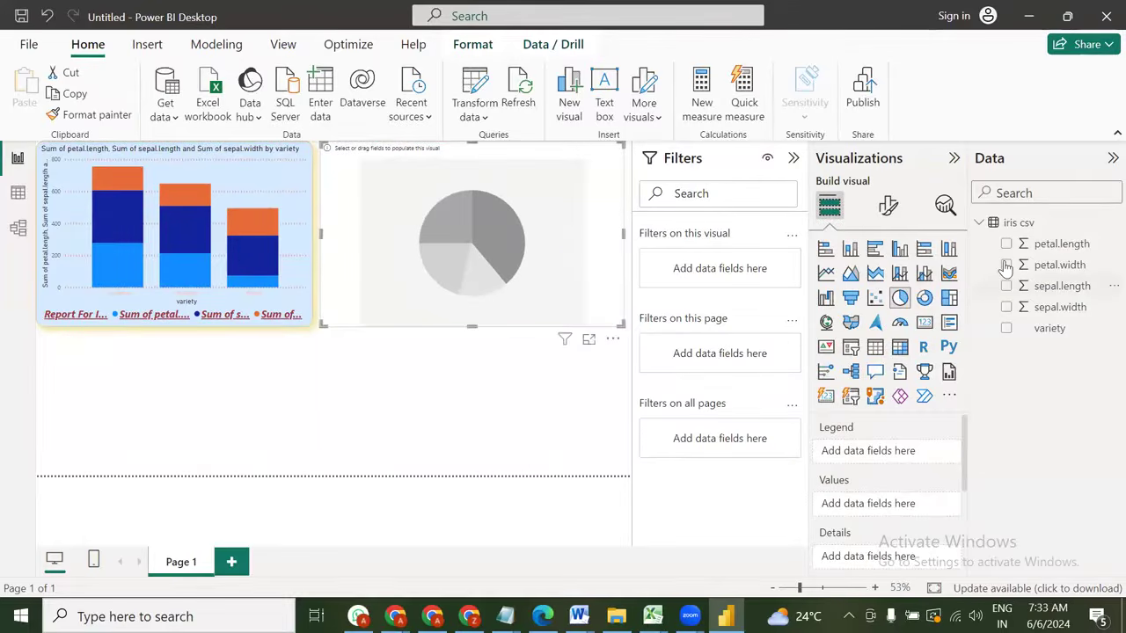
Add petal.length, petal.width, sepal.length and sepal.width as the pie chart's values
{"action": "left_click", "coordinate": [1006, 244]}
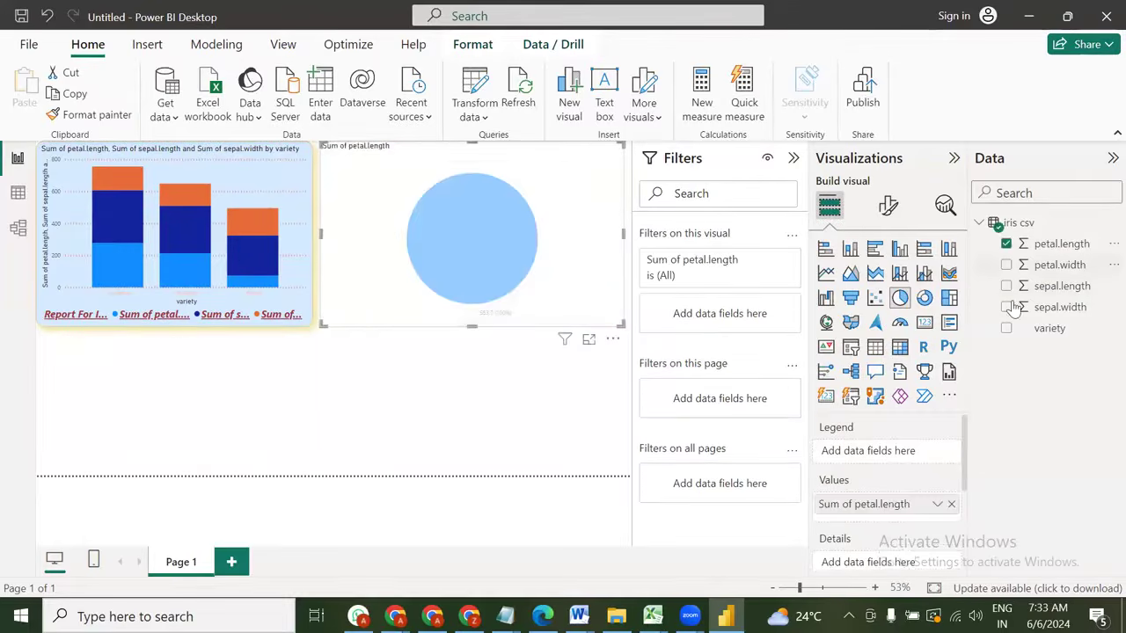
{"action": "left_click", "coordinate": [1012, 313]}
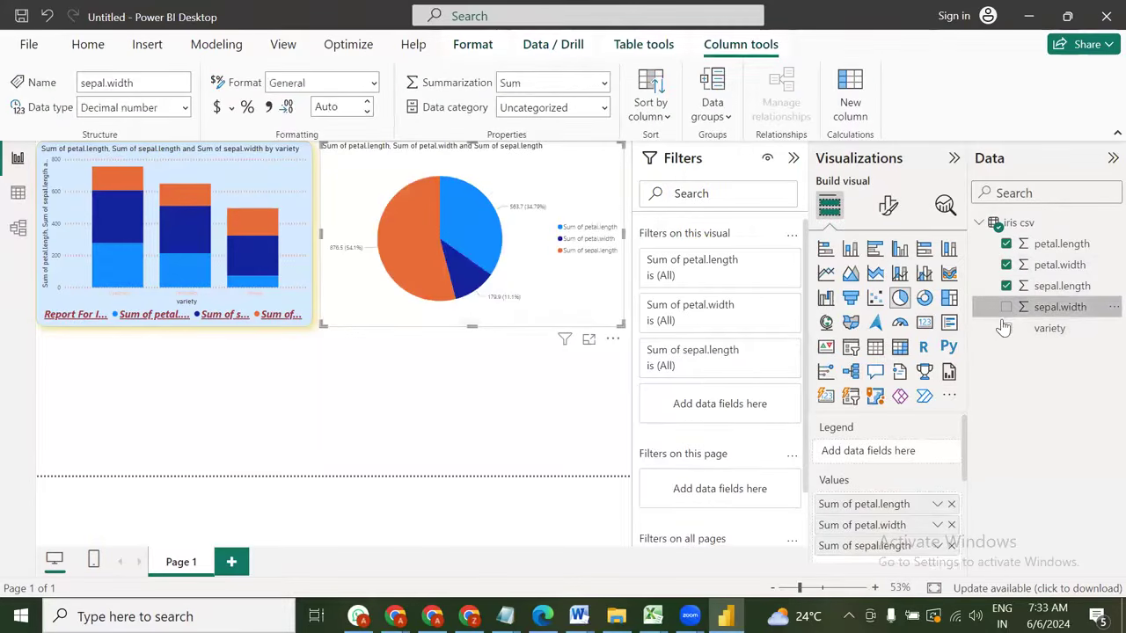
{"action": "left_click", "coordinate": [1006, 307]}
{"action": "left_click", "coordinate": [1004, 327]}
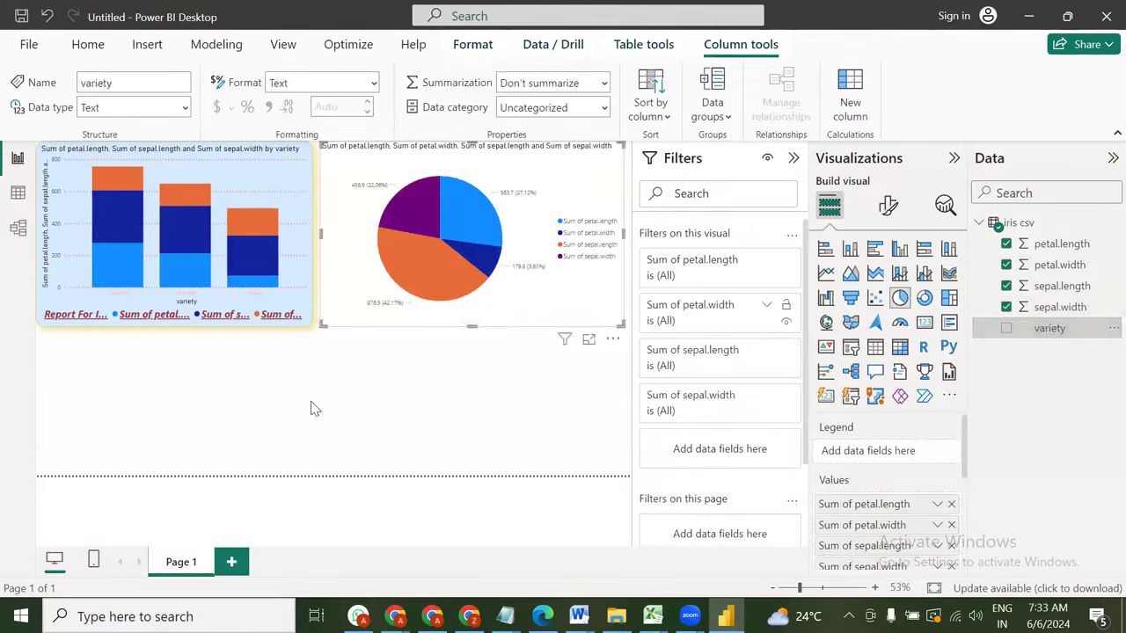
{"action": "key", "text": "Escape"}
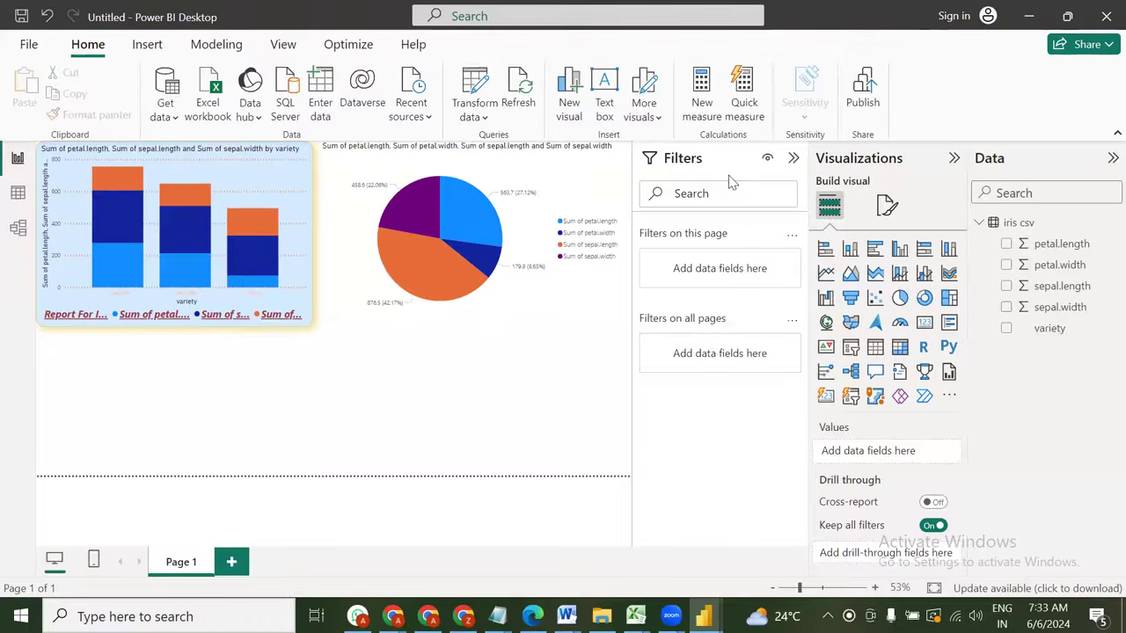
Save the report as FirstReport in the Downloads folder
{"action": "key", "text": "ctrl+s"}
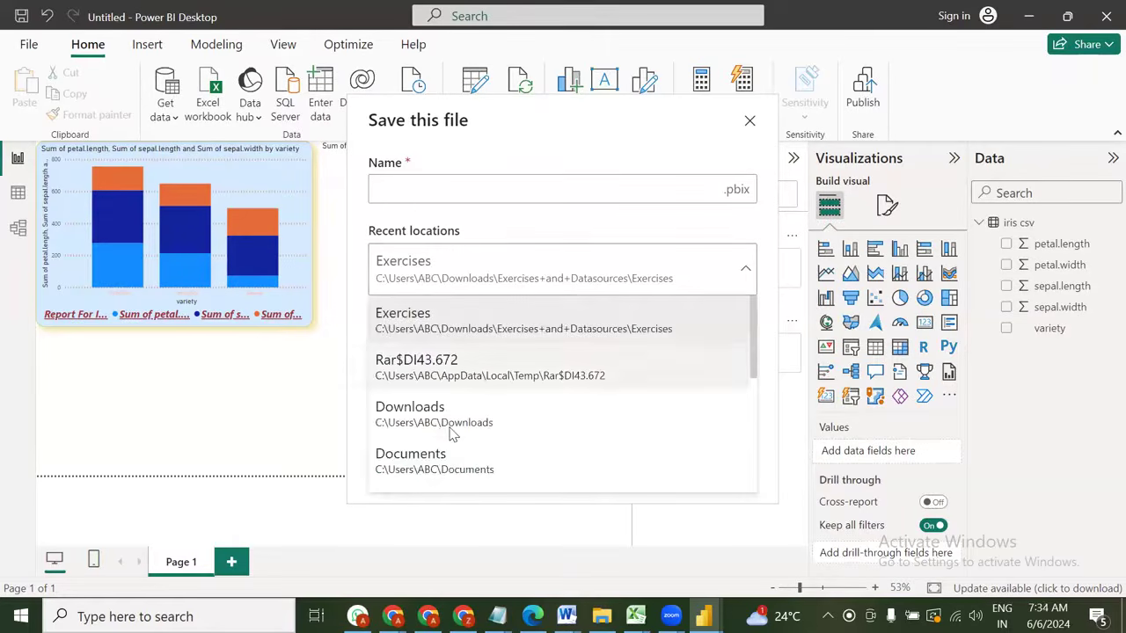
{"action": "left_click", "coordinate": [443, 186]}
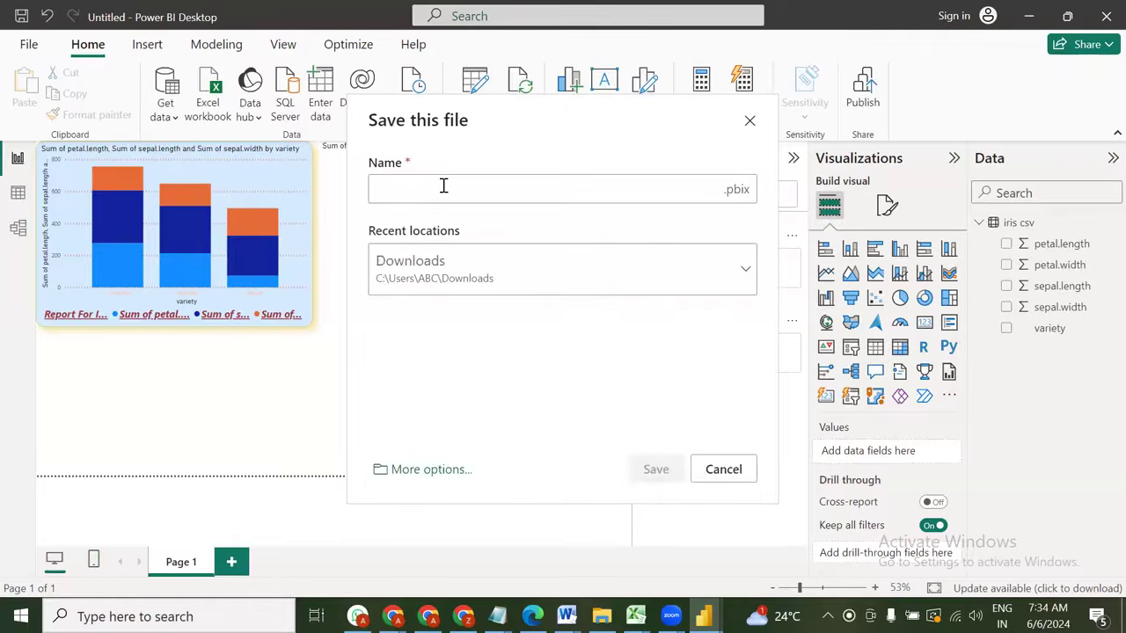
{"action": "type", "text": "FirstRepor"}
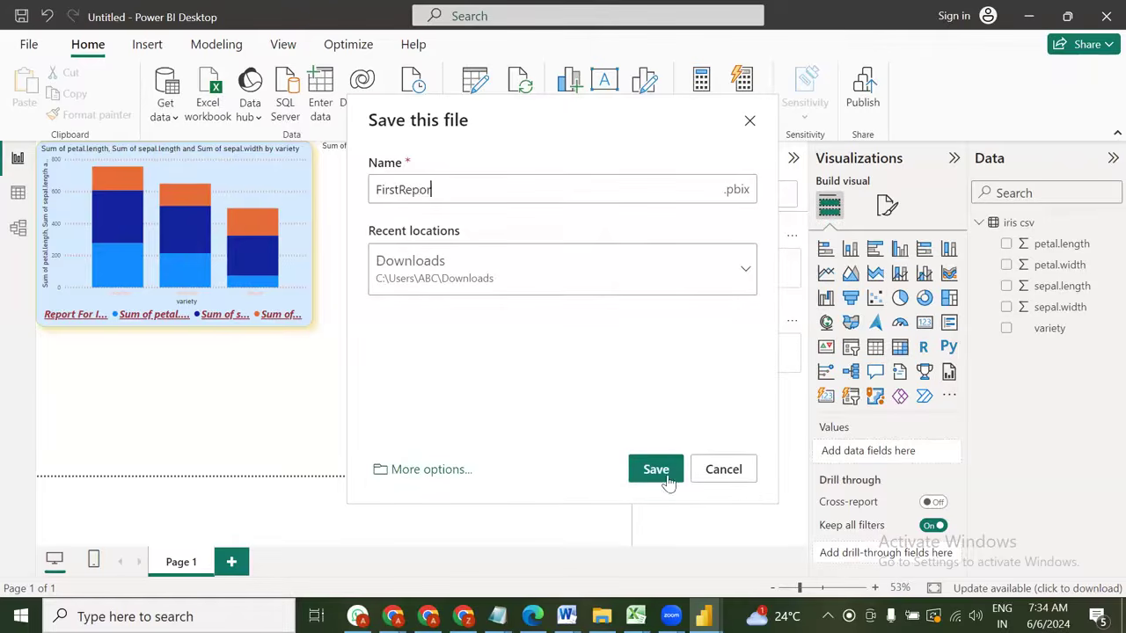
{"action": "type", "text": "t"}
{"action": "key", "text": "Return"}
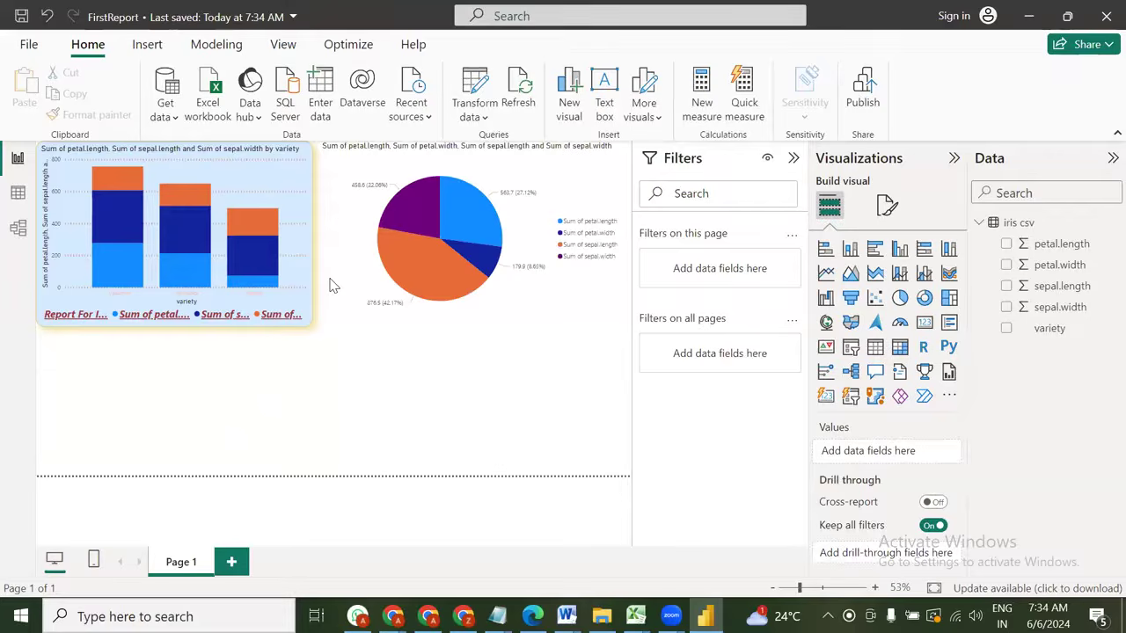
Look through the Downloads folder in File Explorer and the Save as locations for FirstReport
{"action": "key", "text": "super+d"}
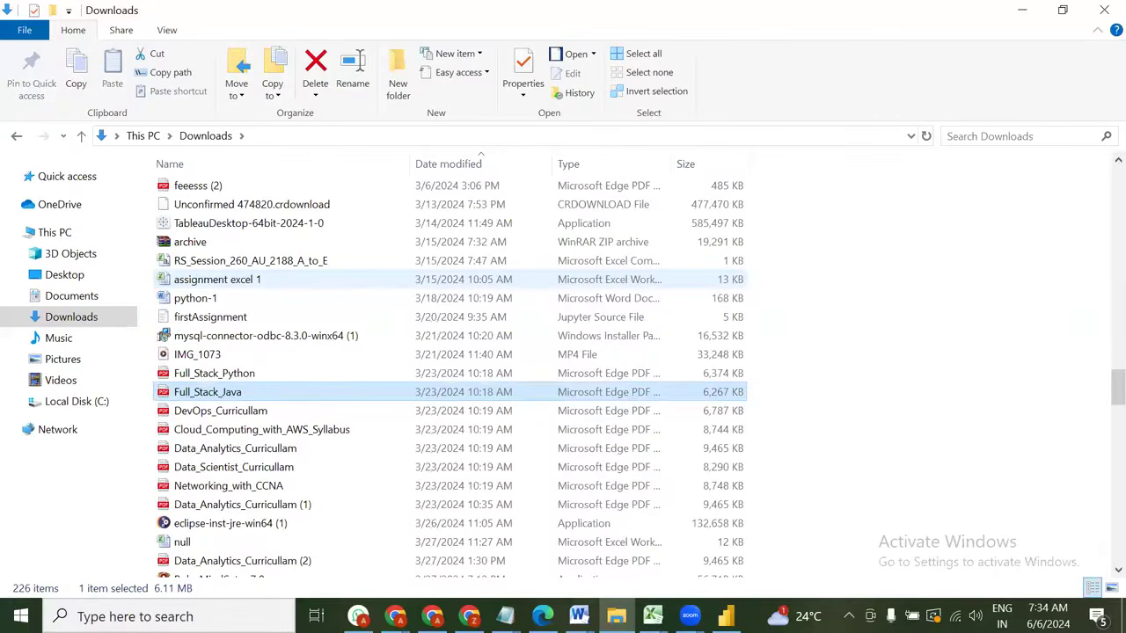
{"action": "key", "text": "f"}
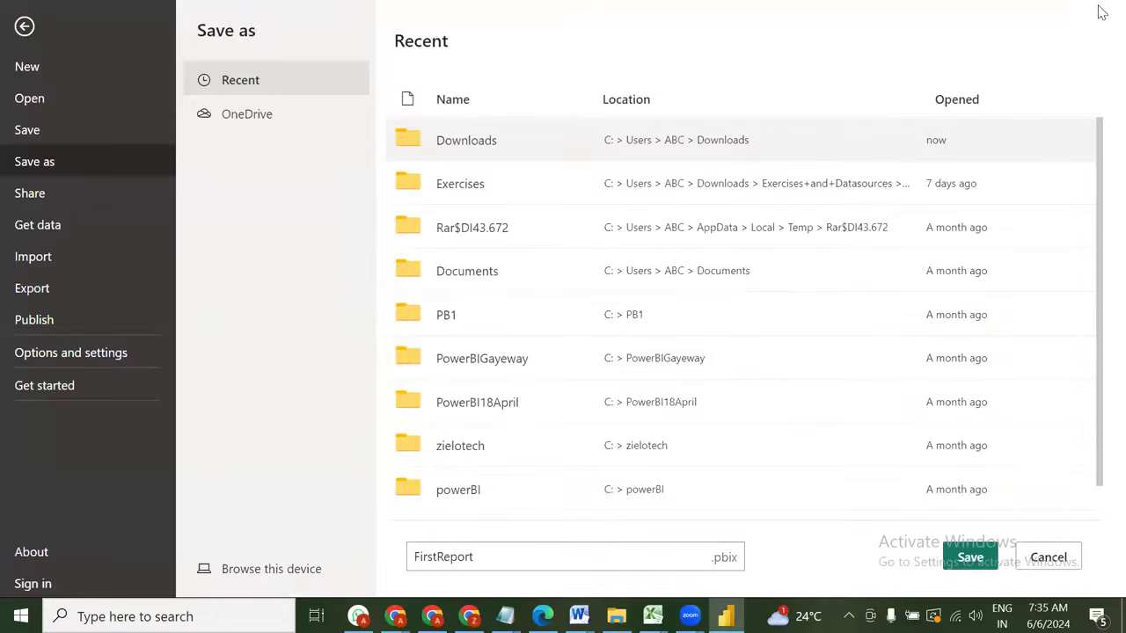
{"action": "key", "text": "Escape"}
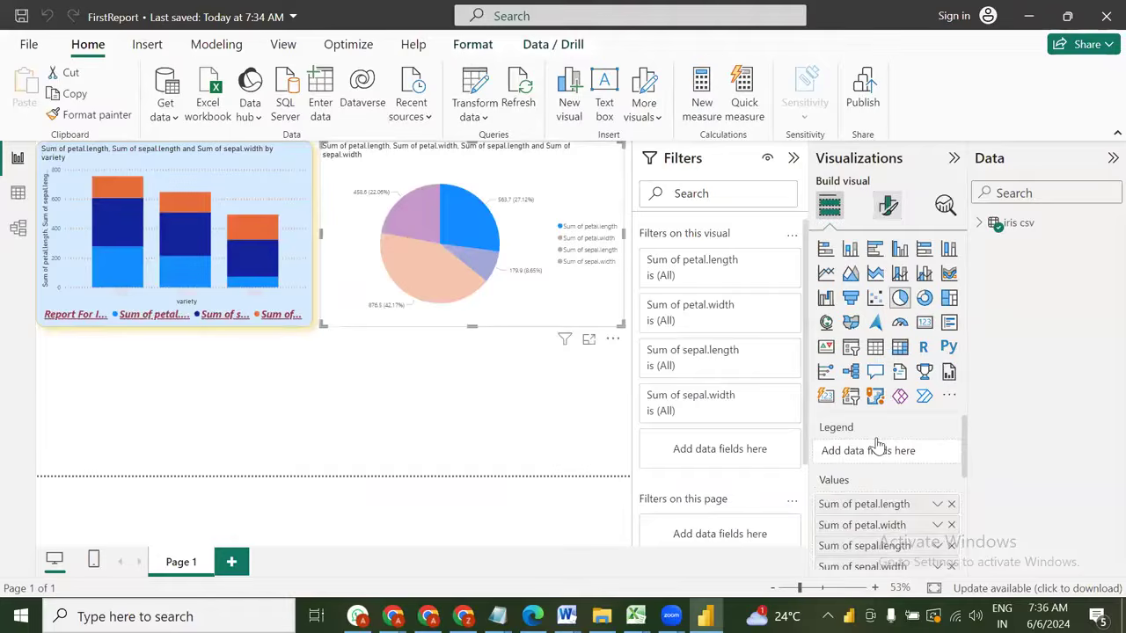
Examine the pie chart's visual formatting options and the tooltip of its petal.width slice
{"action": "left_click", "coordinate": [888, 205]}
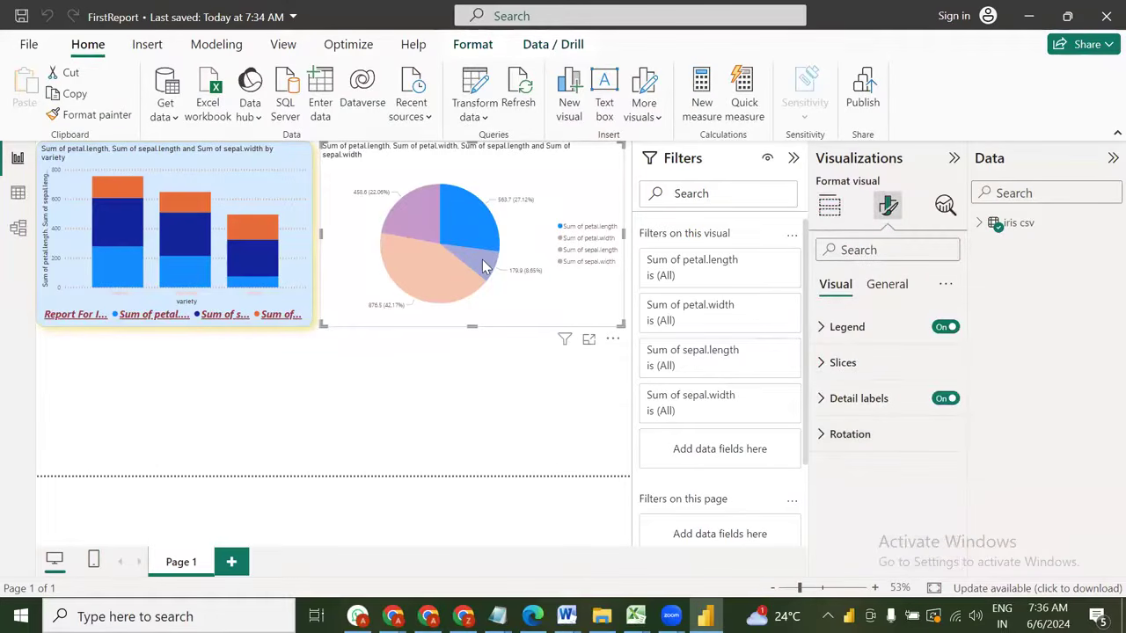
{"action": "mouse_move", "coordinate": [482, 266]}
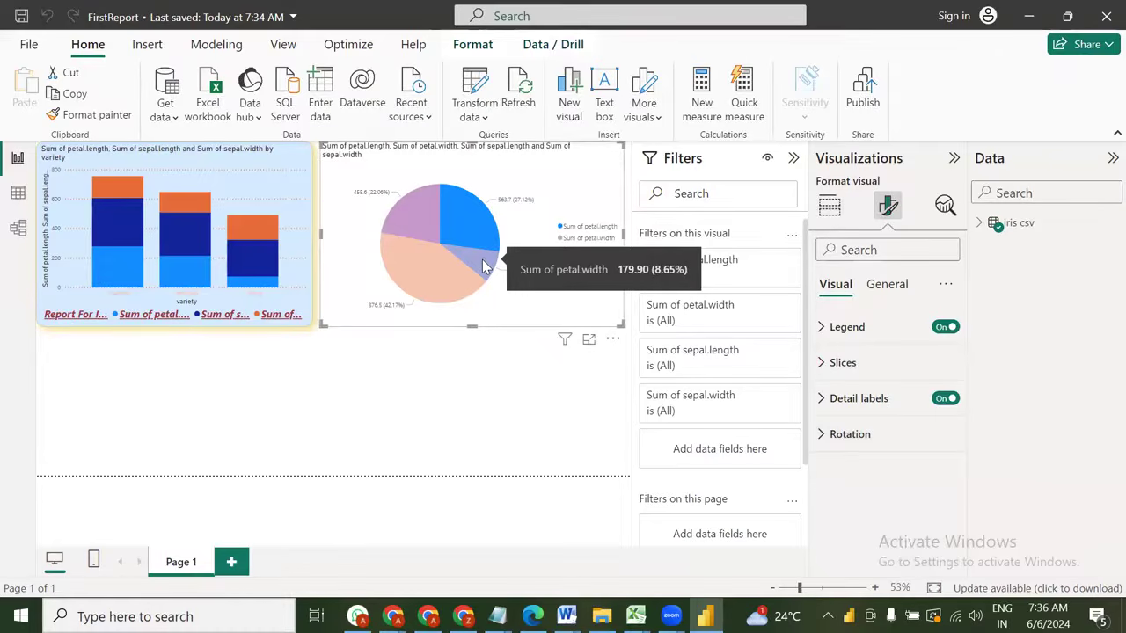
{"action": "left_click", "coordinate": [528, 432]}
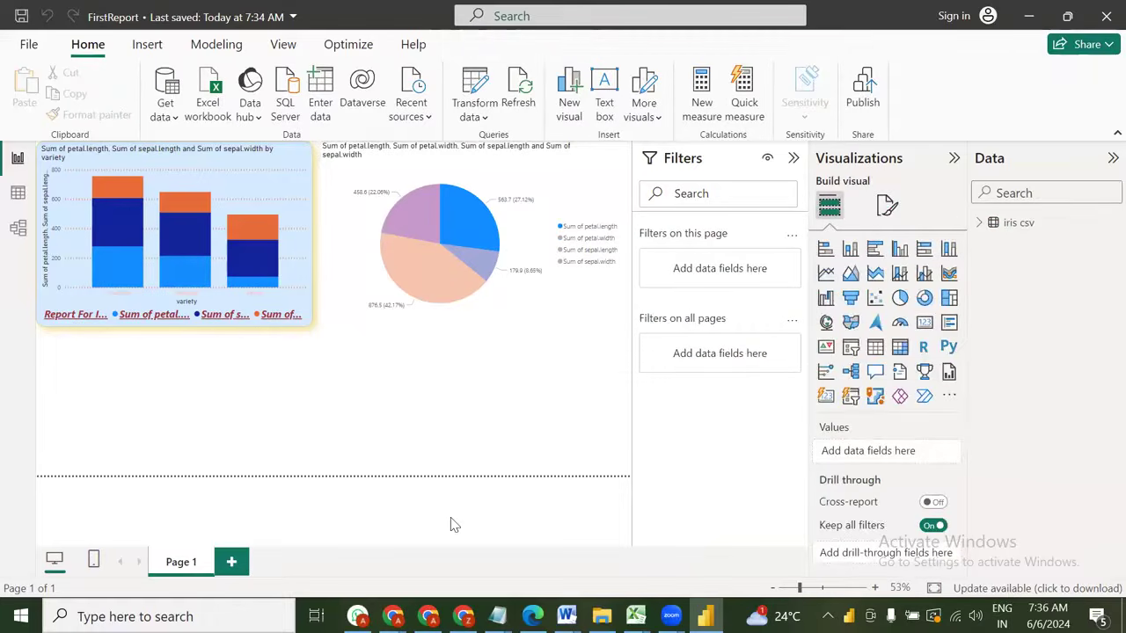
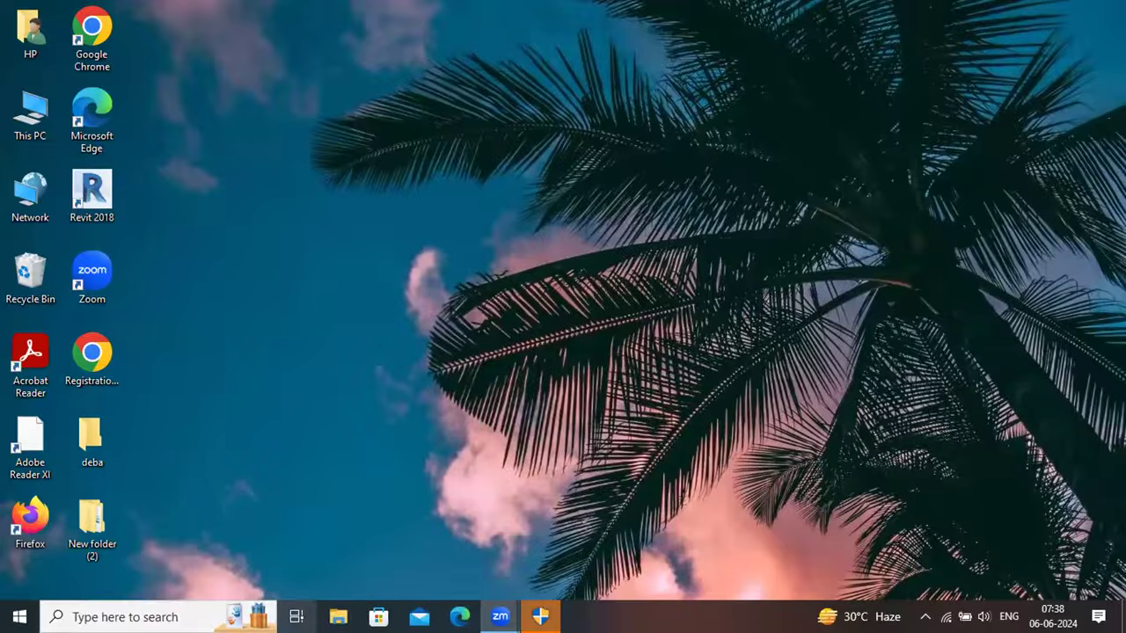
{"action": "mouse_move", "coordinate": [247, 617]}
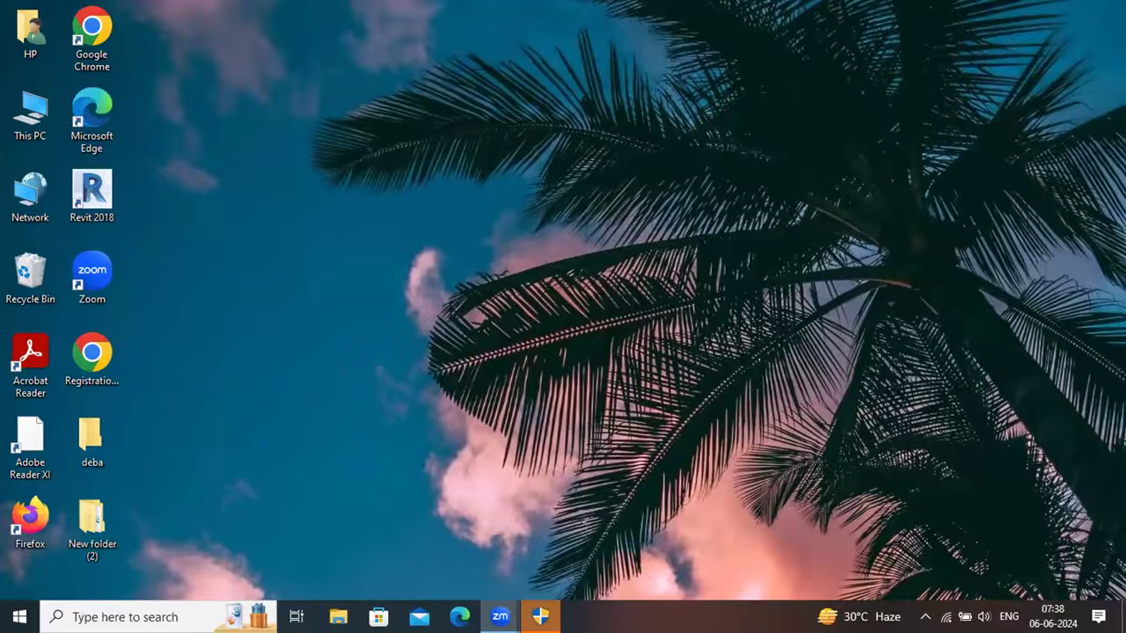
{"action": "key", "text": "super+s"}
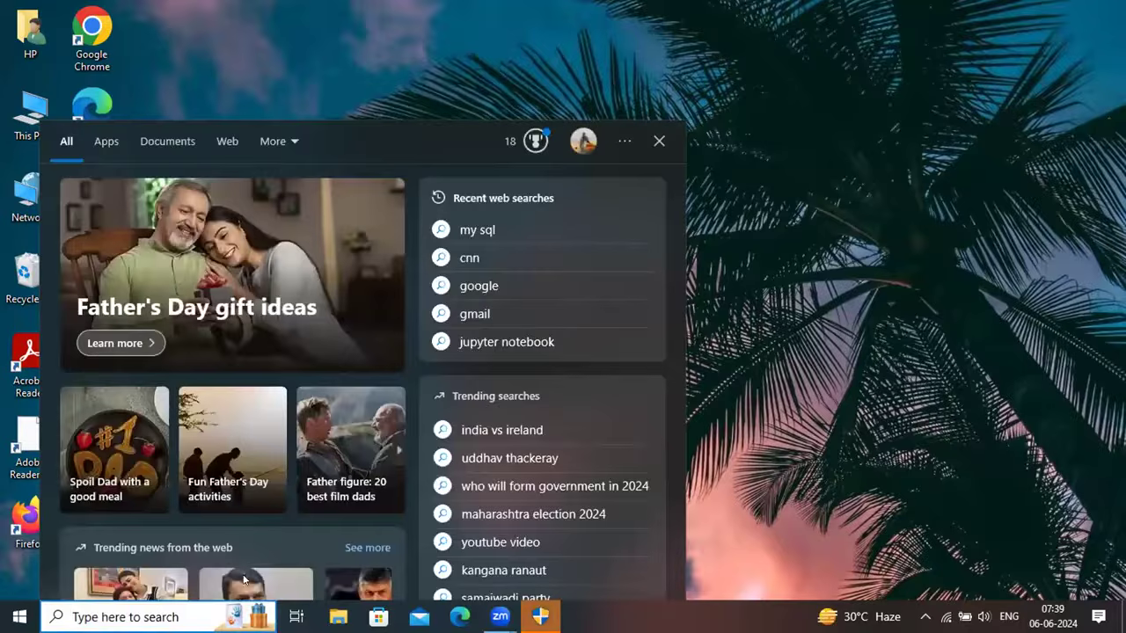
{"action": "left_click", "coordinate": [994, 313]}
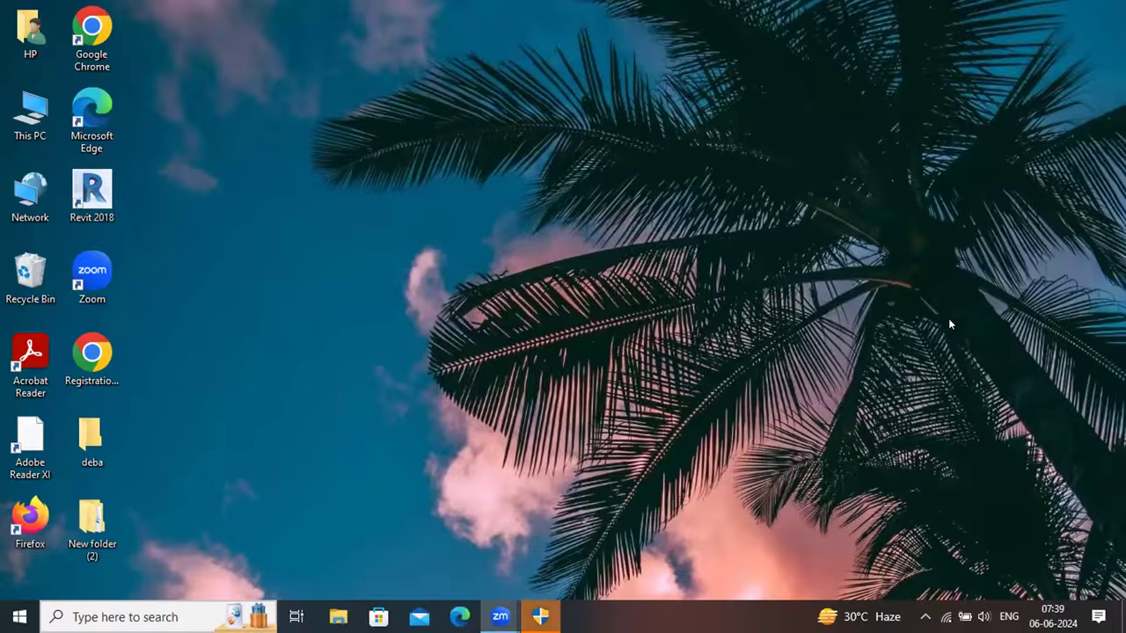
{"action": "double_click", "coordinate": [103, 42]}
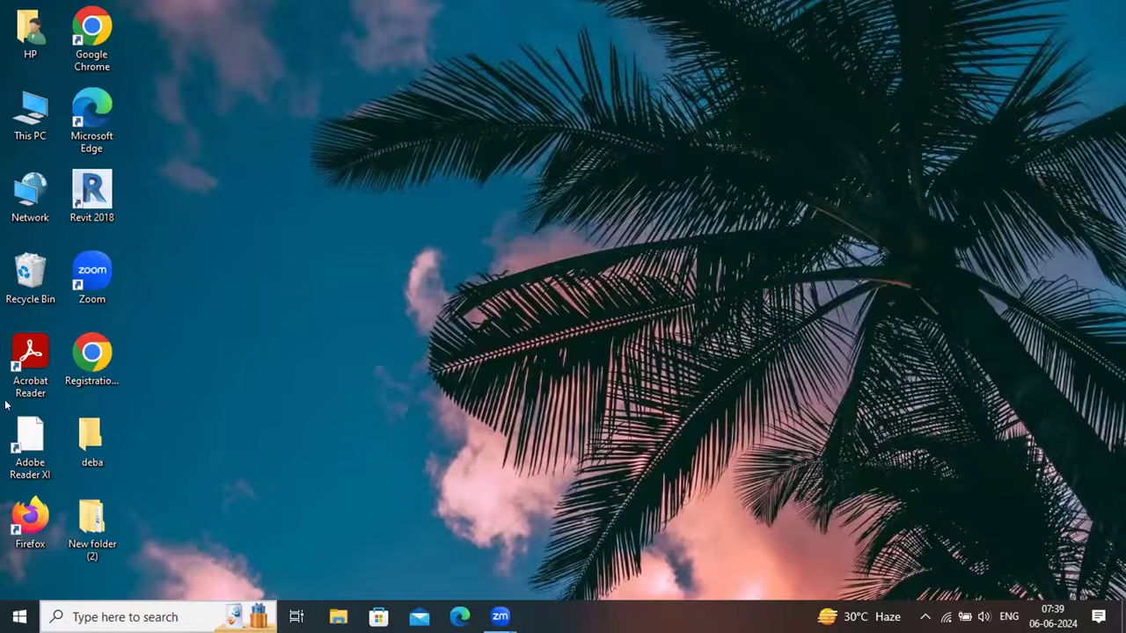
{"action": "left_click", "coordinate": [33, 124]}
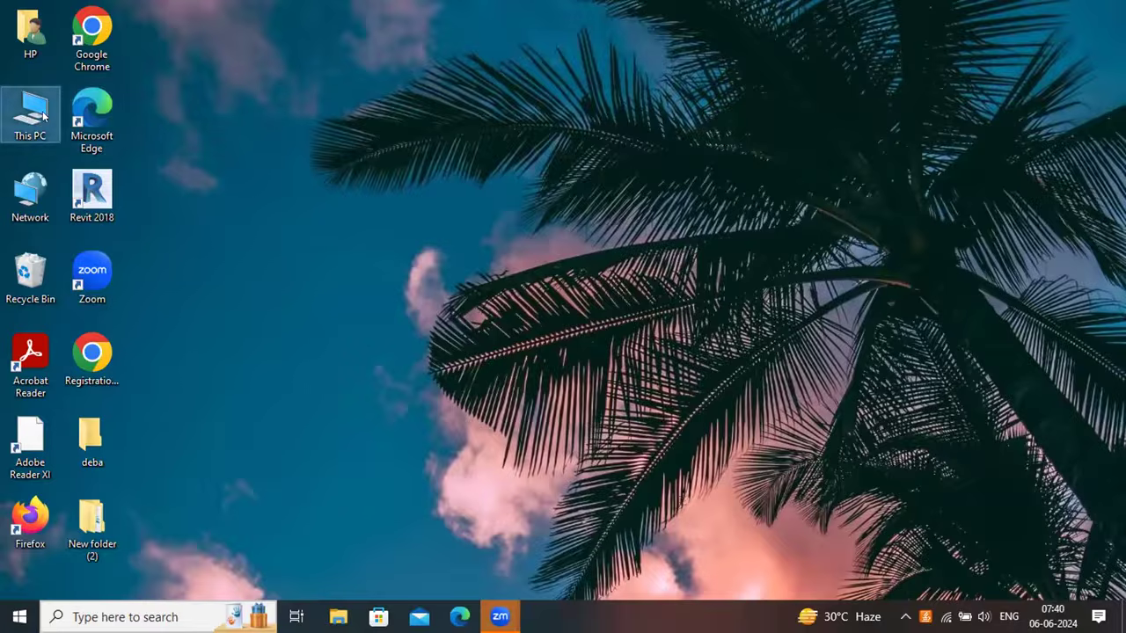
{"action": "left_click", "coordinate": [126, 164]}
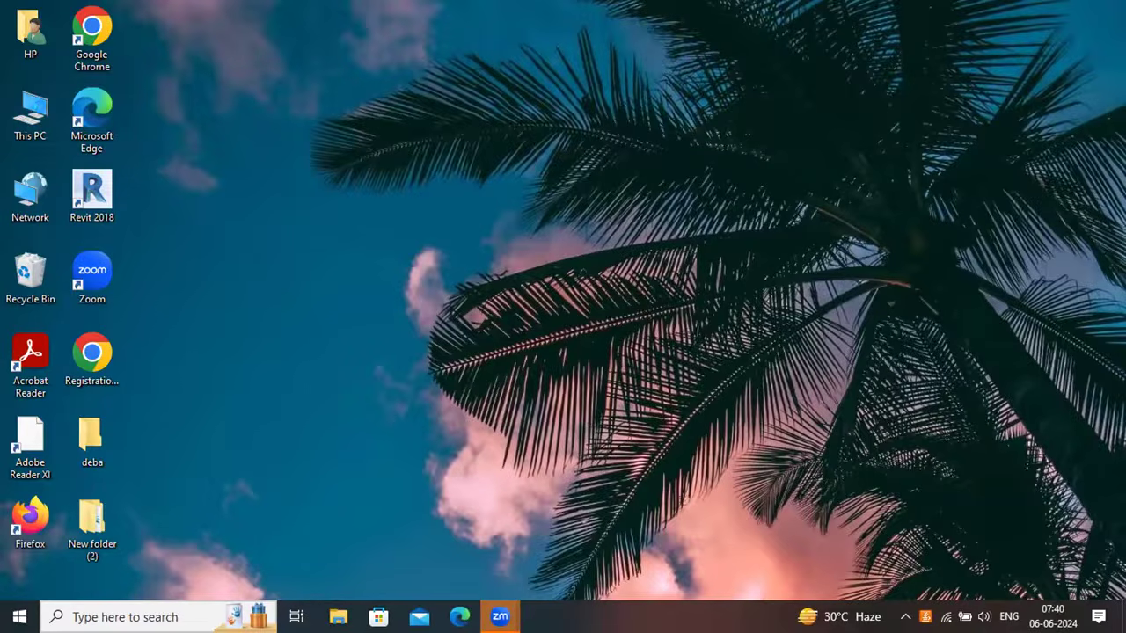
Open File Explorer and browse to the Downloads folder
{"action": "key", "text": "super+e"}
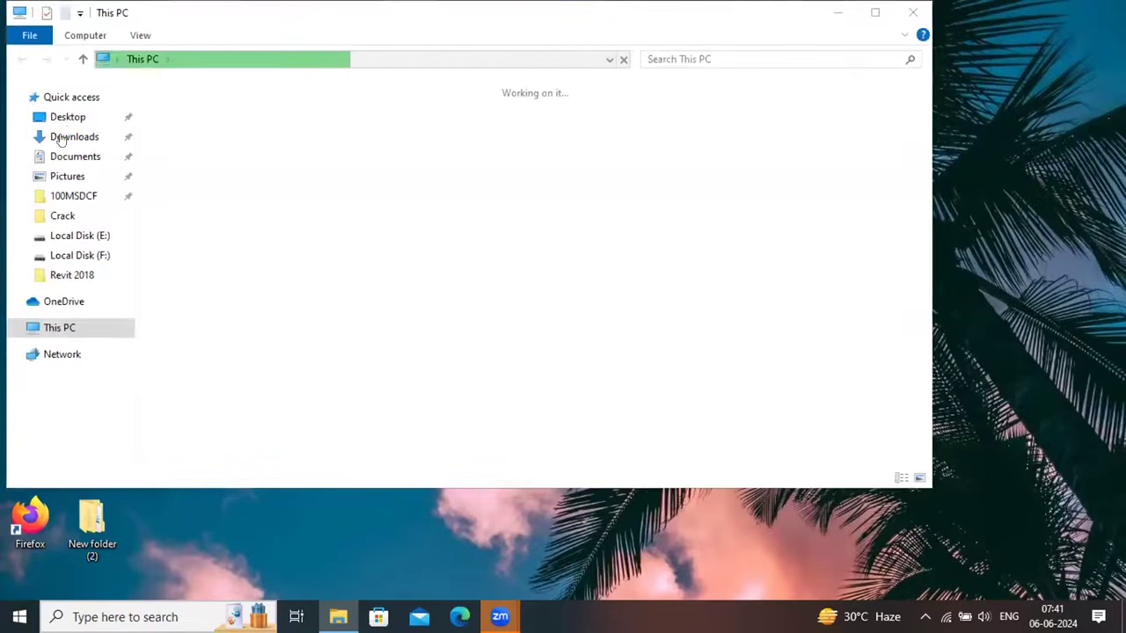
{"action": "left_click", "coordinate": [59, 138]}
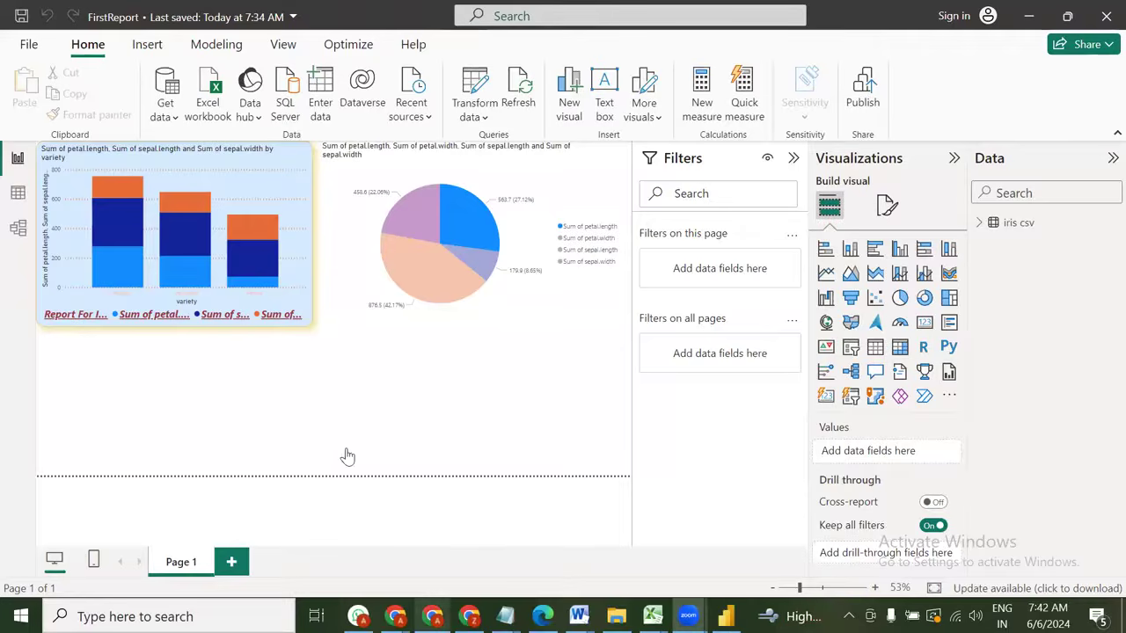
Switch to Chrome, search Google for powerbi and open Microsoft's "Power BI - Data Visualization" page
{"action": "key", "text": "alt+Tab"}
{"action": "left_click", "coordinate": [467, 343]}
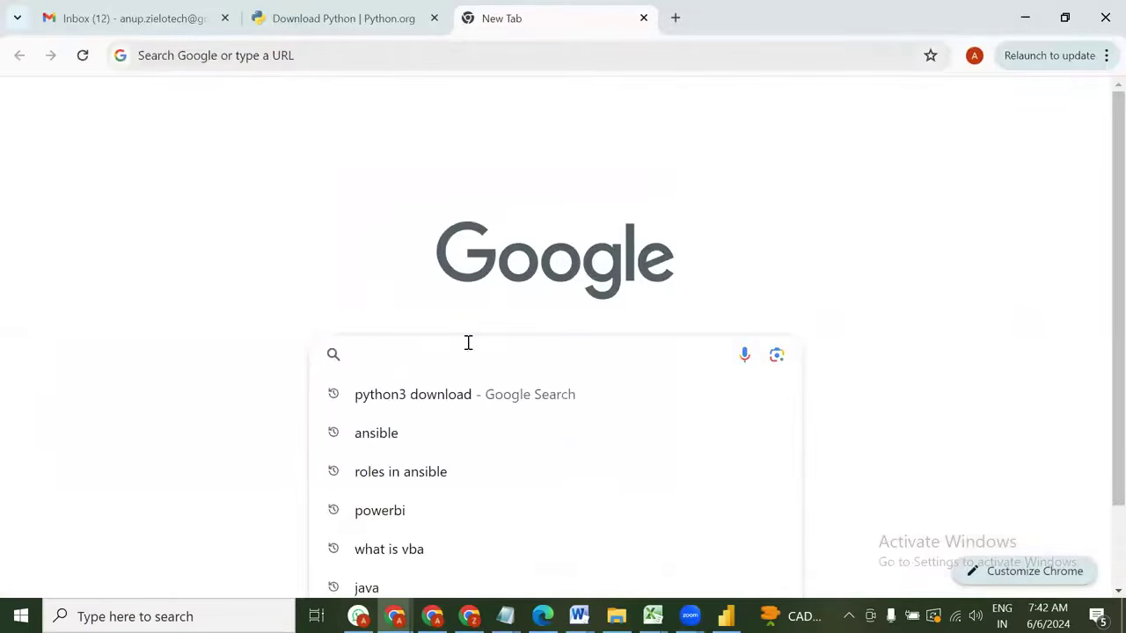
{"action": "type", "text": "power"}
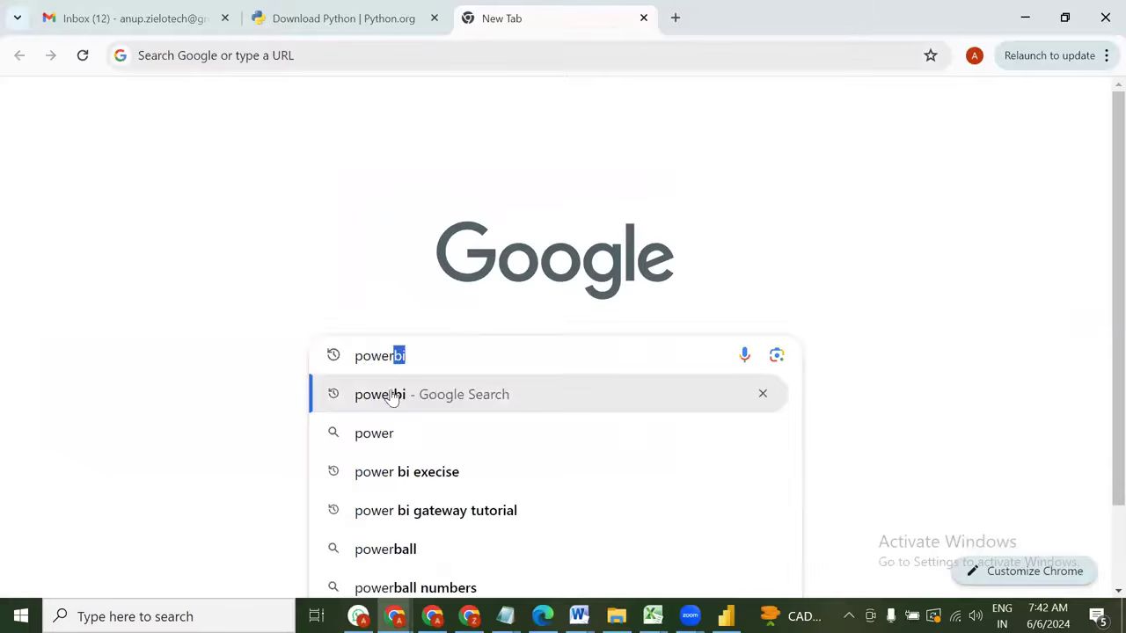
{"action": "left_click", "coordinate": [391, 396]}
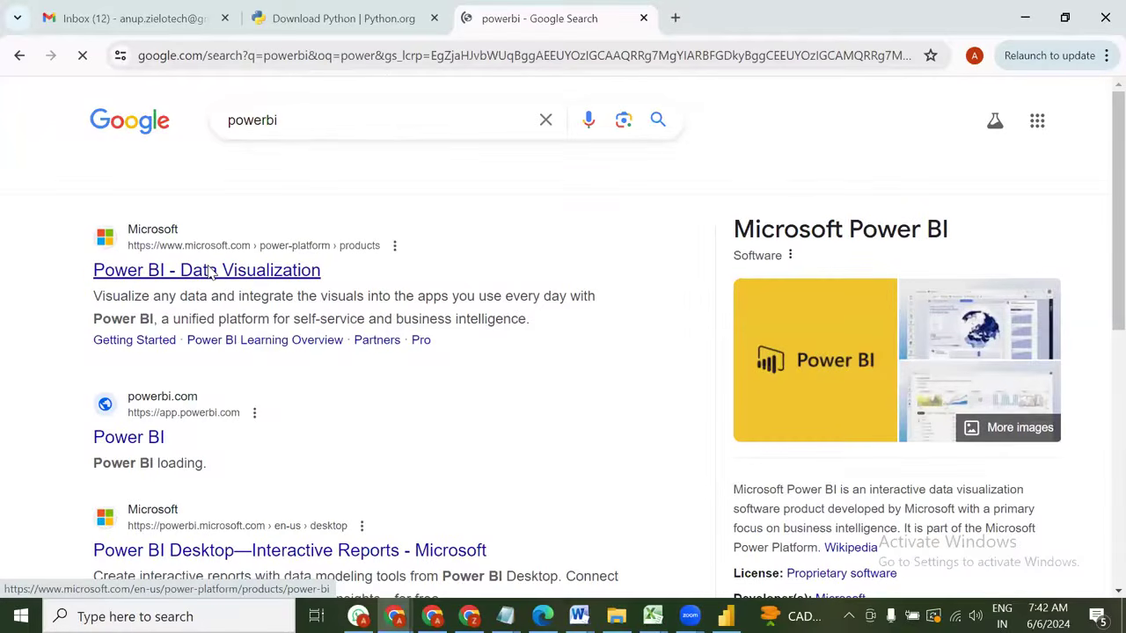
{"action": "left_click", "coordinate": [211, 271]}
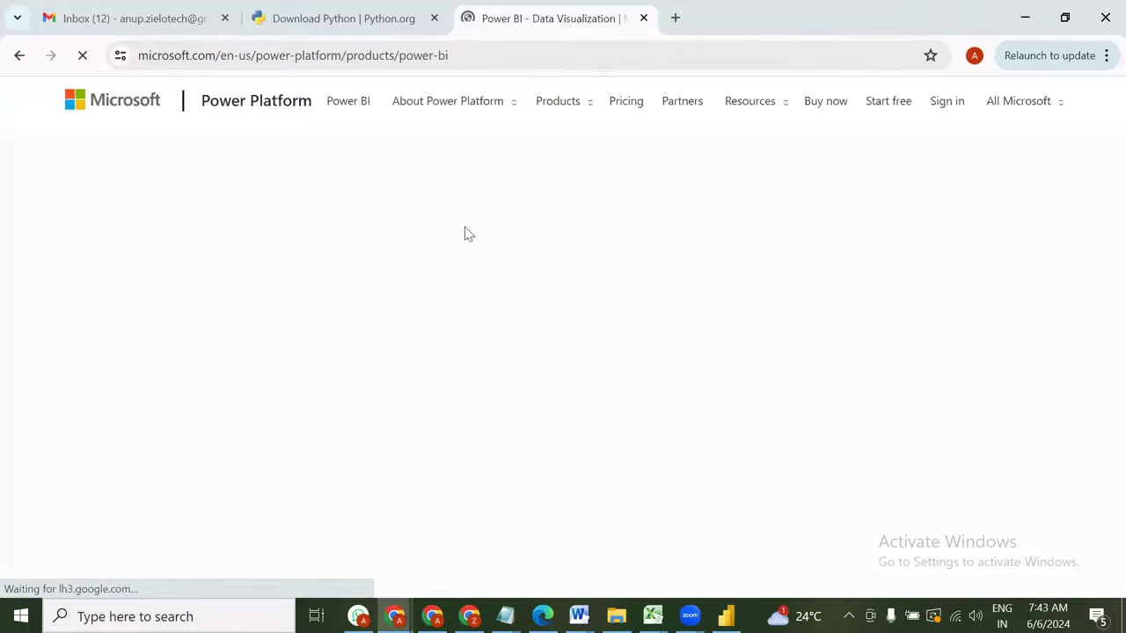
{"action": "scroll", "coordinate": [467, 233], "scroll_direction": "down", "scroll_amount": 3}
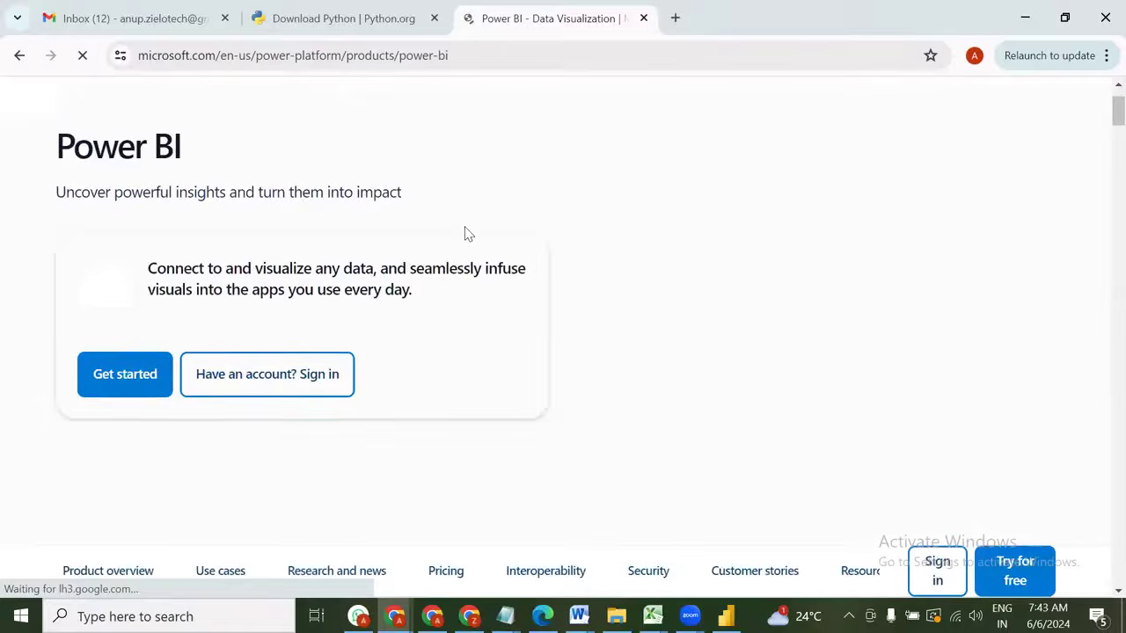
Skim the Power BI product page, search Google for "power bi download" and open the "Downloads | Microsoft Power BI" page
{"action": "scroll", "coordinate": [468, 234], "scroll_direction": "down", "scroll_amount": 3}
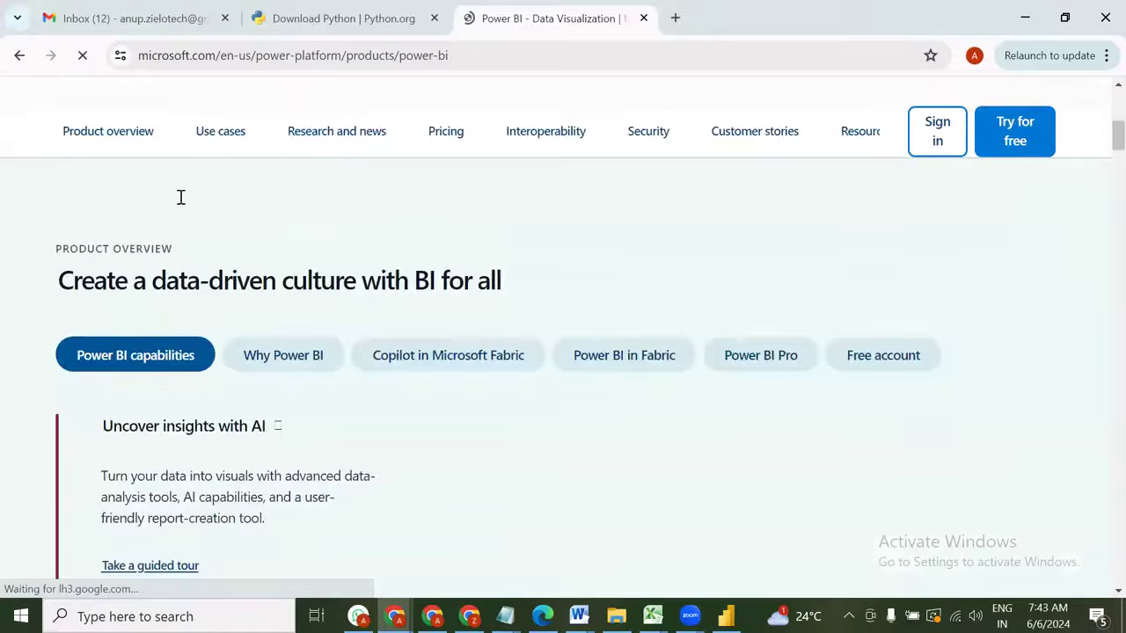
{"action": "scroll", "coordinate": [180, 197], "scroll_direction": "up", "scroll_amount": 3}
{"action": "scroll", "coordinate": [370, 128], "scroll_direction": "up", "scroll_amount": 3}
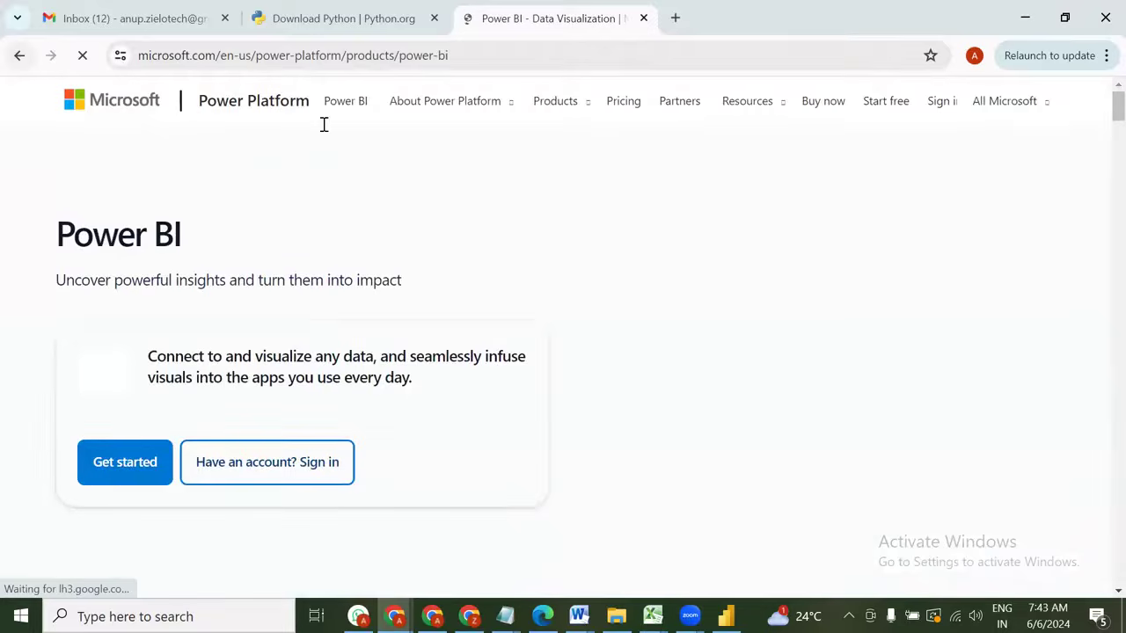
{"action": "key", "text": "alt+Left"}
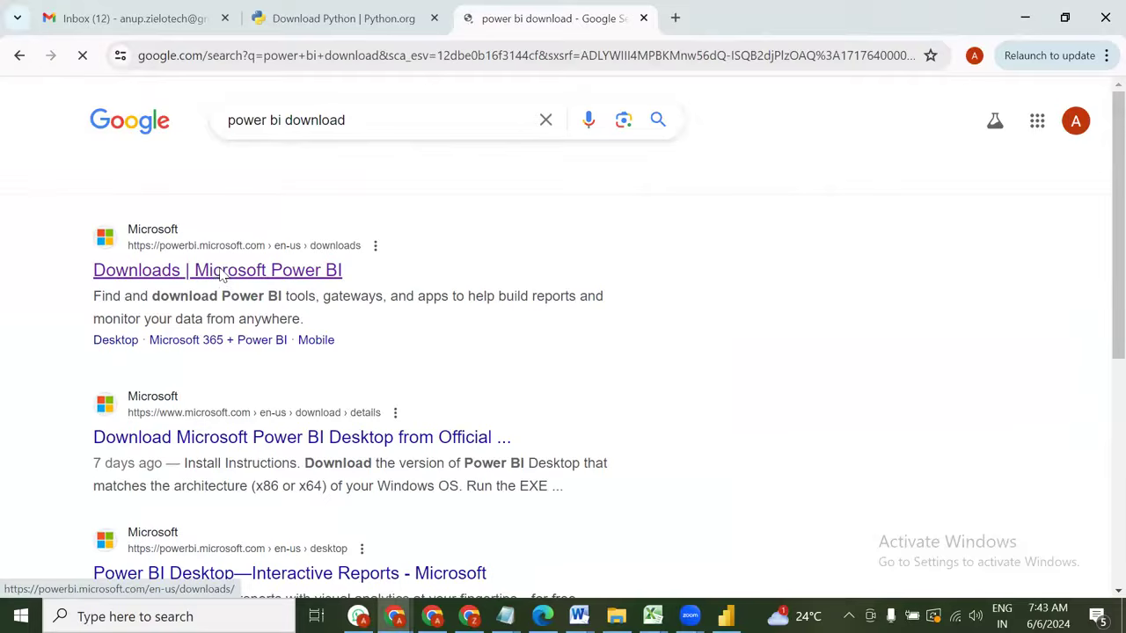
{"action": "left_click", "coordinate": [221, 276]}
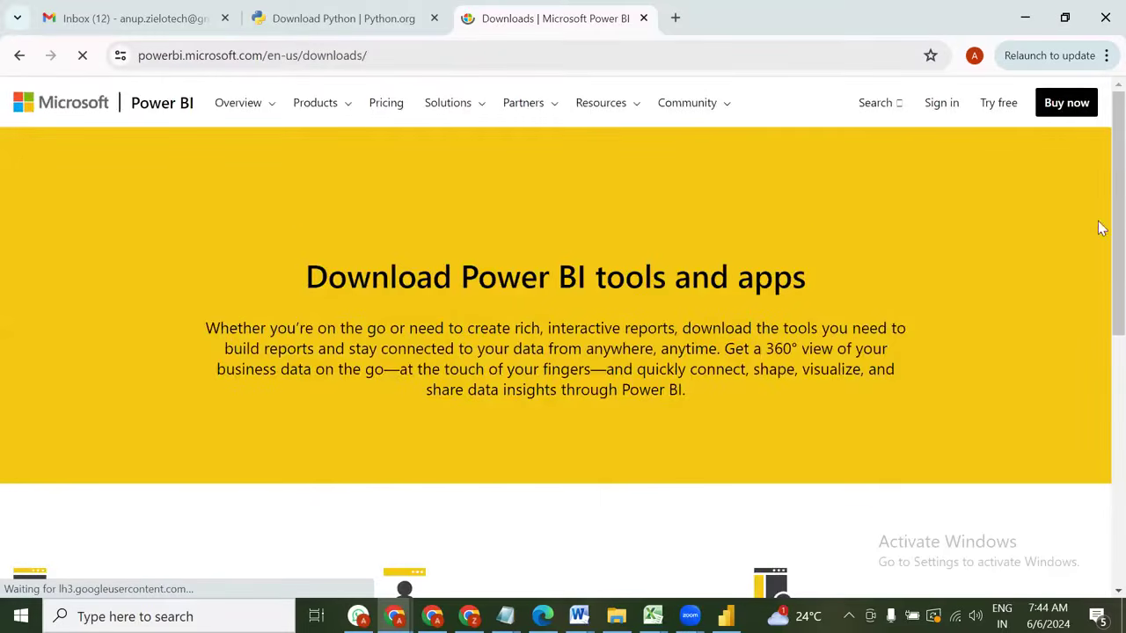
Review the tools on the Power BI downloads page and open the advanced download options for Microsoft Power BI Desktop
{"action": "scroll", "coordinate": [464, 296], "scroll_direction": "down", "scroll_amount": 5}
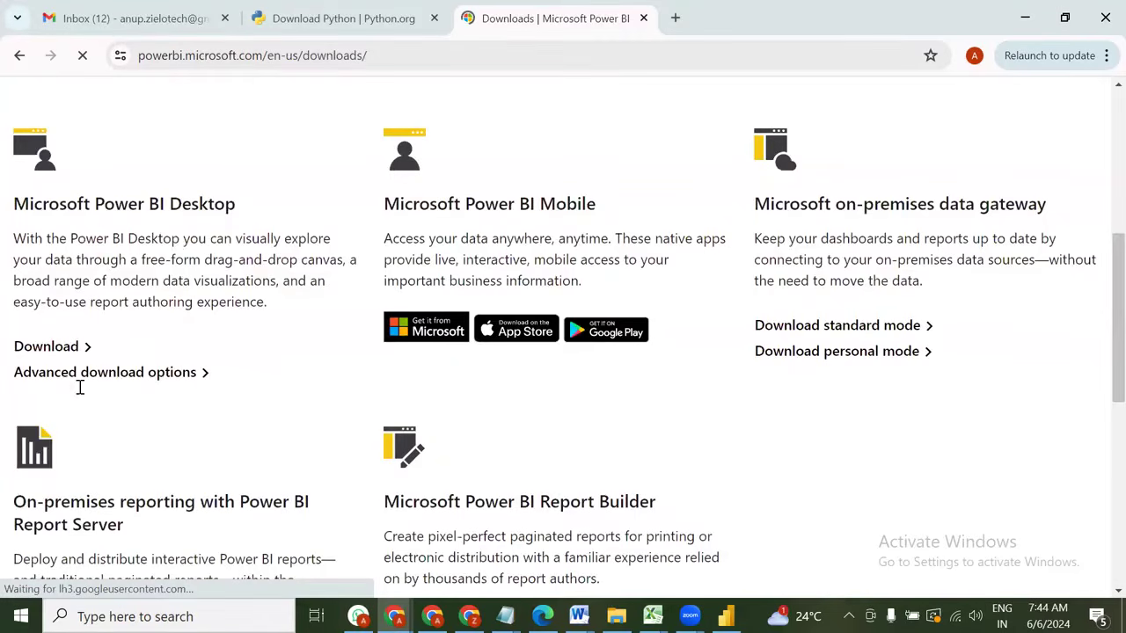
{"action": "scroll", "coordinate": [125, 322], "scroll_direction": "down", "scroll_amount": 2}
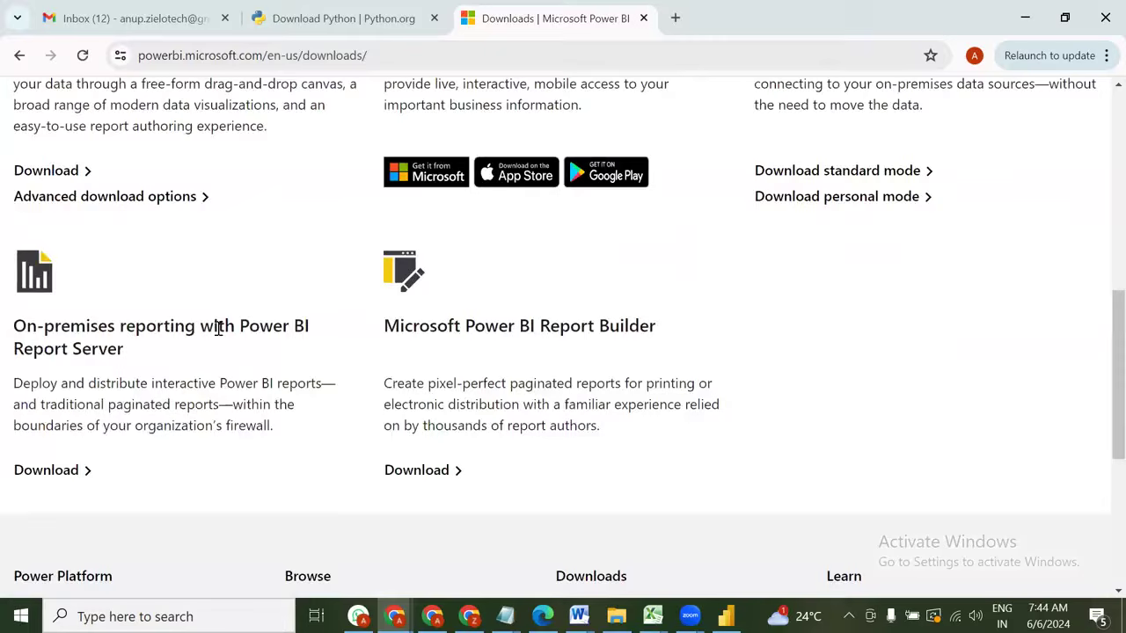
{"action": "scroll", "coordinate": [68, 360], "scroll_direction": "down", "scroll_amount": 1}
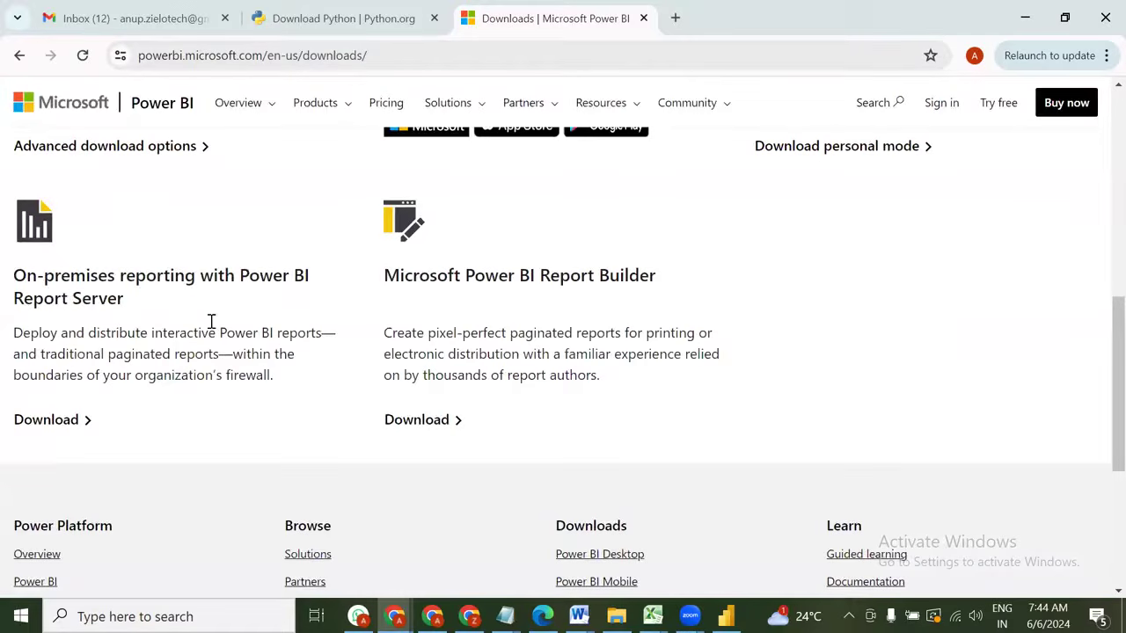
{"action": "scroll", "coordinate": [154, 415], "scroll_direction": "up", "scroll_amount": 4}
{"action": "left_click", "coordinate": [154, 415]}
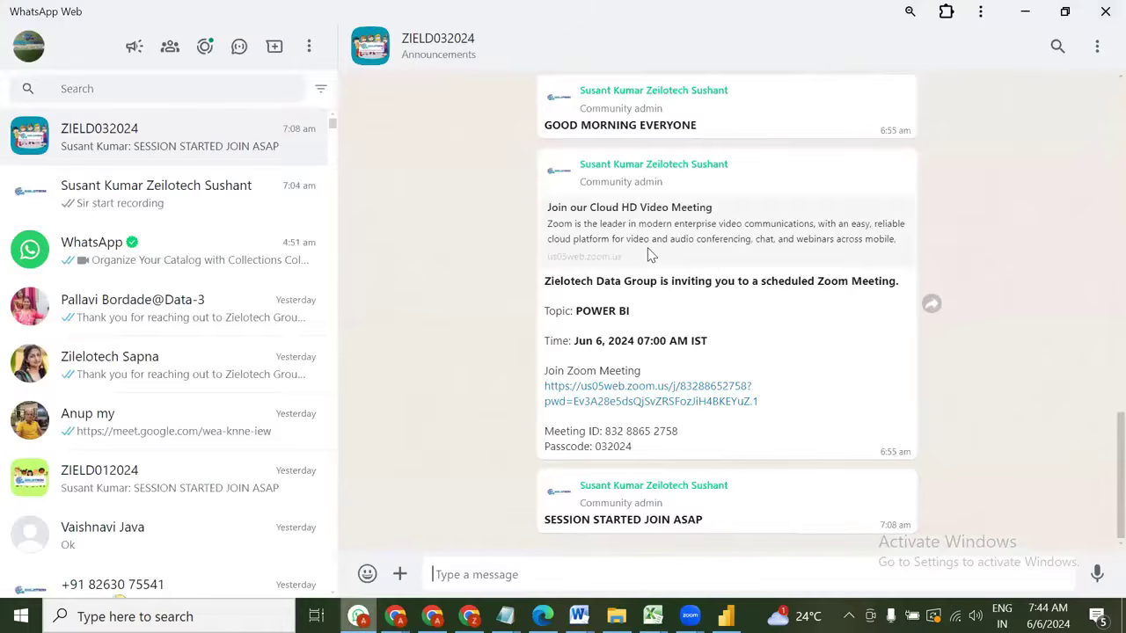
Look through two chats in WhatsApp Web, return to Chrome and view the Microsoft Power BI Desktop download details
{"action": "key", "text": "ctrl+Tab"}
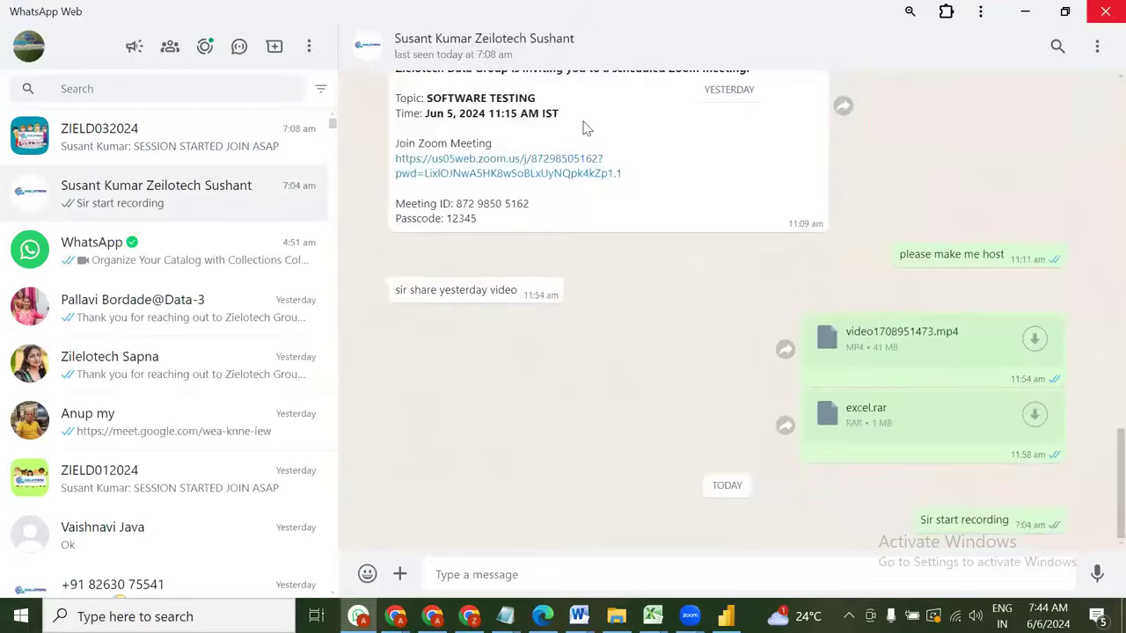
{"action": "key", "text": "alt+Tab"}
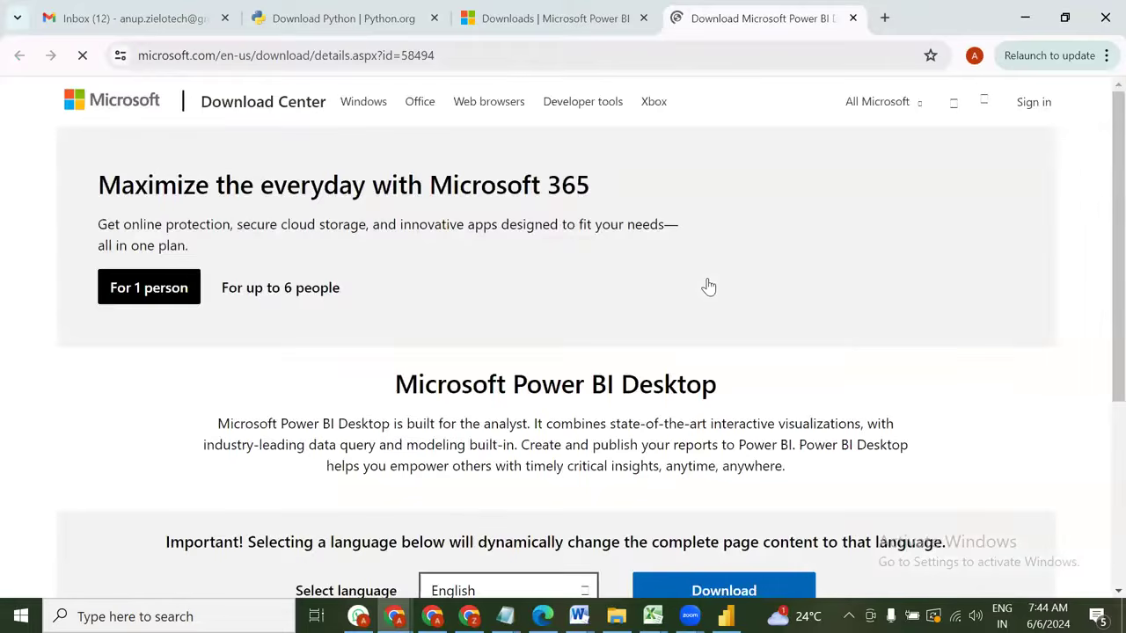
{"action": "scroll", "coordinate": [709, 288], "scroll_direction": "down", "scroll_amount": 3}
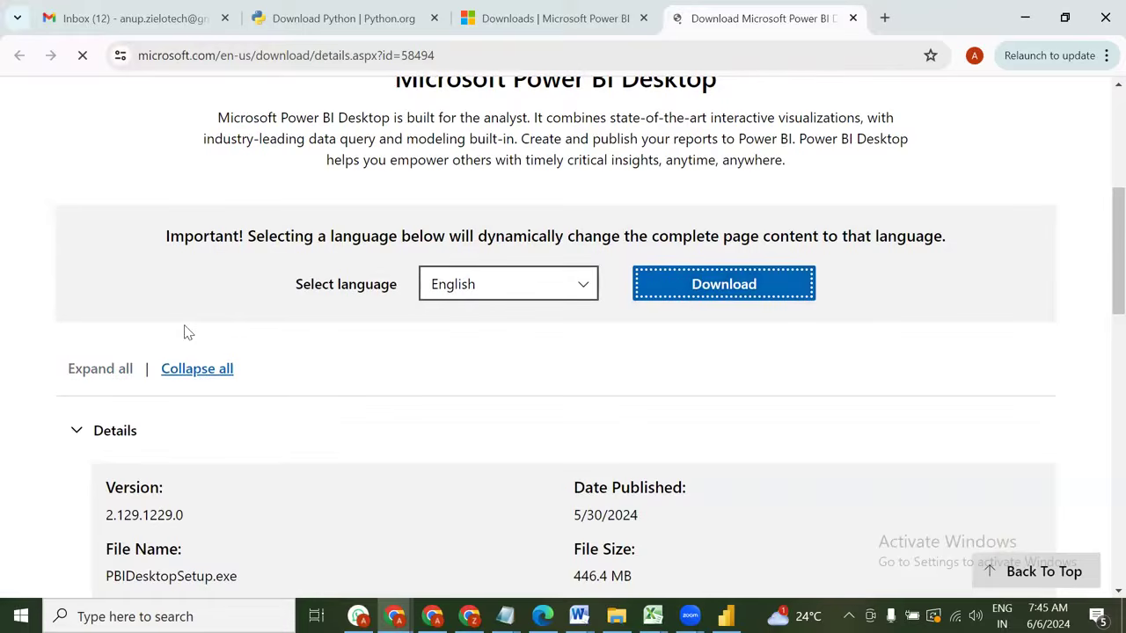
Switch to File Explorer and look through the Downloads folder for the Power BI Desktop setup file
{"action": "key", "text": "alt+Tab"}
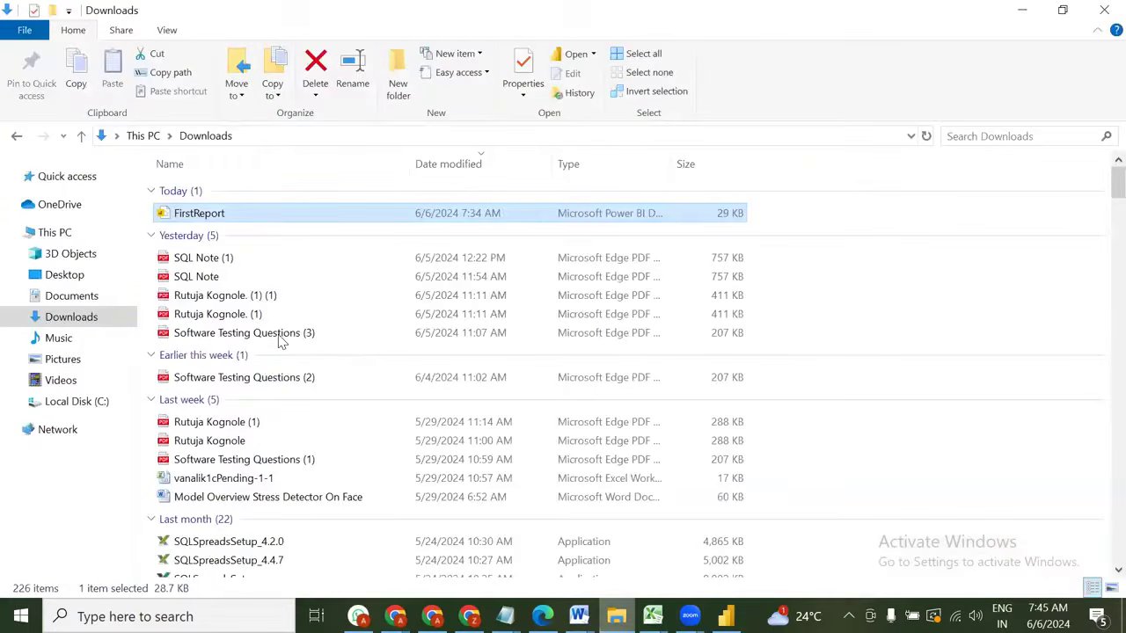
{"action": "scroll", "coordinate": [280, 342], "scroll_direction": "down", "scroll_amount": 12}
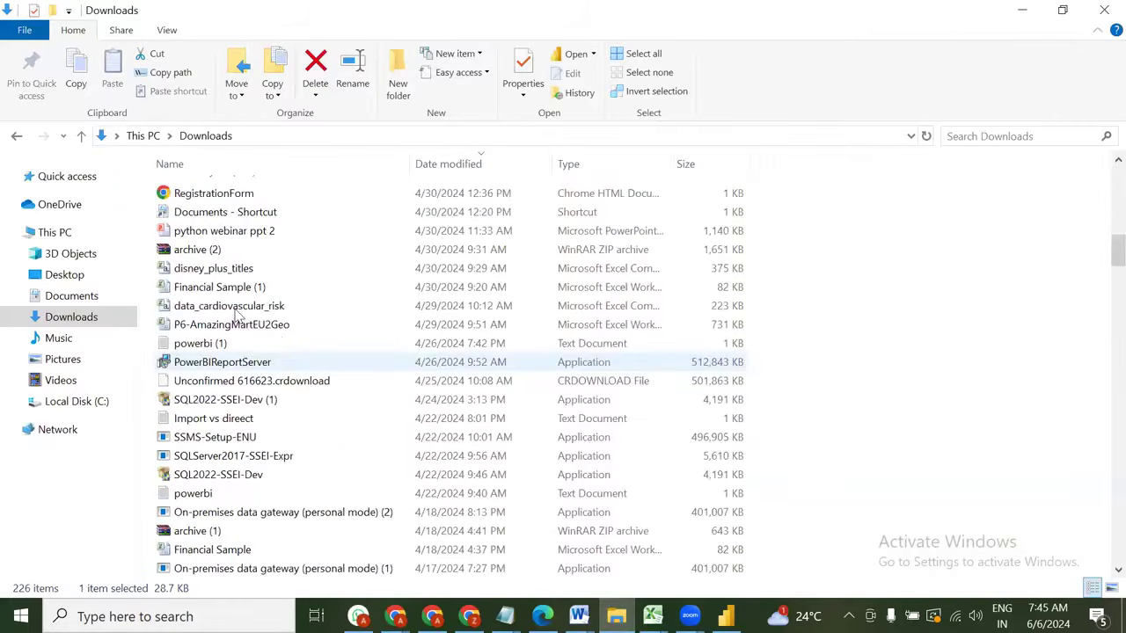
{"action": "scroll", "coordinate": [237, 317], "scroll_direction": "down", "scroll_amount": 1}
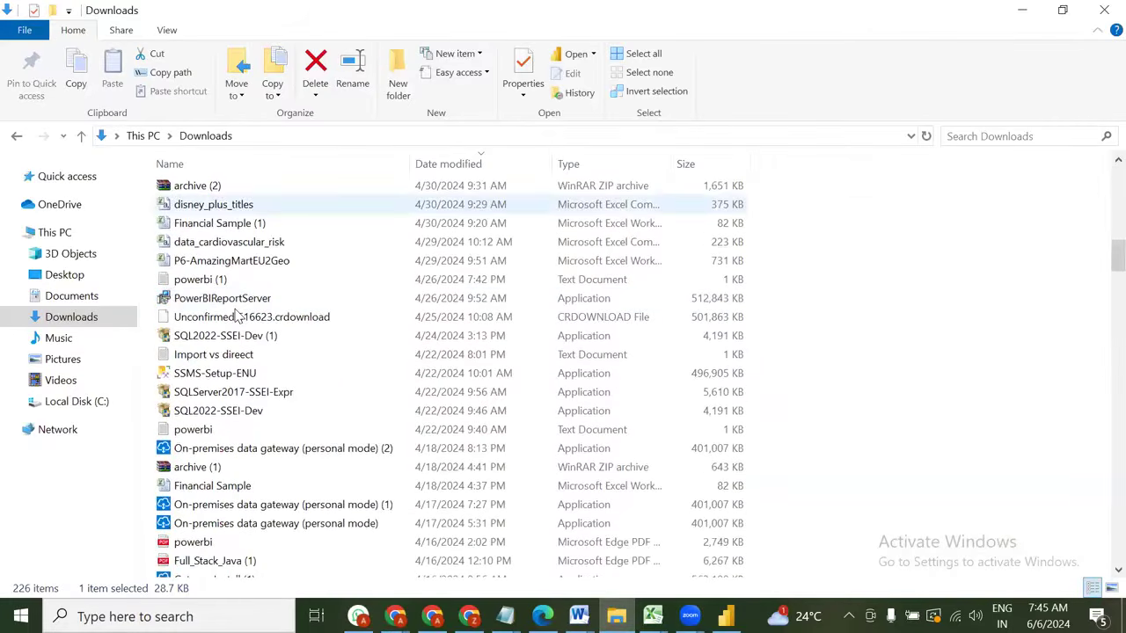
{"action": "scroll", "coordinate": [238, 317], "scroll_direction": "down", "scroll_amount": 10}
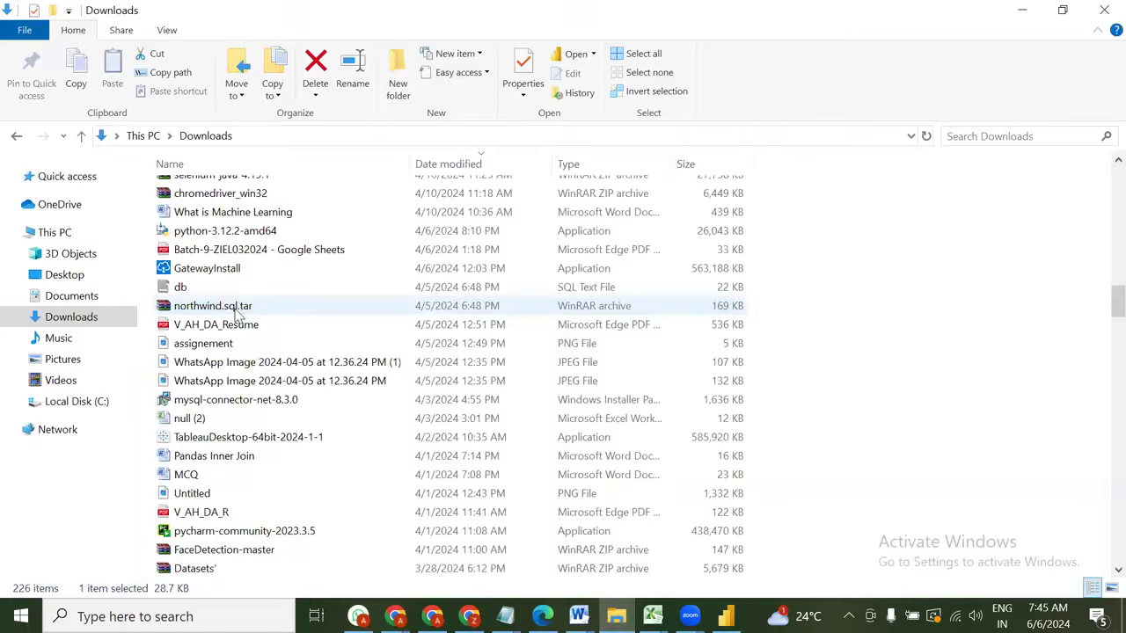
{"action": "scroll", "coordinate": [237, 317], "scroll_direction": "down", "scroll_amount": 10}
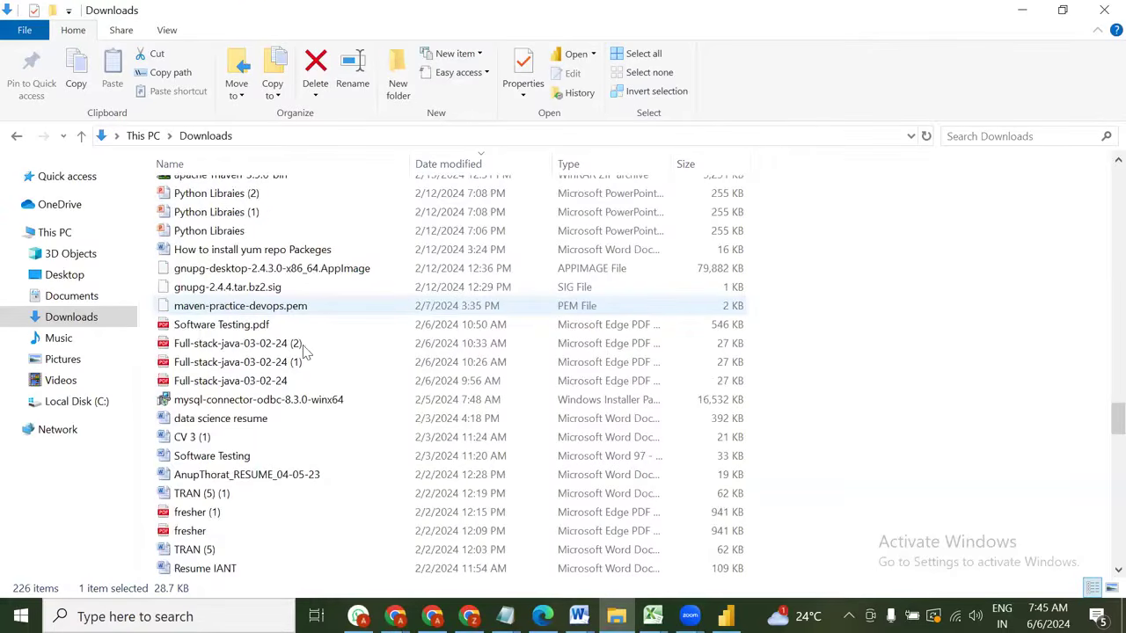
{"action": "scroll", "coordinate": [303, 360], "scroll_direction": "down", "scroll_amount": 10}
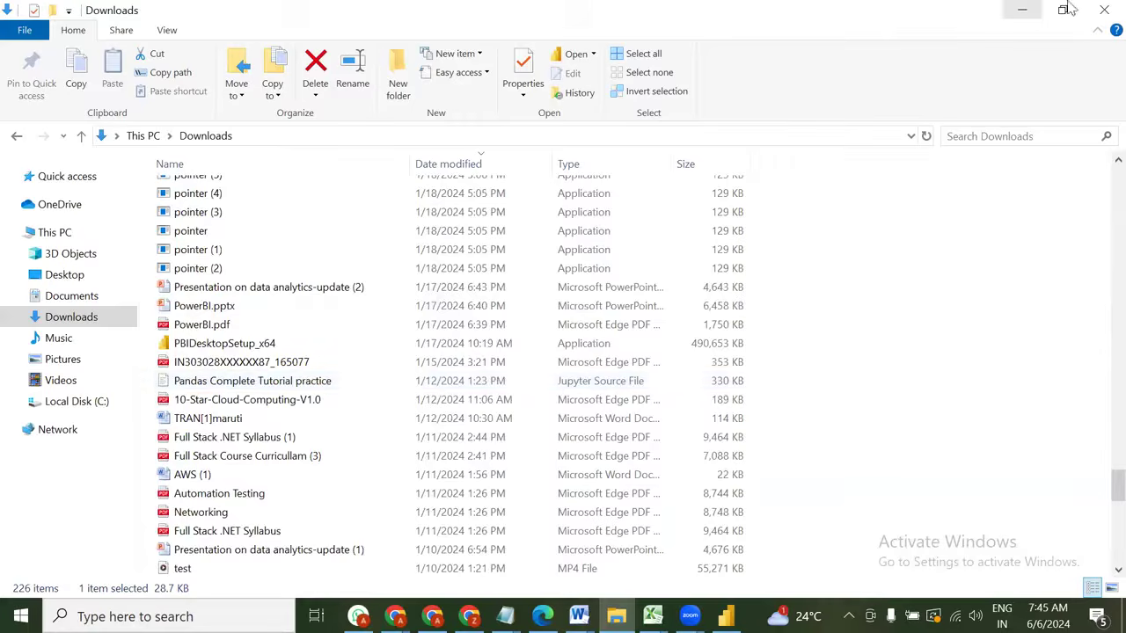
{"action": "left_click", "coordinate": [1021, 11]}
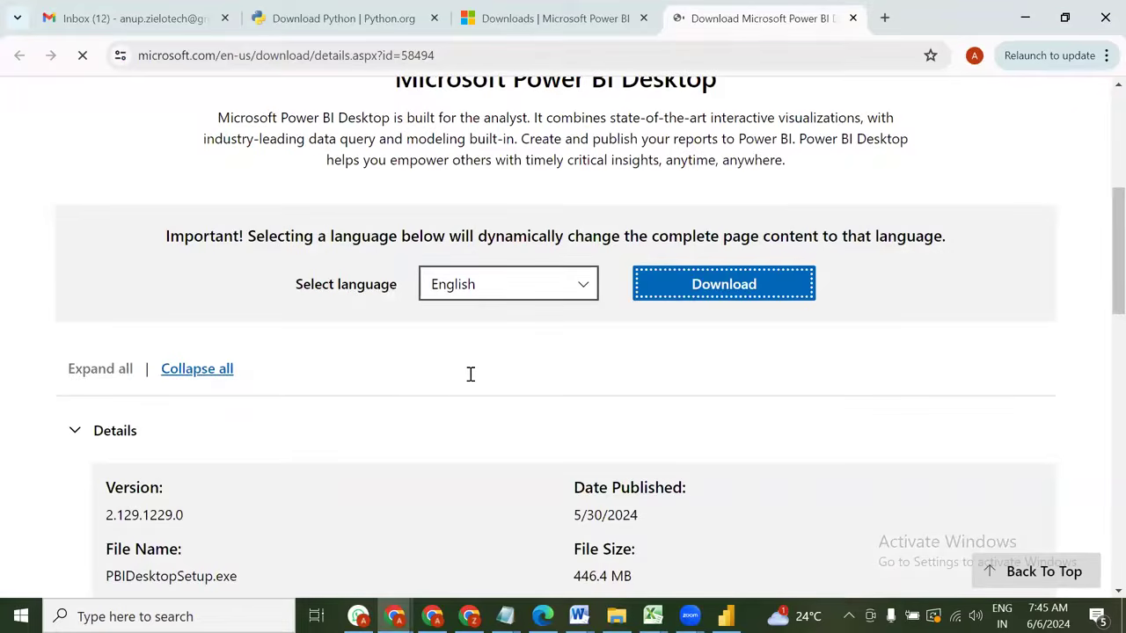
Switch to the PowerBI document in Word and read its sections on downloading, installing and the architecture of Power BI
{"action": "key", "text": "alt+Tab"}
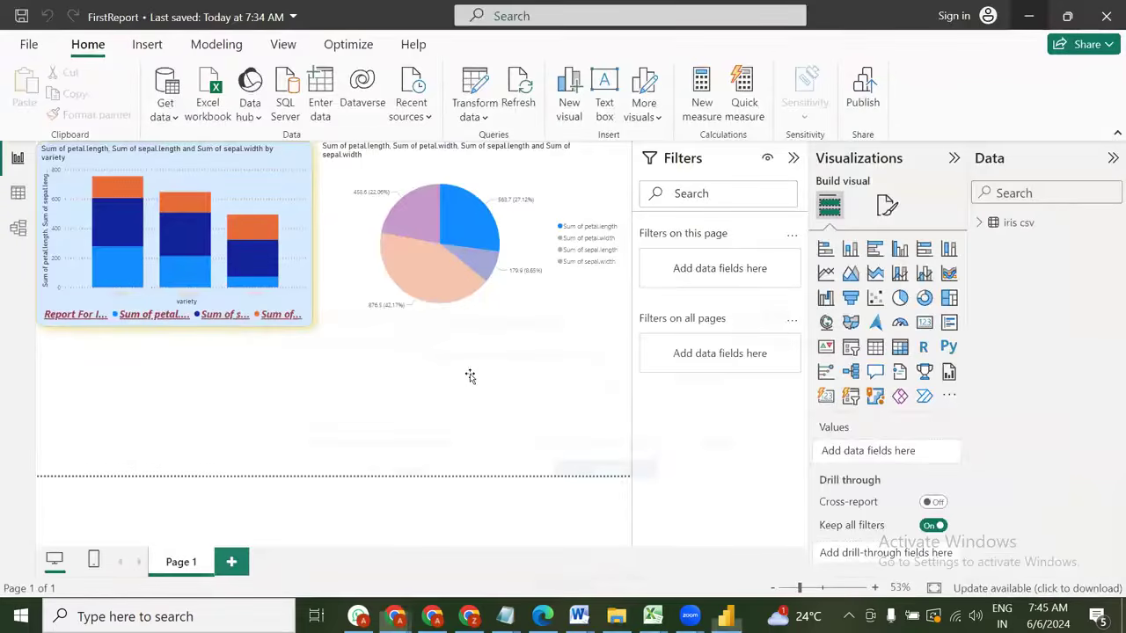
{"action": "key", "text": "alt+Tab"}
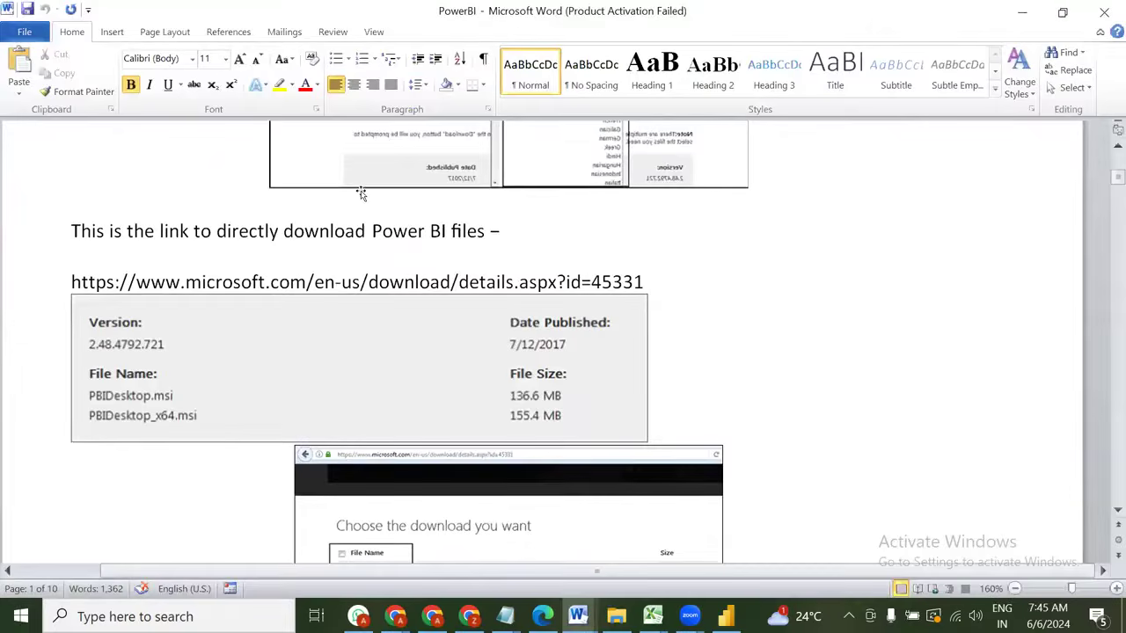
{"action": "scroll", "coordinate": [528, 220], "scroll_direction": "down", "scroll_amount": 3}
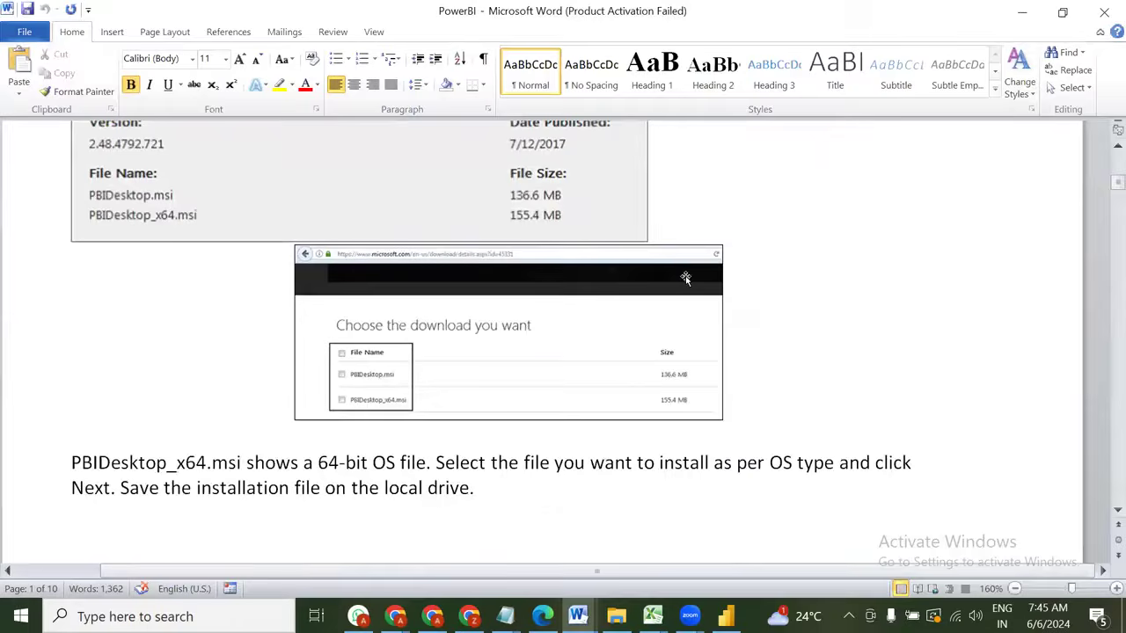
{"action": "scroll", "coordinate": [563, 344], "scroll_direction": "down", "scroll_amount": 6}
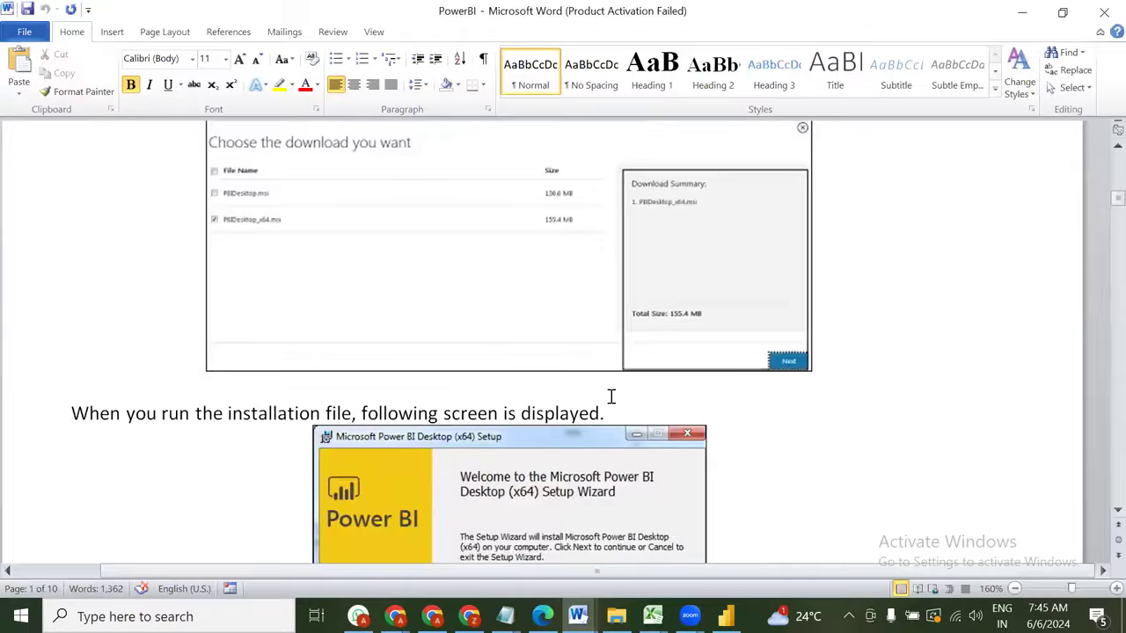
{"action": "scroll", "coordinate": [611, 397], "scroll_direction": "down", "scroll_amount": 10}
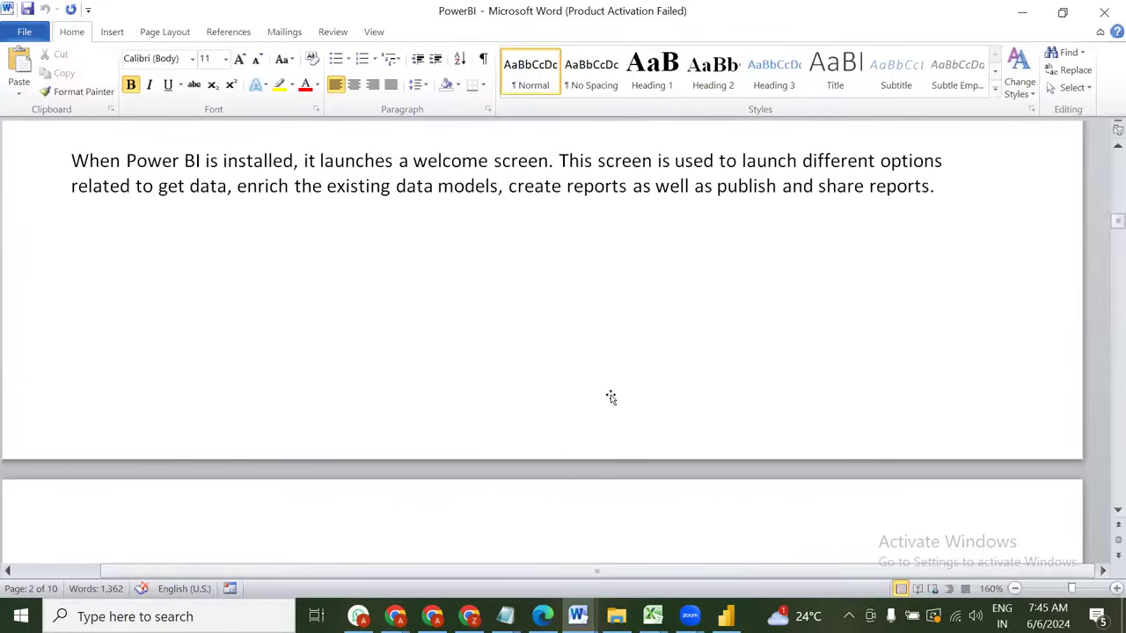
{"action": "scroll", "coordinate": [612, 397], "scroll_direction": "down", "scroll_amount": 5}
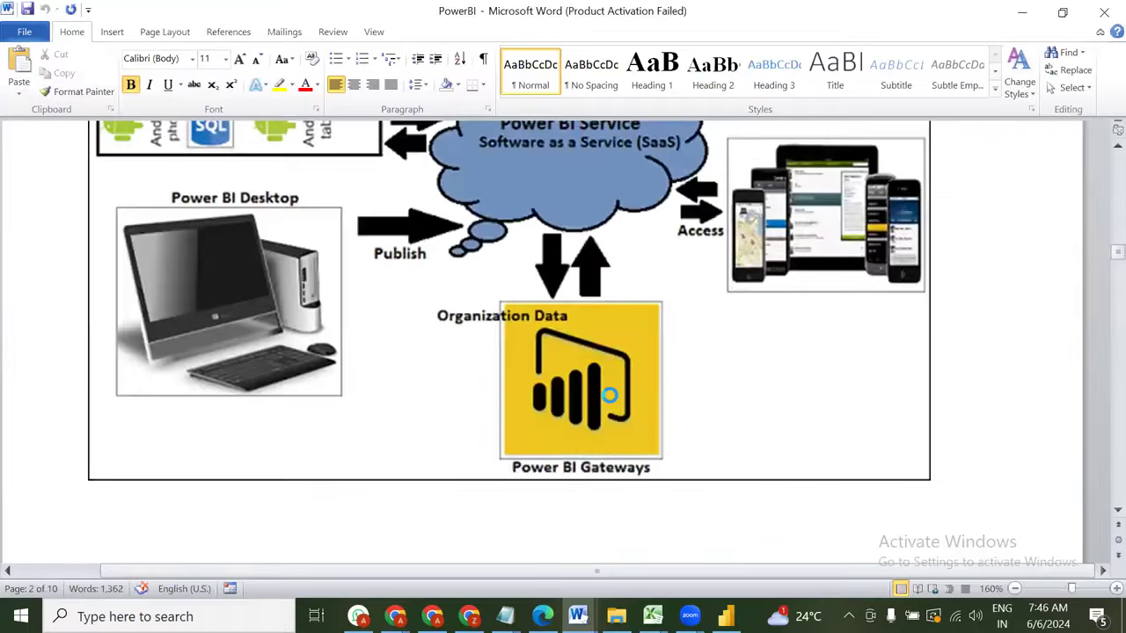
Search Windows for power to locate the Power BI Desktop app, and dismiss the search
{"action": "key", "text": "super"}
{"action": "type", "text": "power"}
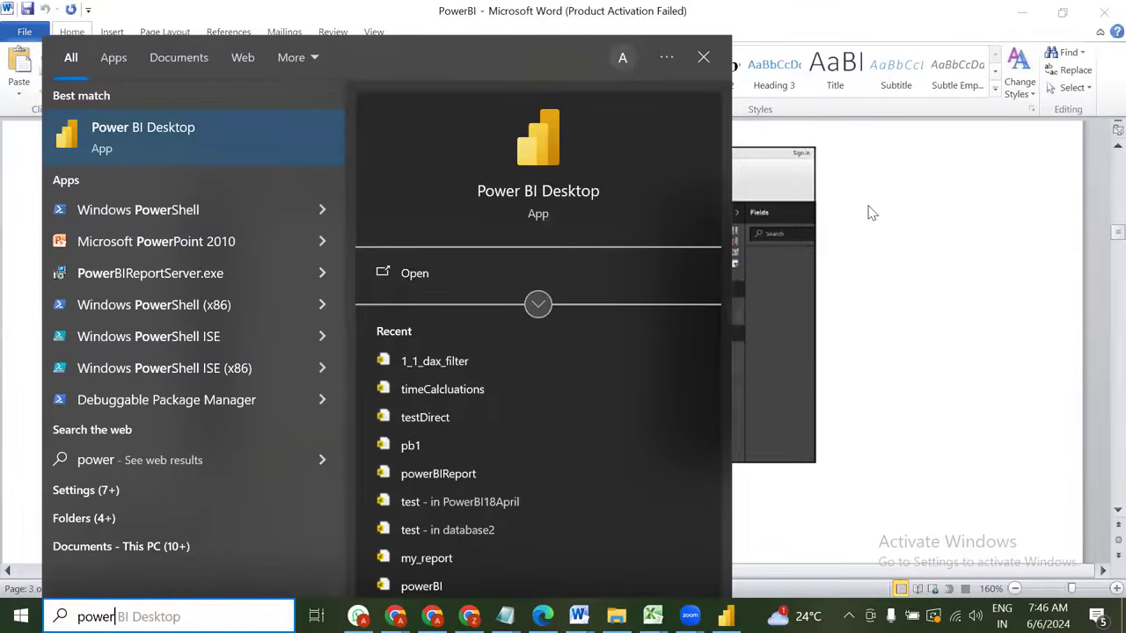
{"action": "left_click", "coordinate": [1005, 8]}
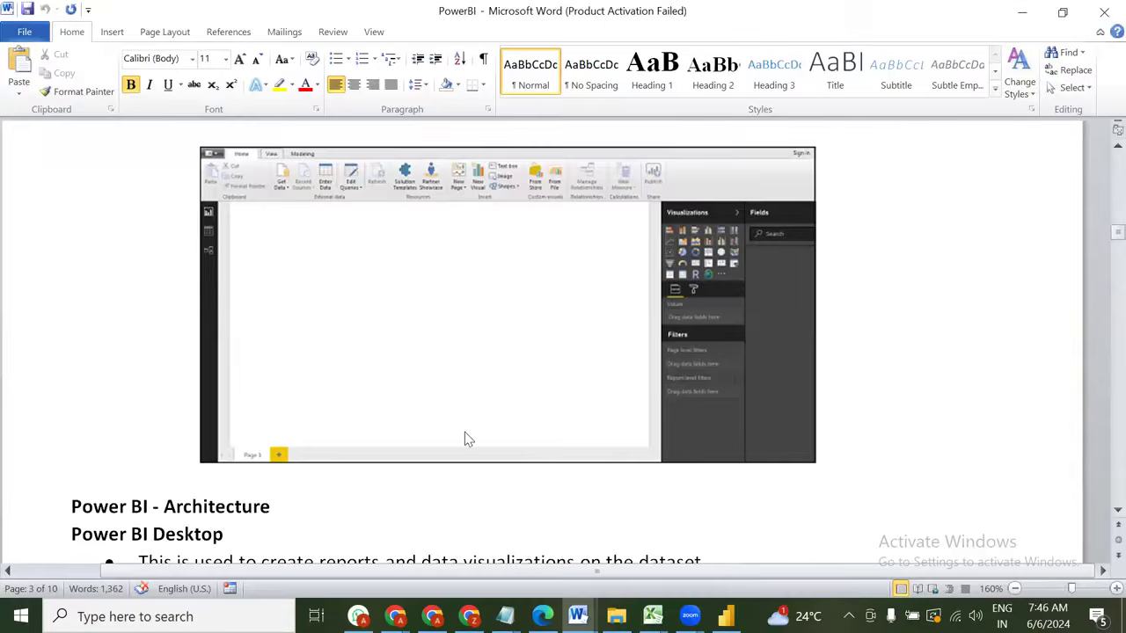
Switch to Power BI Desktop and select the pie chart on Page 1 of FirstReport
{"action": "key", "text": "alt+Tab"}
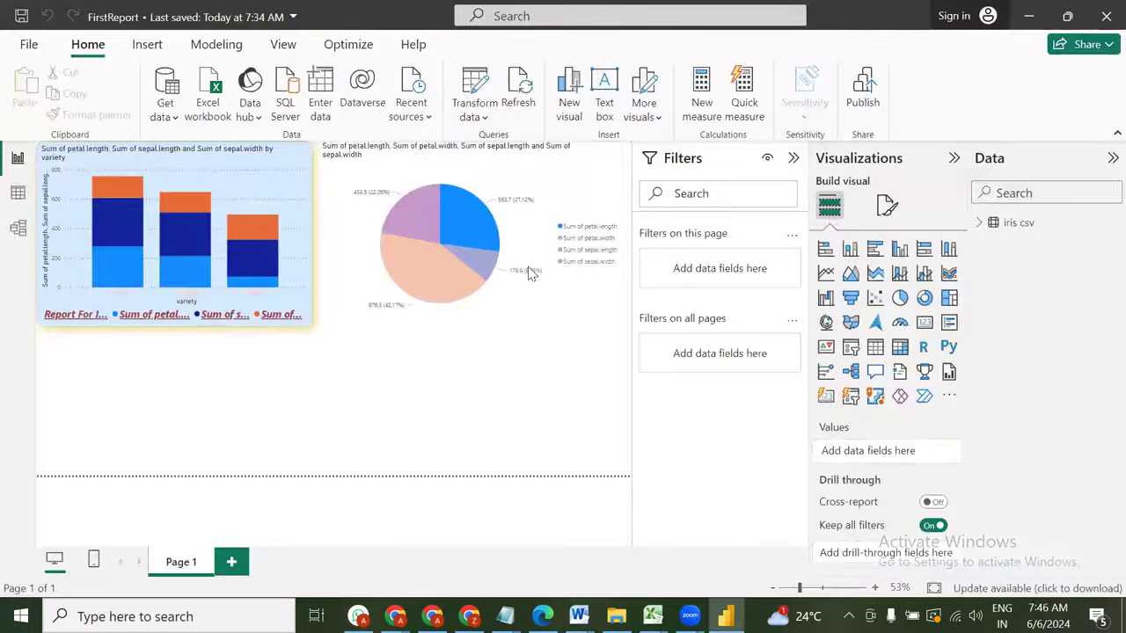
{"action": "left_click", "coordinate": [531, 275]}
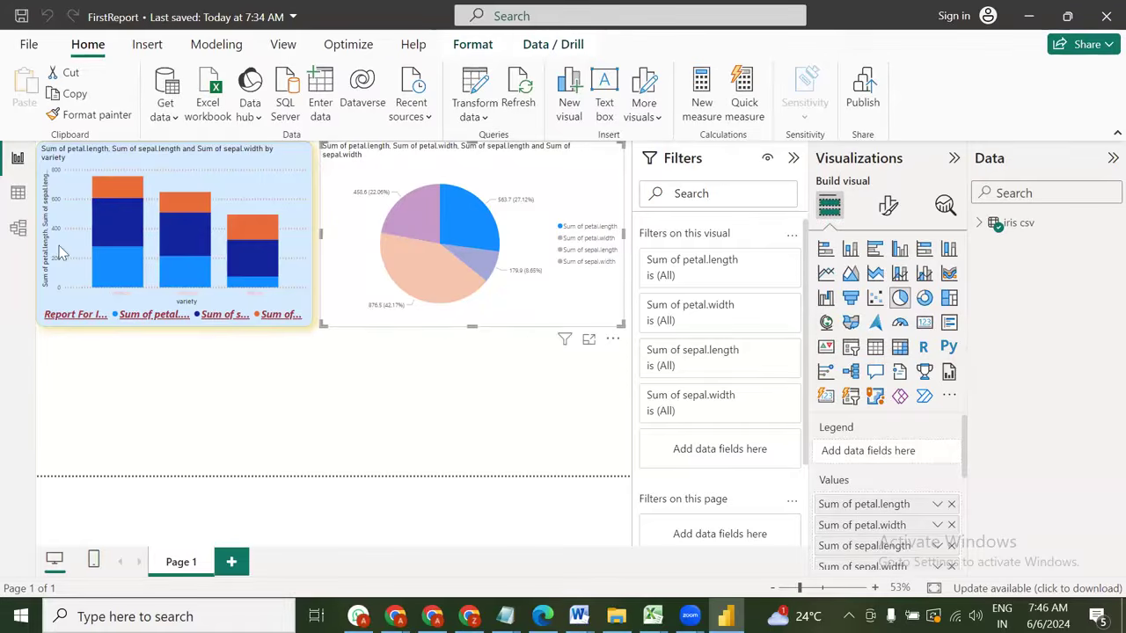
{"action": "mouse_move", "coordinate": [59, 253]}
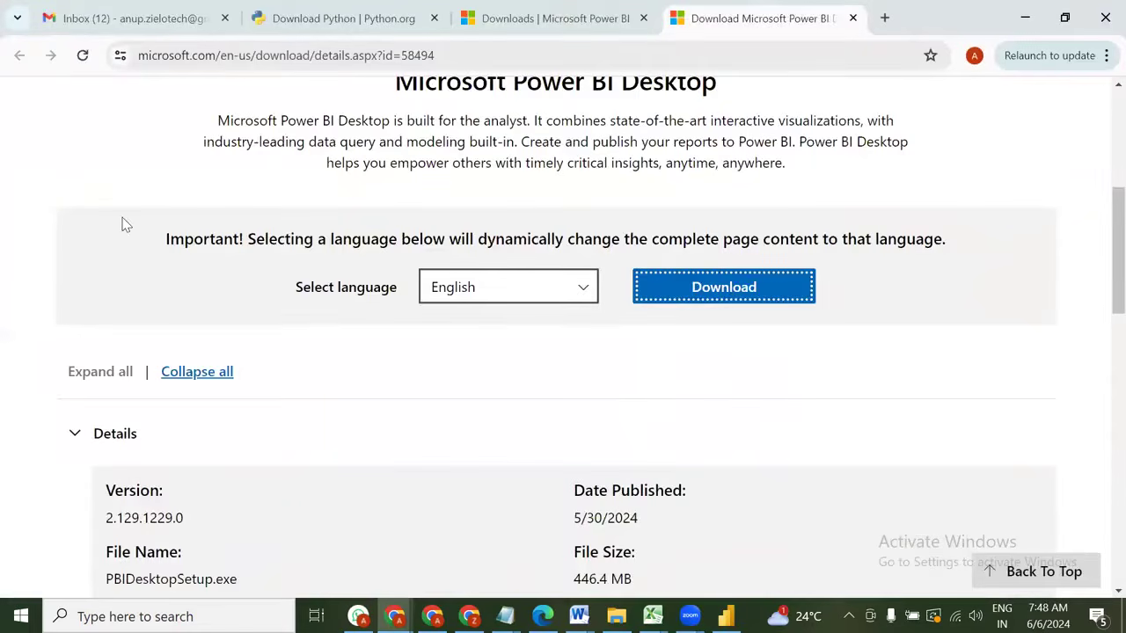
In Chrome, review the Power BI downloads page, the "power bi download" search results and the Power BI Desktop Download Center page
{"action": "key", "text": "ctrl+shift+Tab"}
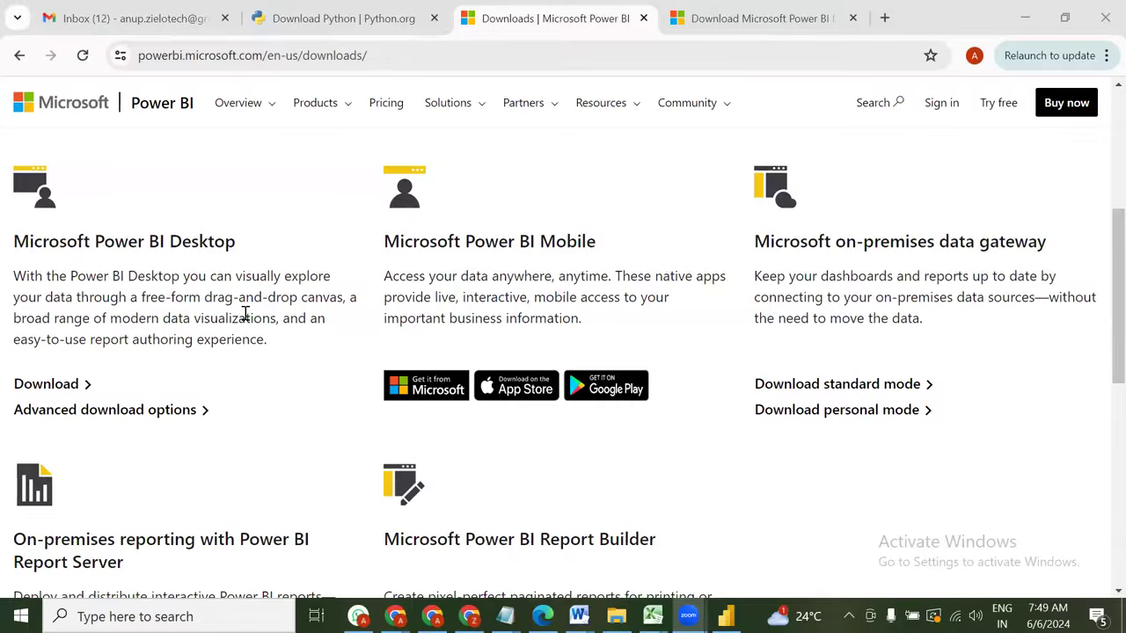
{"action": "scroll", "coordinate": [607, 272], "scroll_direction": "up", "scroll_amount": 5}
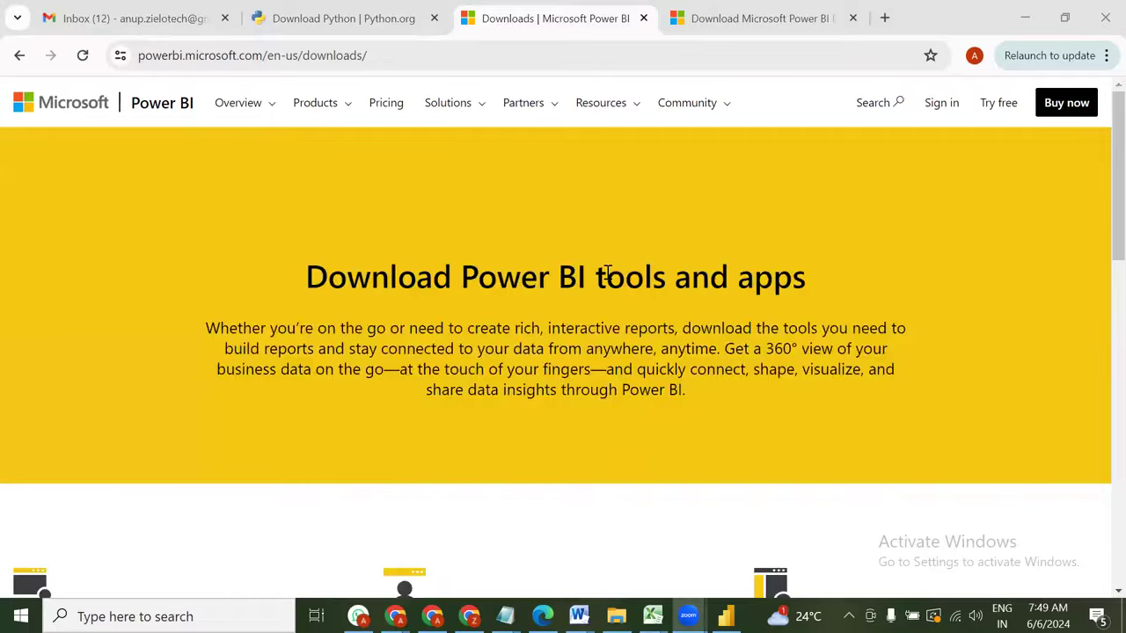
{"action": "scroll", "coordinate": [607, 272], "scroll_direction": "down", "scroll_amount": 5}
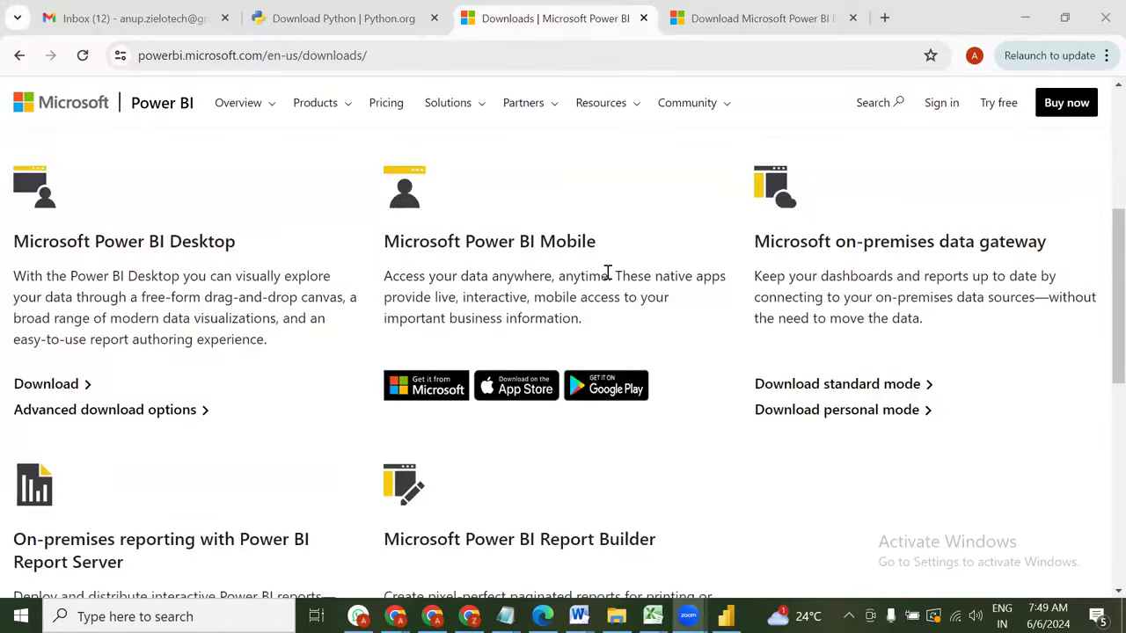
{"action": "scroll", "coordinate": [607, 272], "scroll_direction": "up", "scroll_amount": 3}
{"action": "left_click", "coordinate": [19, 58]}
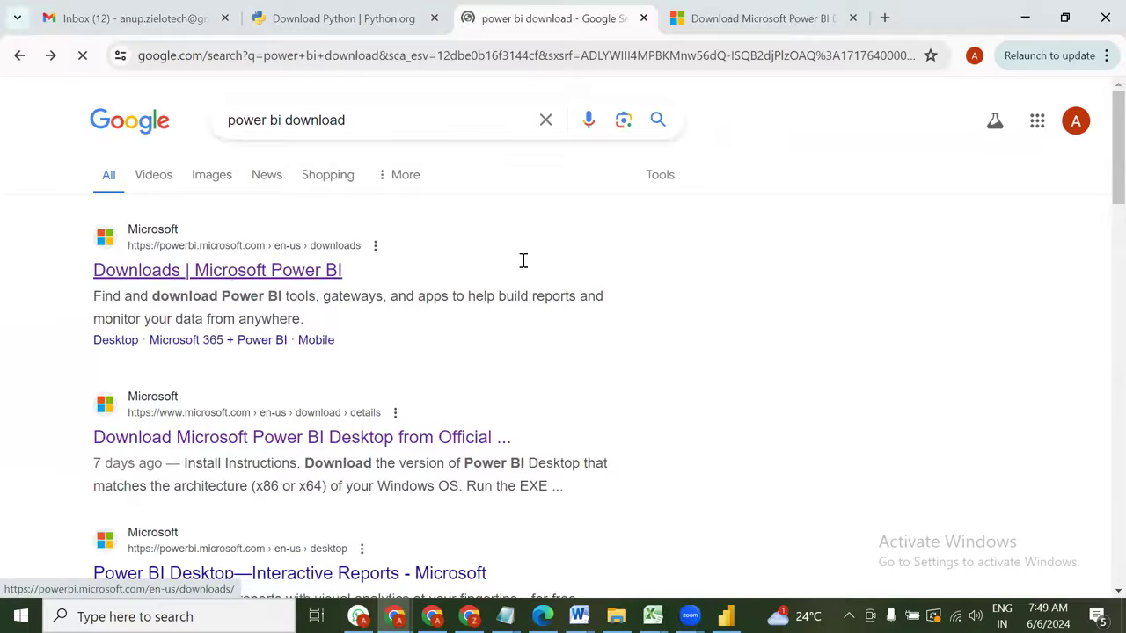
{"action": "key", "text": "ctrl+Tab"}
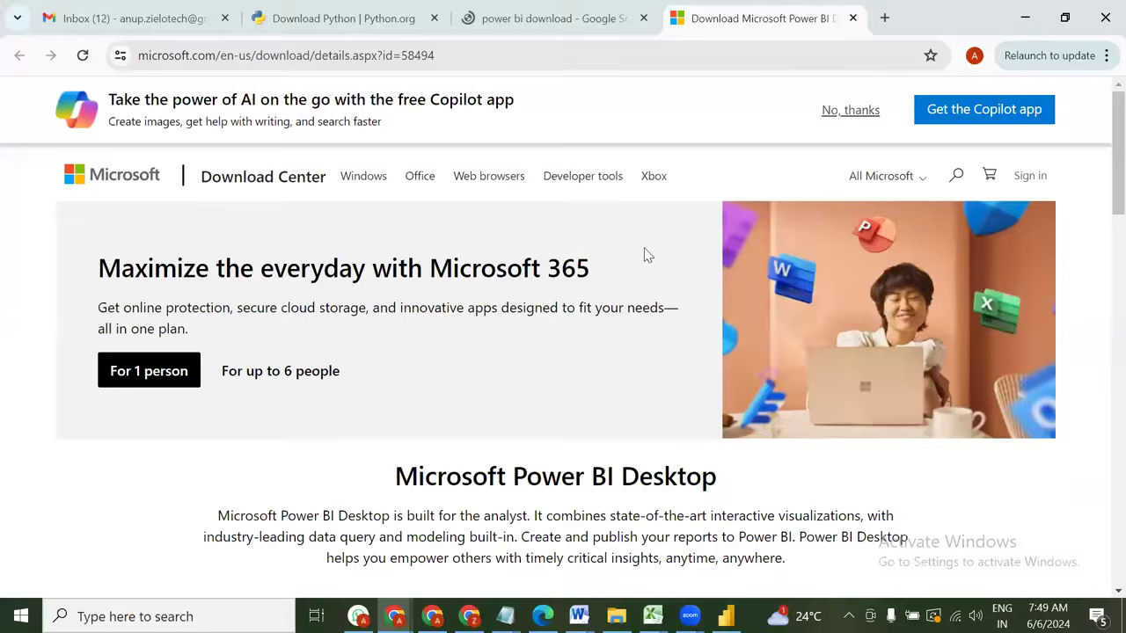
{"action": "key", "text": "ctrl+shift+Tab"}
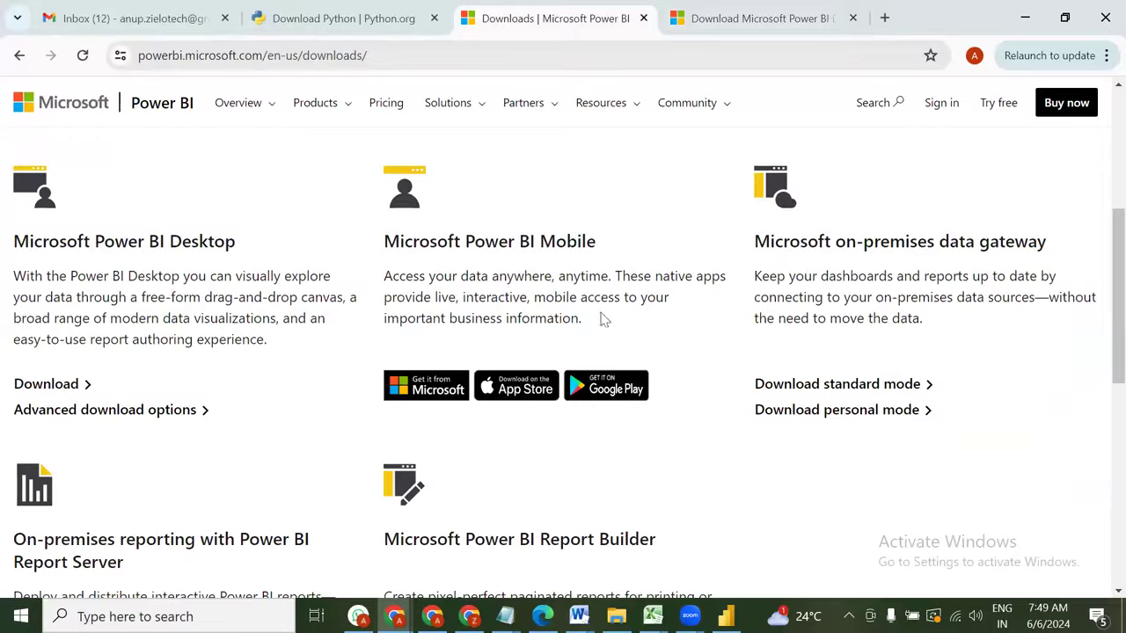
From the Power BI downloads page, open the advanced download options for Power BI Desktop and choose PBIDesktopSetup_x64.exe
{"action": "scroll", "coordinate": [598, 323], "scroll_direction": "down", "scroll_amount": 3}
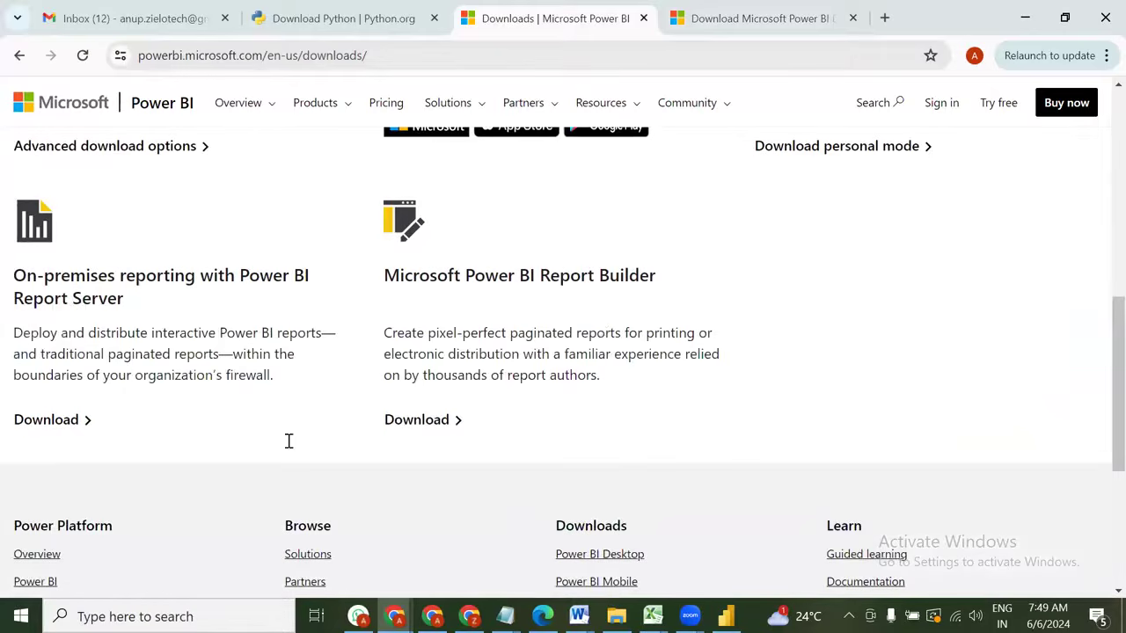
{"action": "scroll", "coordinate": [4, 370], "scroll_direction": "up", "scroll_amount": 3}
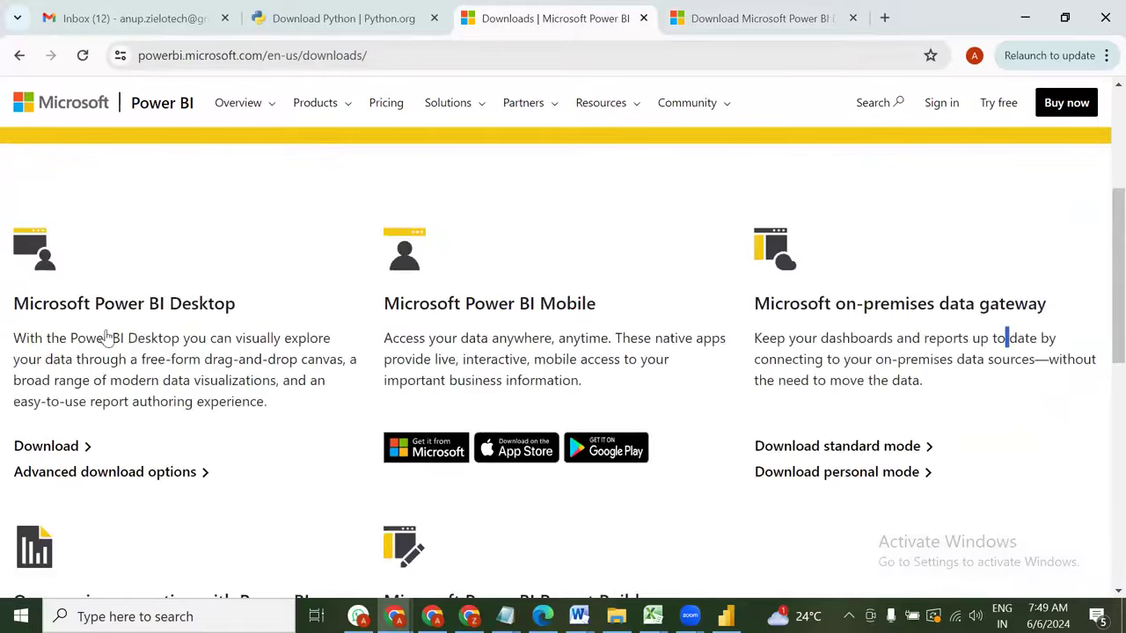
{"action": "scroll", "coordinate": [138, 325], "scroll_direction": "down", "scroll_amount": 2}
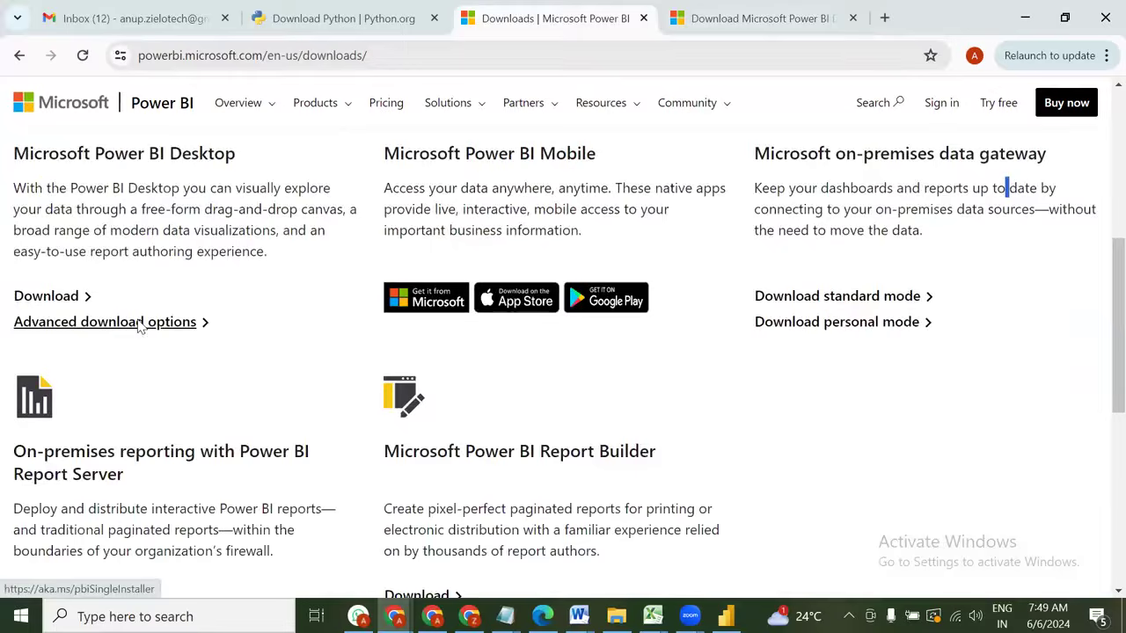
{"action": "left_click", "coordinate": [138, 323]}
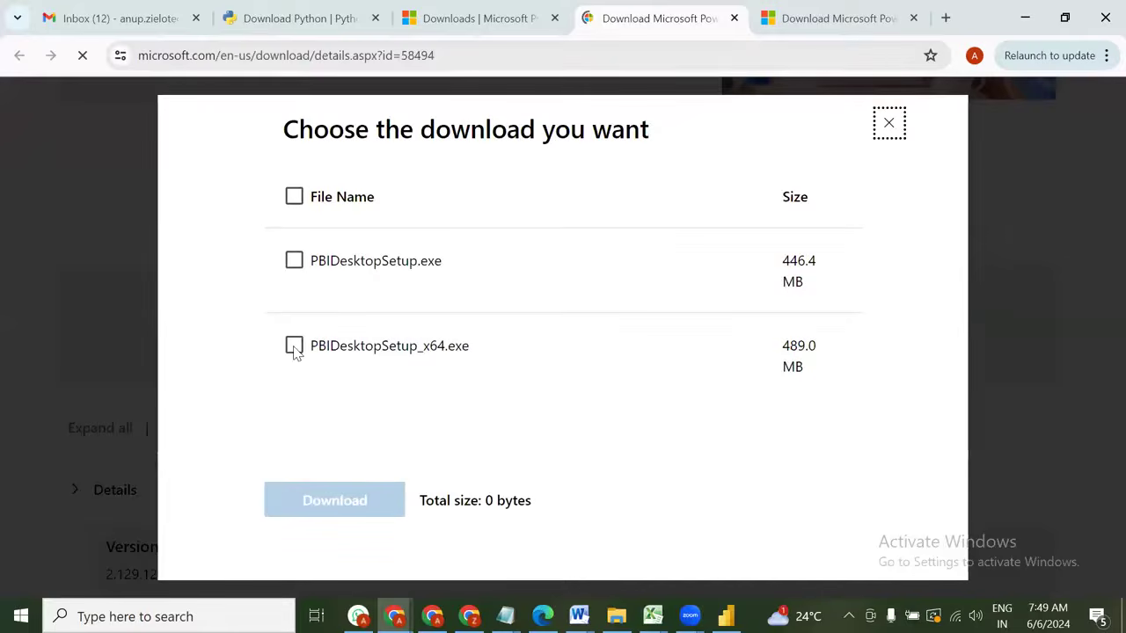
{"action": "left_click", "coordinate": [295, 348]}
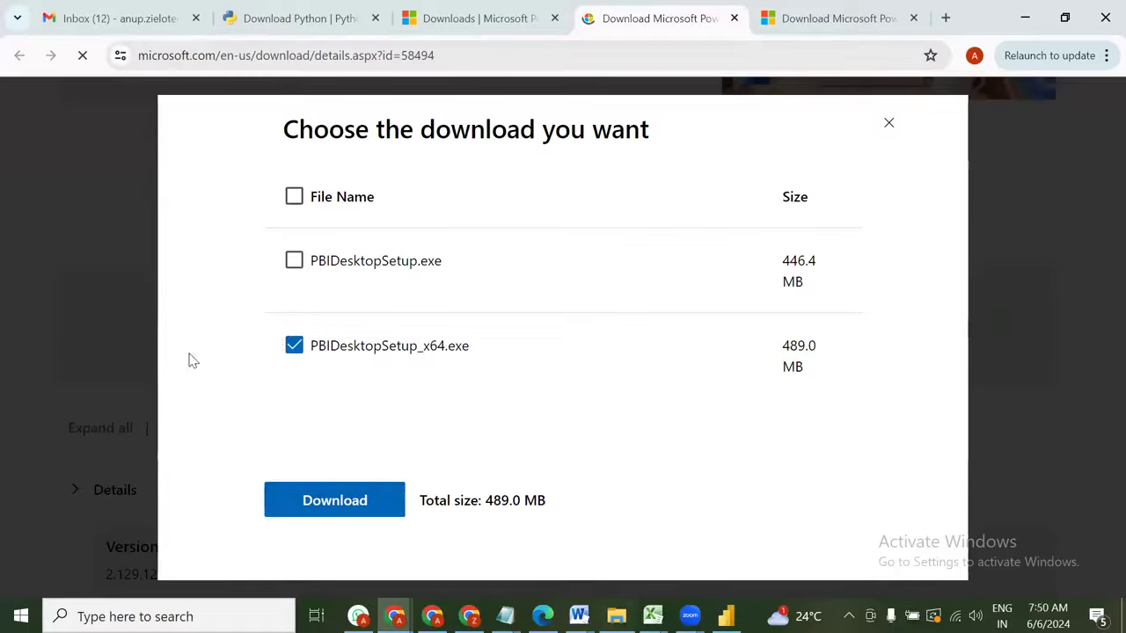
Run PBIDesktopSetup_x64 from the Downloads folder in File Explorer, and cancel the setup wizard
{"action": "key", "text": "alt+Tab"}
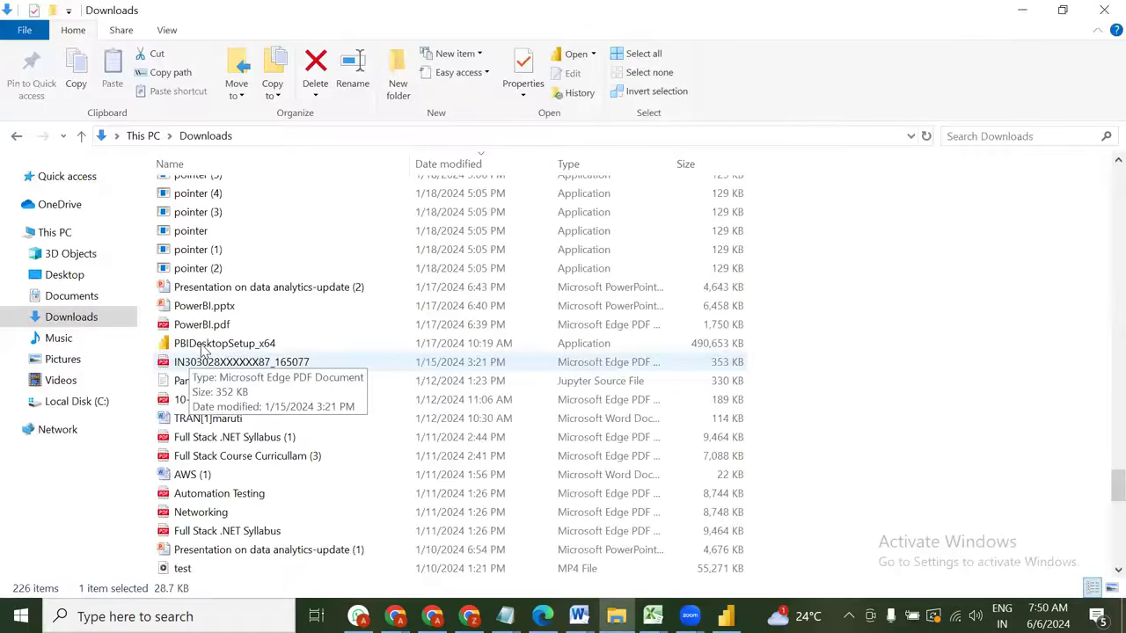
{"action": "double_click", "coordinate": [203, 348]}
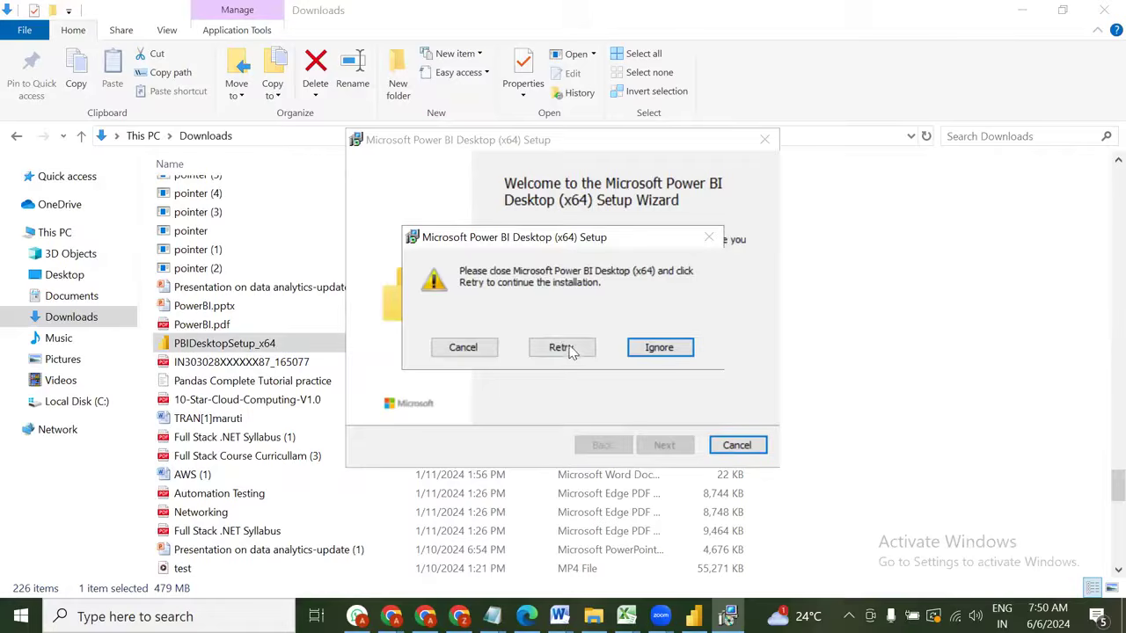
{"action": "left_click", "coordinate": [474, 348]}
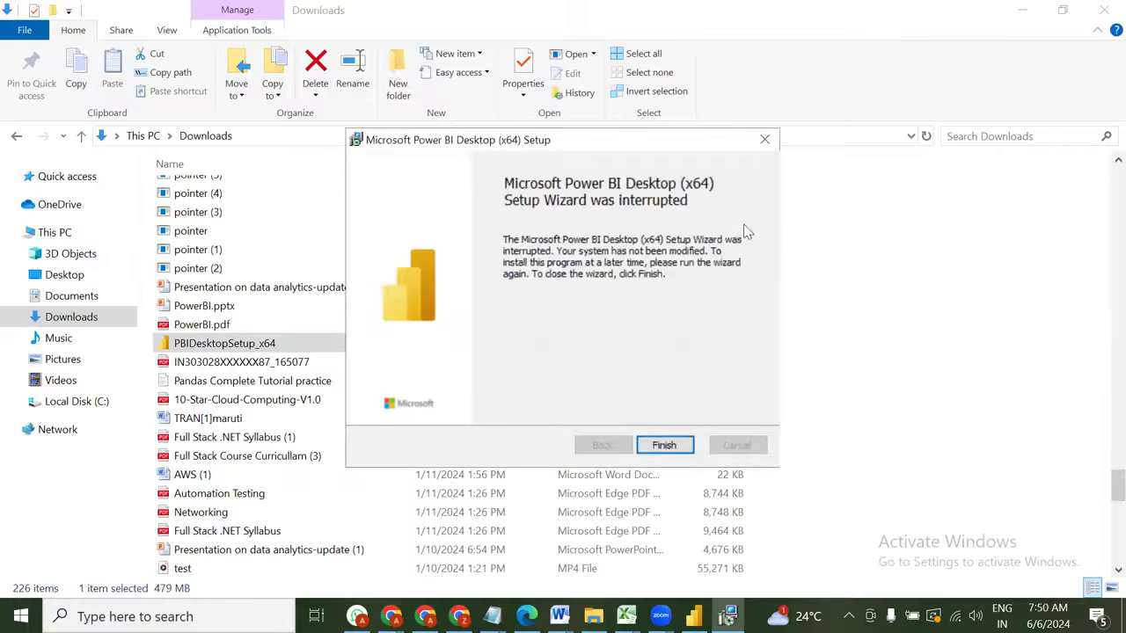
{"action": "left_click", "coordinate": [765, 141]}
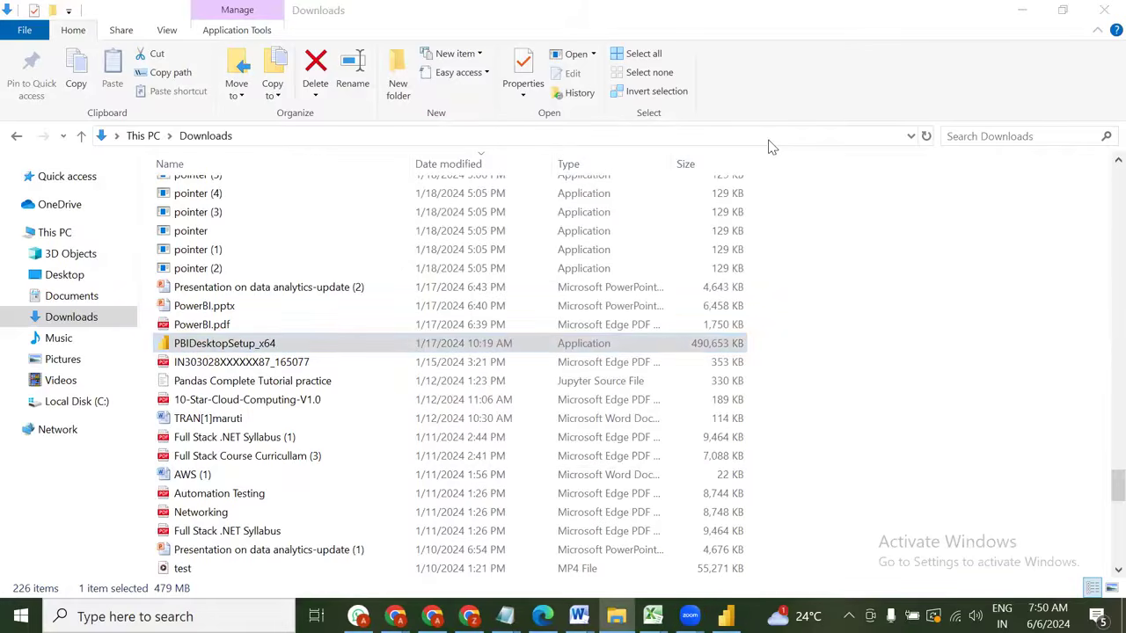
Search Windows for power to locate the Power BI Desktop app, and switch to the open FirstReport in Power BI Desktop
{"action": "type", "text": "power"}
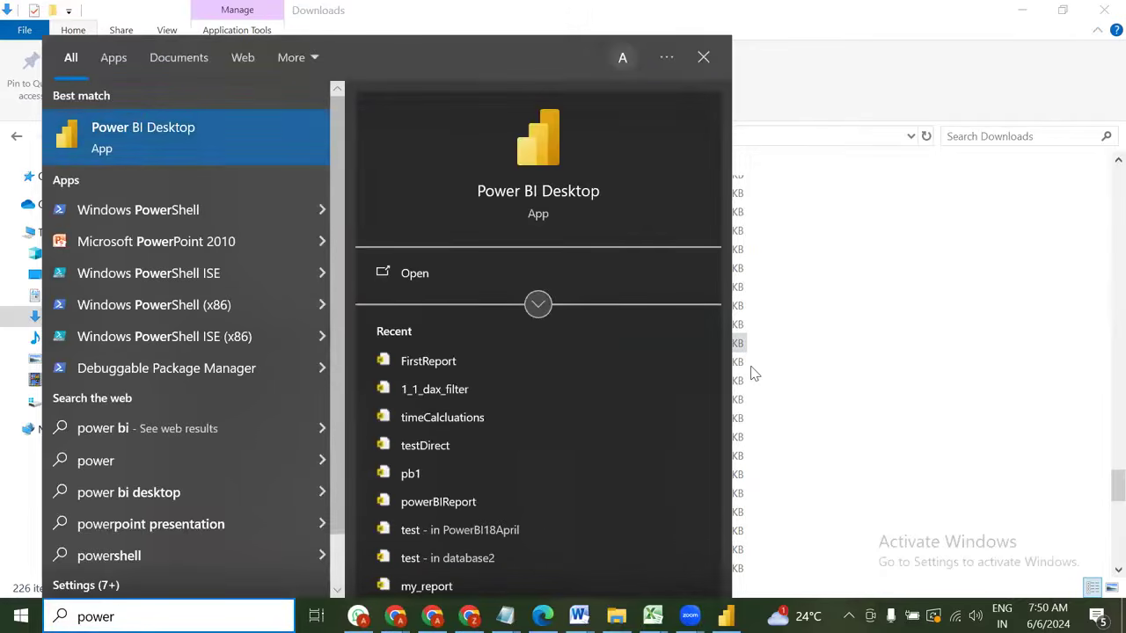
{"action": "left_click", "coordinate": [756, 520]}
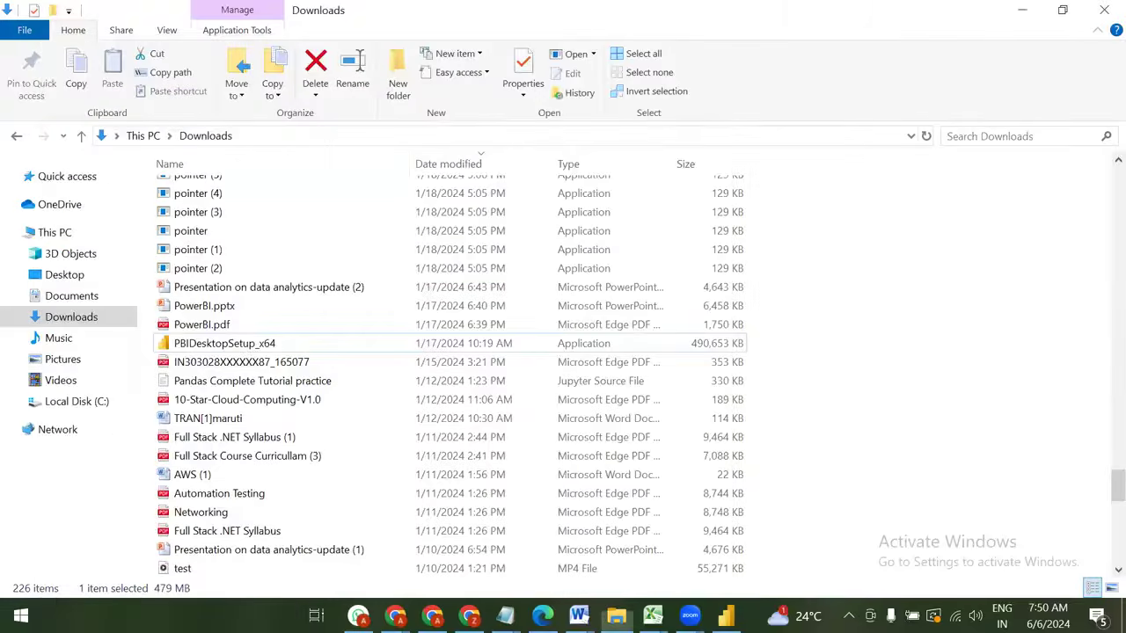
{"action": "key", "text": "alt+Tab"}
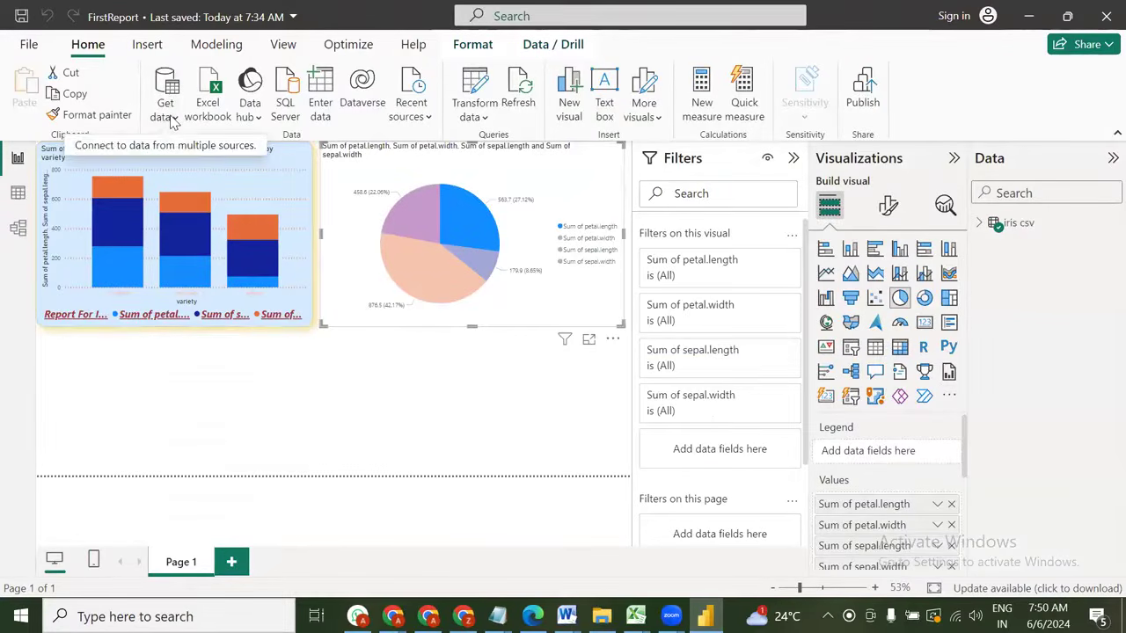
Review the common data sources, the fields of the iris csv table and the format options of the stacked column chart
{"action": "left_click", "coordinate": [172, 120]}
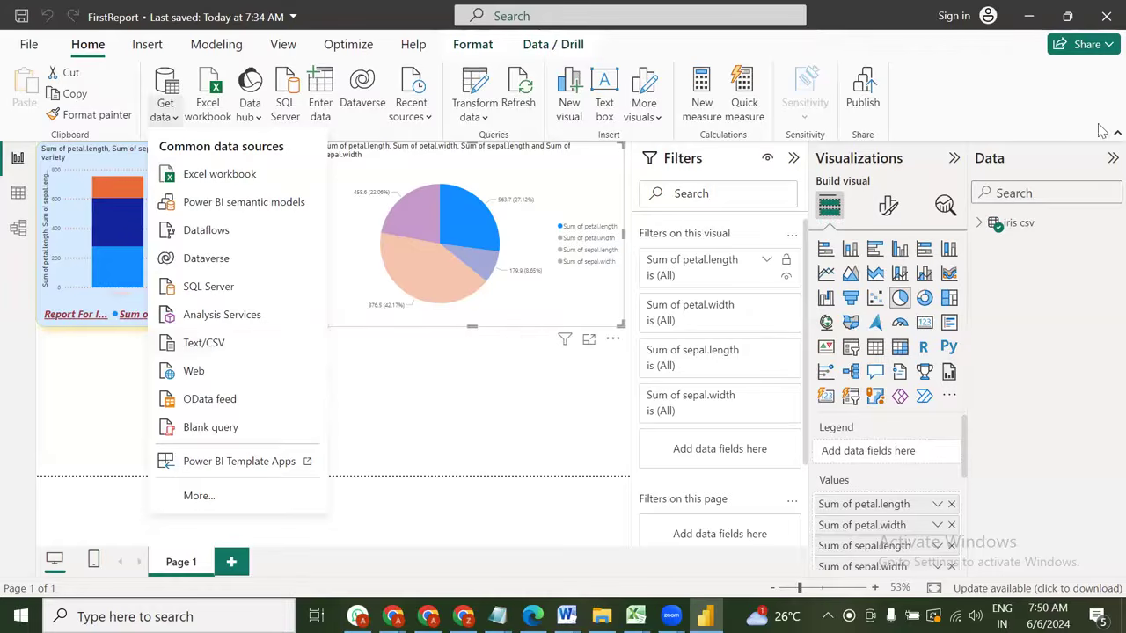
{"action": "left_click", "coordinate": [985, 209]}
{"action": "left_click", "coordinate": [1012, 223]}
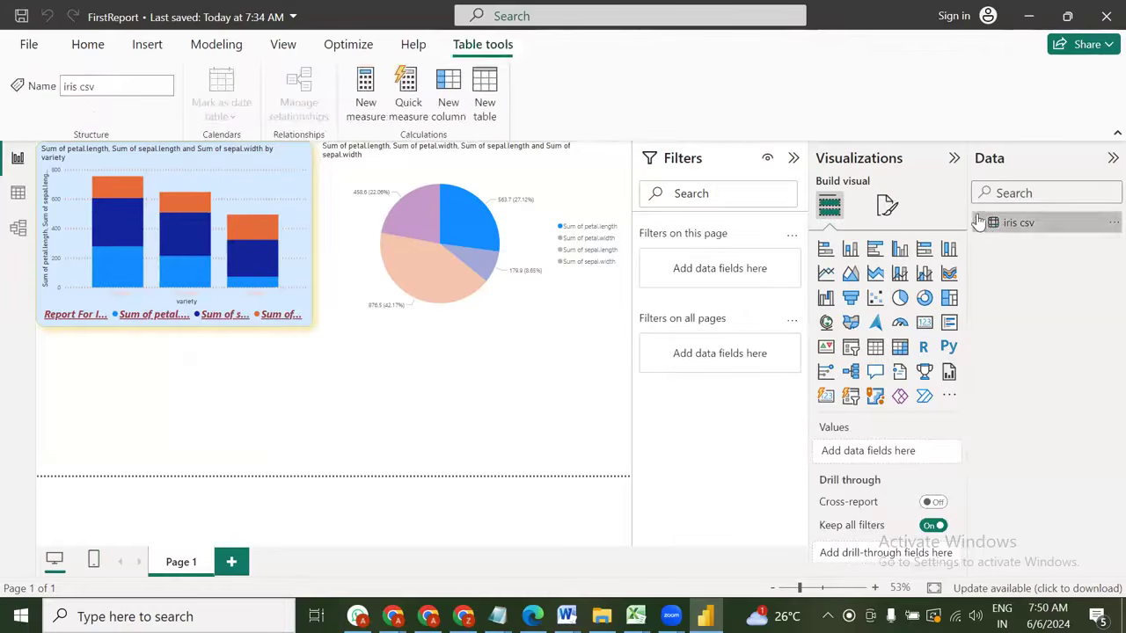
{"action": "left_click", "coordinate": [981, 224]}
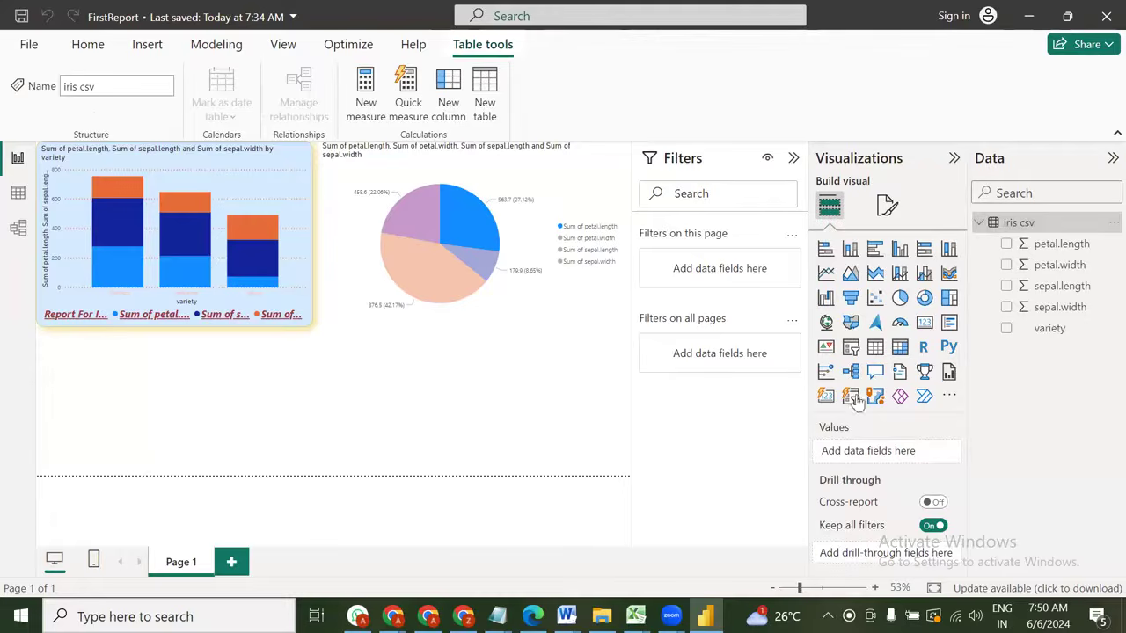
{"action": "left_click", "coordinate": [247, 183]}
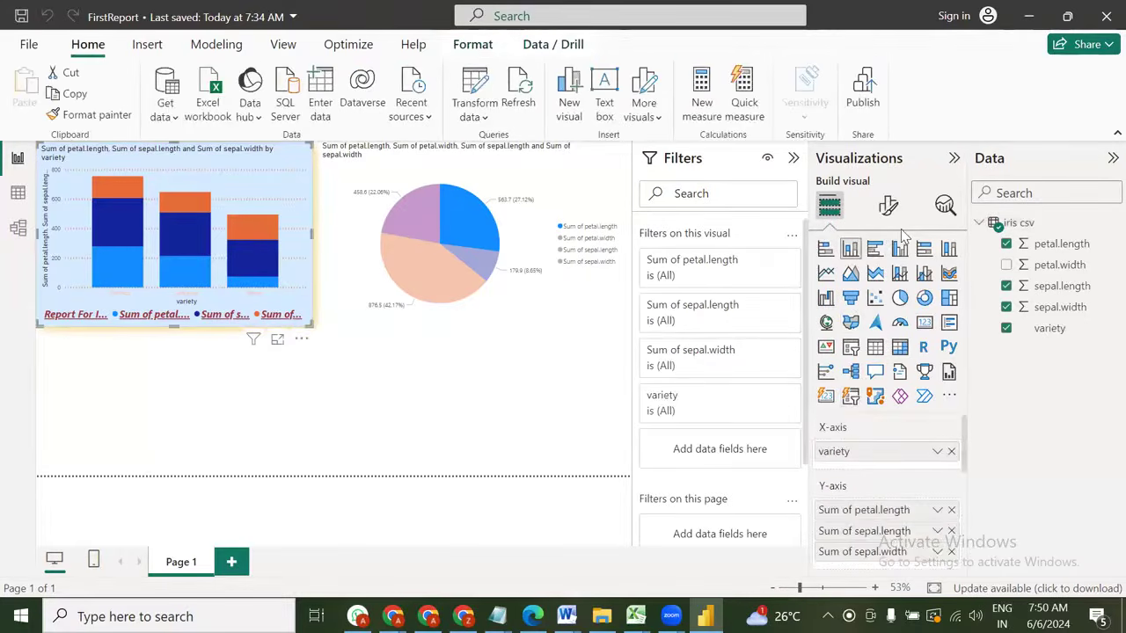
{"action": "left_click", "coordinate": [888, 204]}
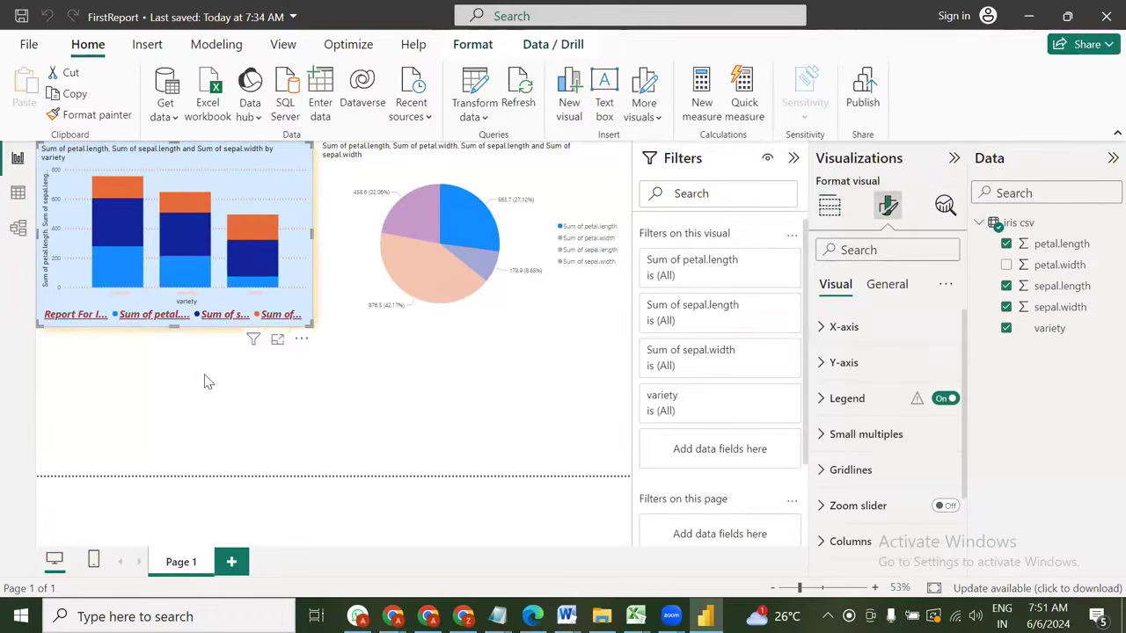
Clear the stacked column chart's selection on Page 1 and select the pie chart
{"action": "left_click", "coordinate": [1026, 17]}
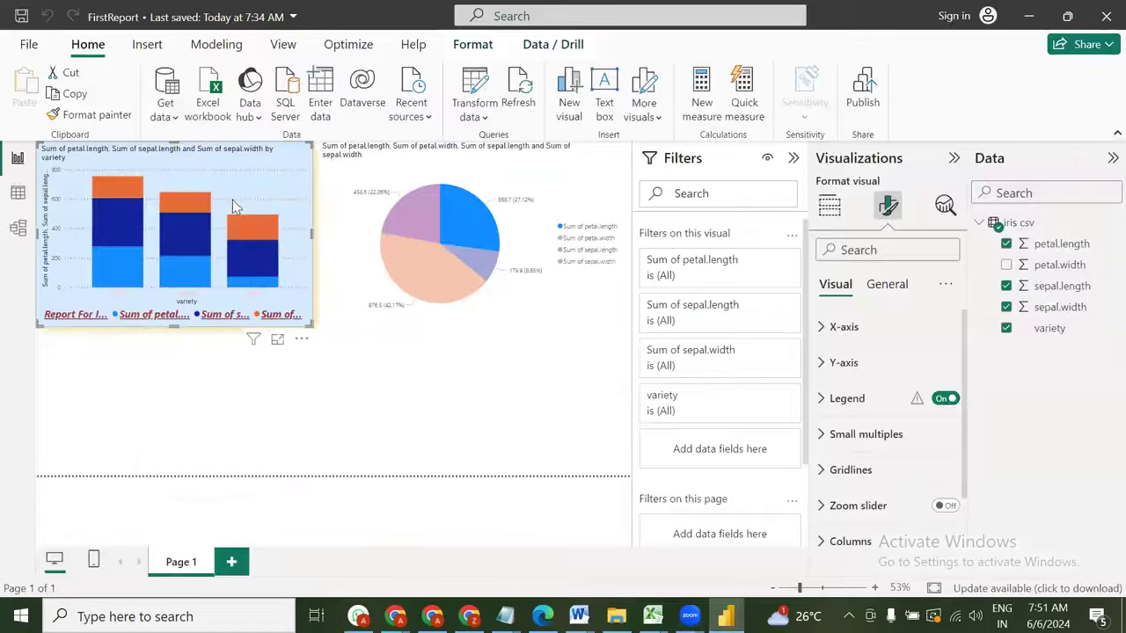
{"action": "left_click", "coordinate": [425, 381]}
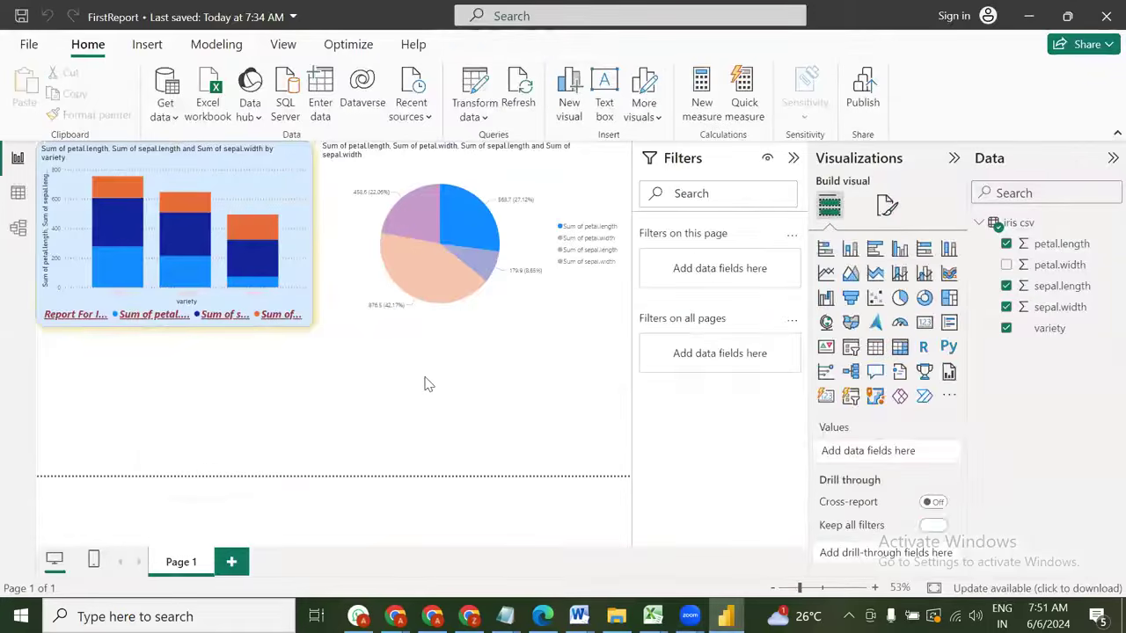
{"action": "left_click", "coordinate": [447, 242]}
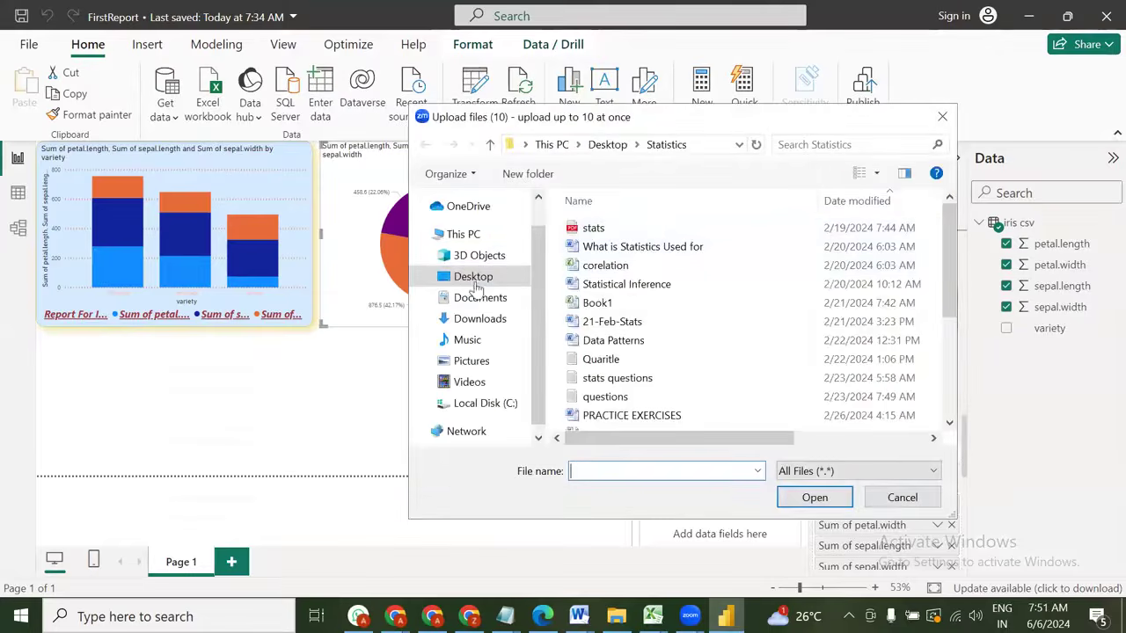
Upload the iris file from New folder inside the Desktop's Demo Lecture folder through Zoom's file upload dialog
{"action": "left_click", "coordinate": [473, 276]}
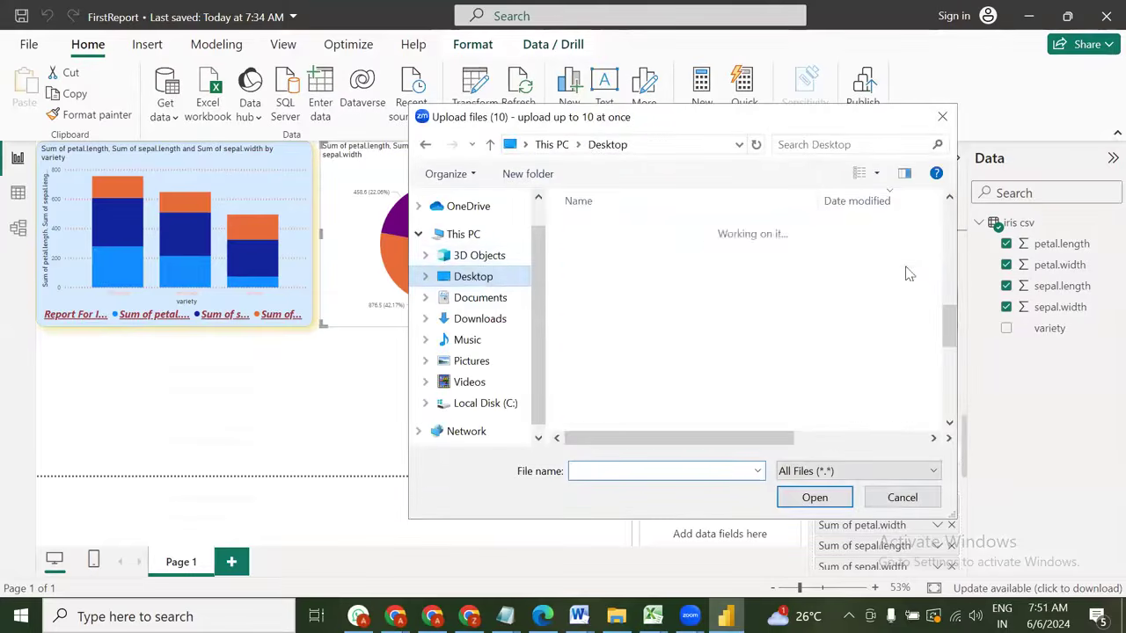
{"action": "left_click", "coordinate": [778, 262]}
{"action": "scroll", "coordinate": [777, 261], "scroll_direction": "down", "scroll_amount": 5}
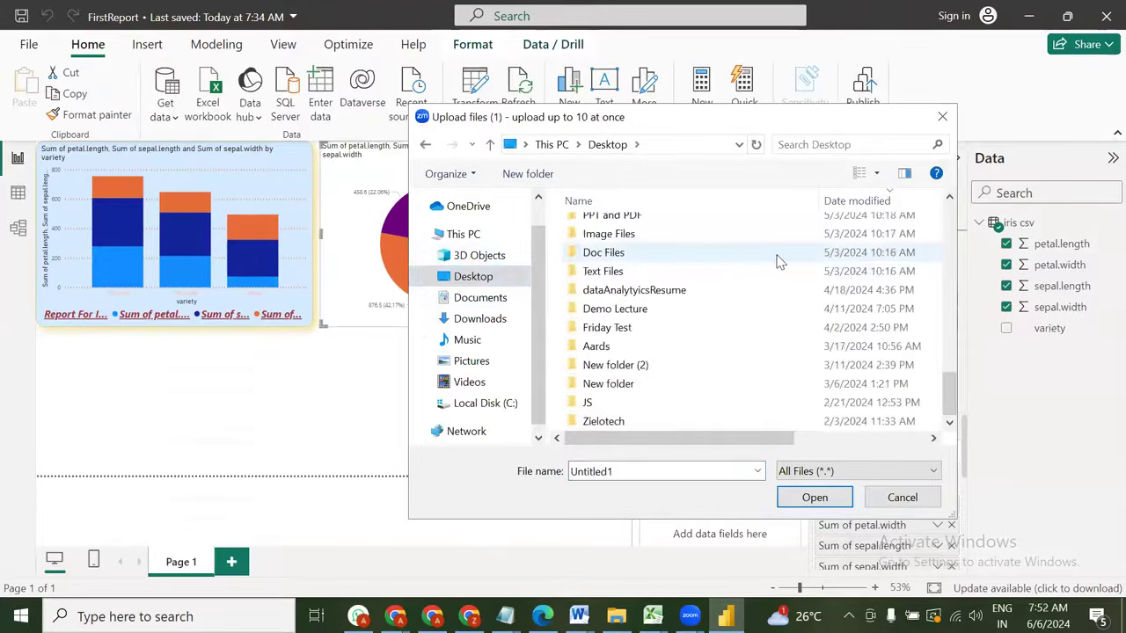
{"action": "scroll", "coordinate": [777, 261], "scroll_direction": "up", "scroll_amount": 2}
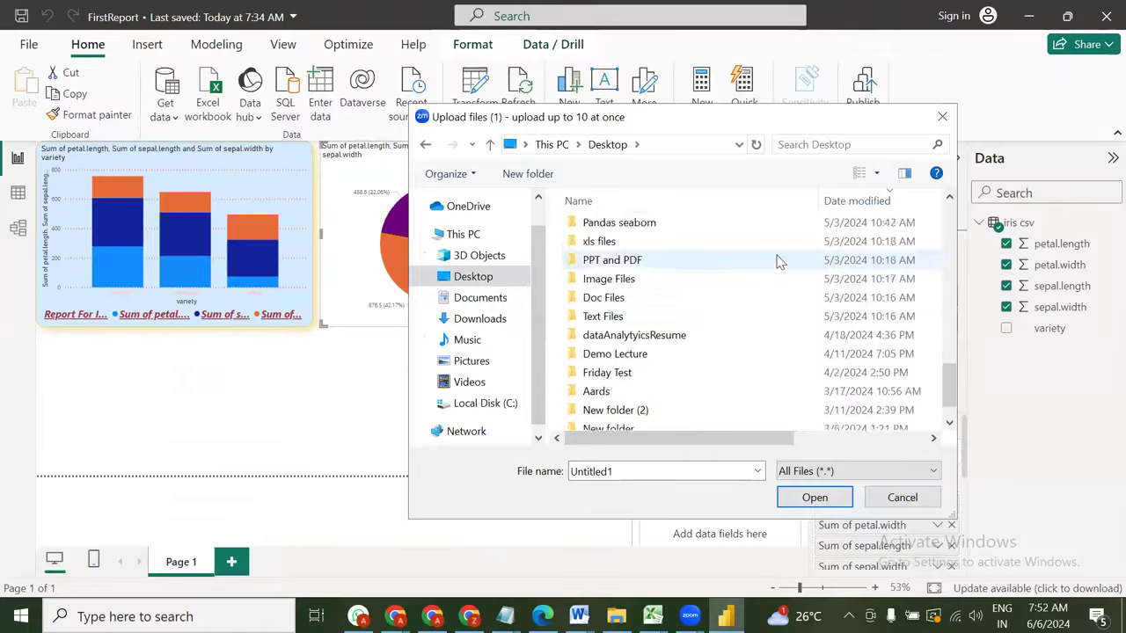
{"action": "scroll", "coordinate": [744, 347], "scroll_direction": "down", "scroll_amount": 2}
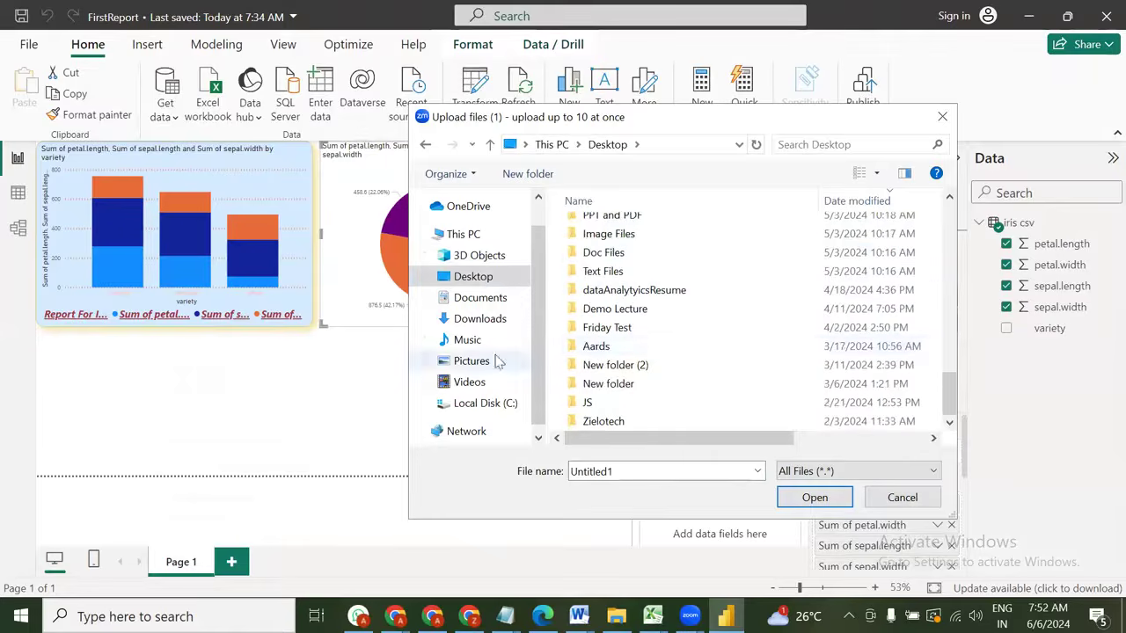
{"action": "double_click", "coordinate": [641, 313]}
{"action": "double_click", "coordinate": [618, 267]}
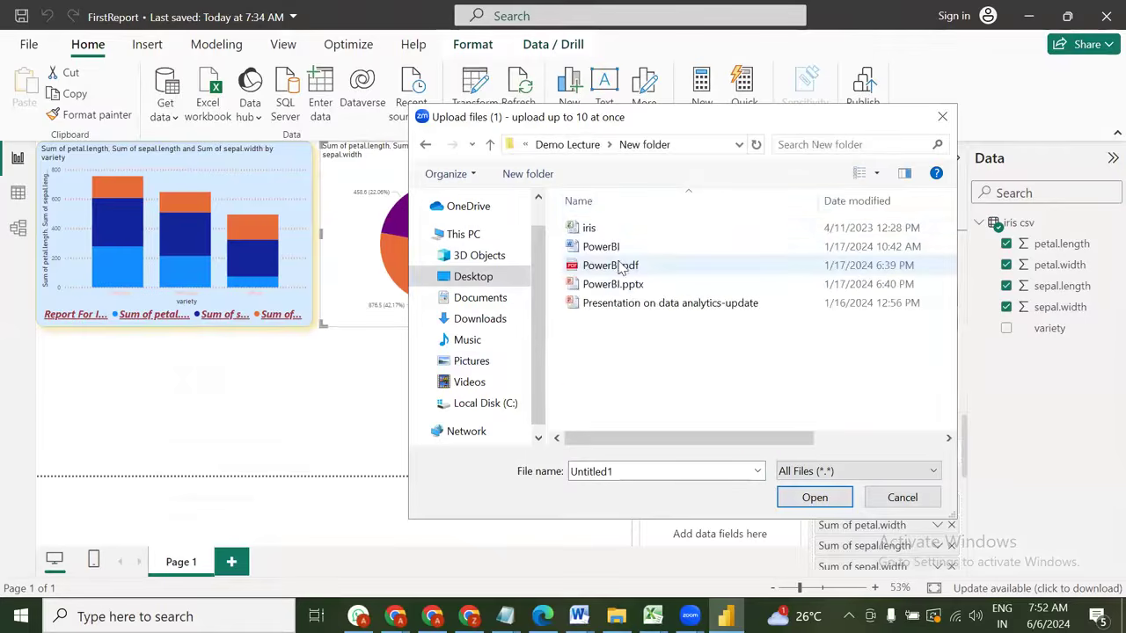
{"action": "left_click", "coordinate": [604, 229]}
{"action": "double_click", "coordinate": [605, 228]}
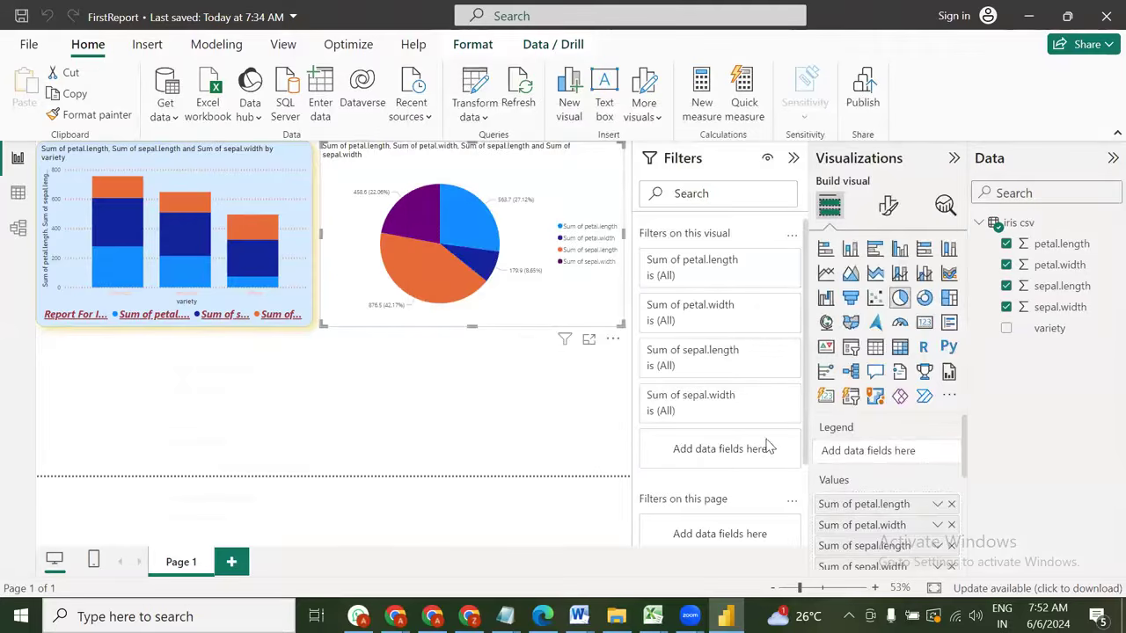
Select the iris file in New folder once more and upload it to Zoom again
{"action": "mouse_move", "coordinate": [652, 616]}
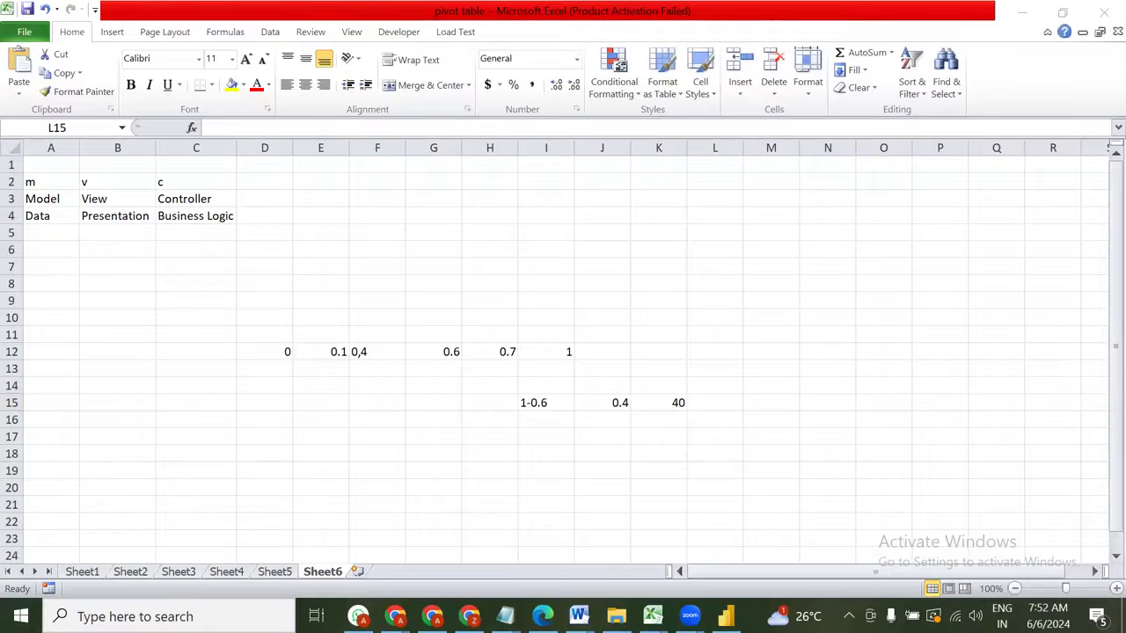
{"action": "left_click", "coordinate": [598, 235]}
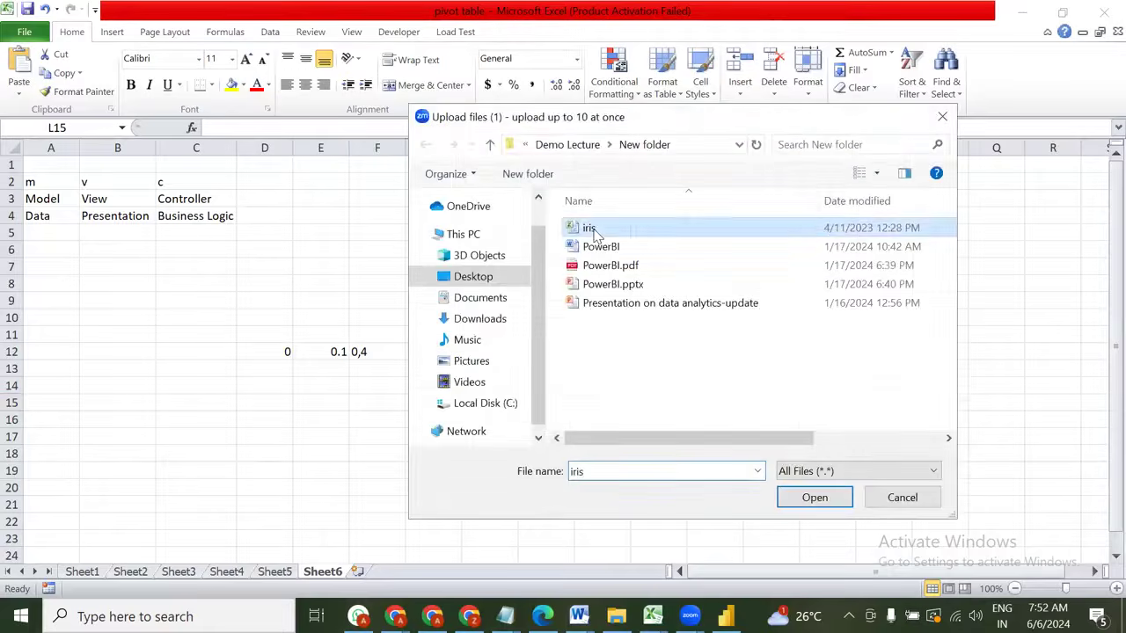
{"action": "double_click", "coordinate": [593, 230]}
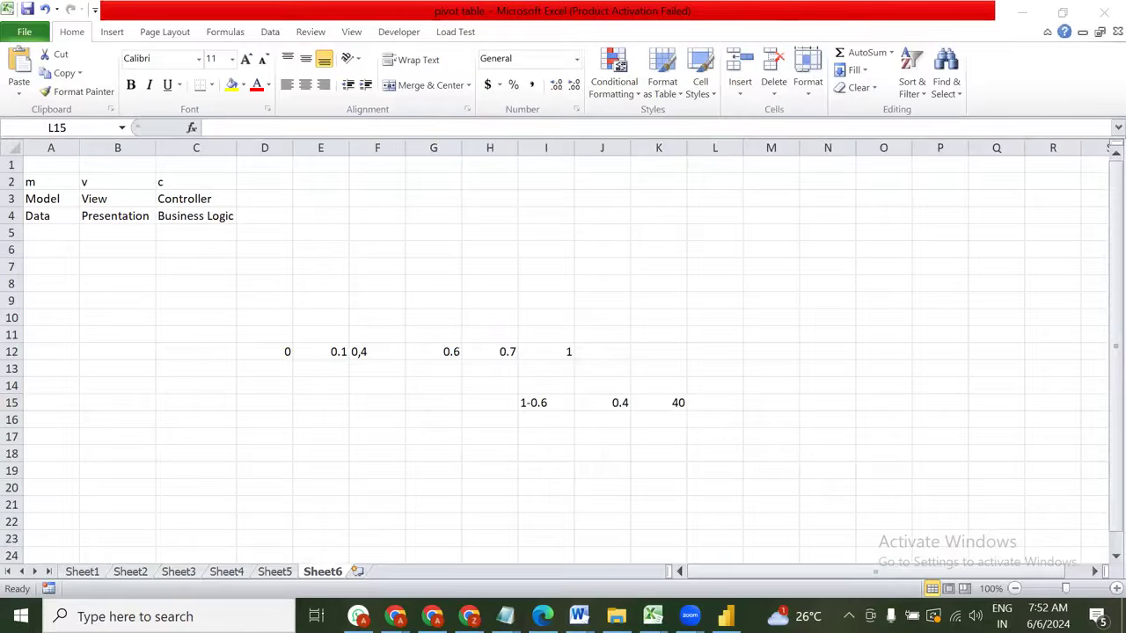
Switch to the Kaggle datasets page in Chrome and browse the trending, business and computer science datasets
{"action": "left_click", "coordinate": [432, 615]}
{"action": "mouse_move", "coordinate": [395, 615]}
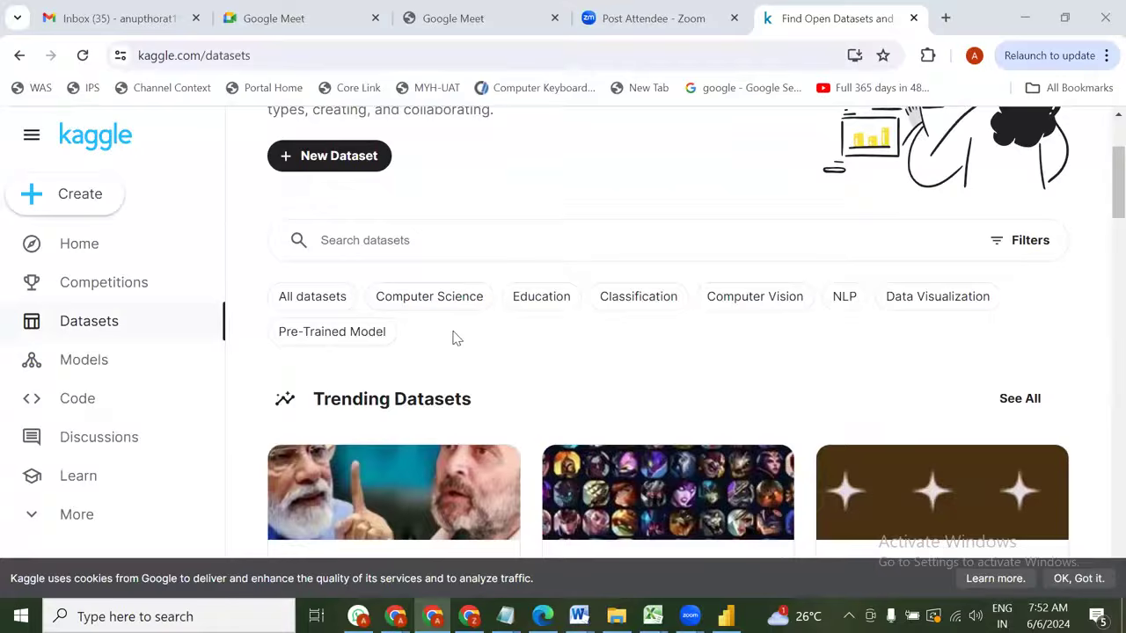
{"action": "scroll", "coordinate": [453, 337], "scroll_direction": "down", "scroll_amount": 4}
{"action": "scroll", "coordinate": [453, 337], "scroll_direction": "up", "scroll_amount": 3}
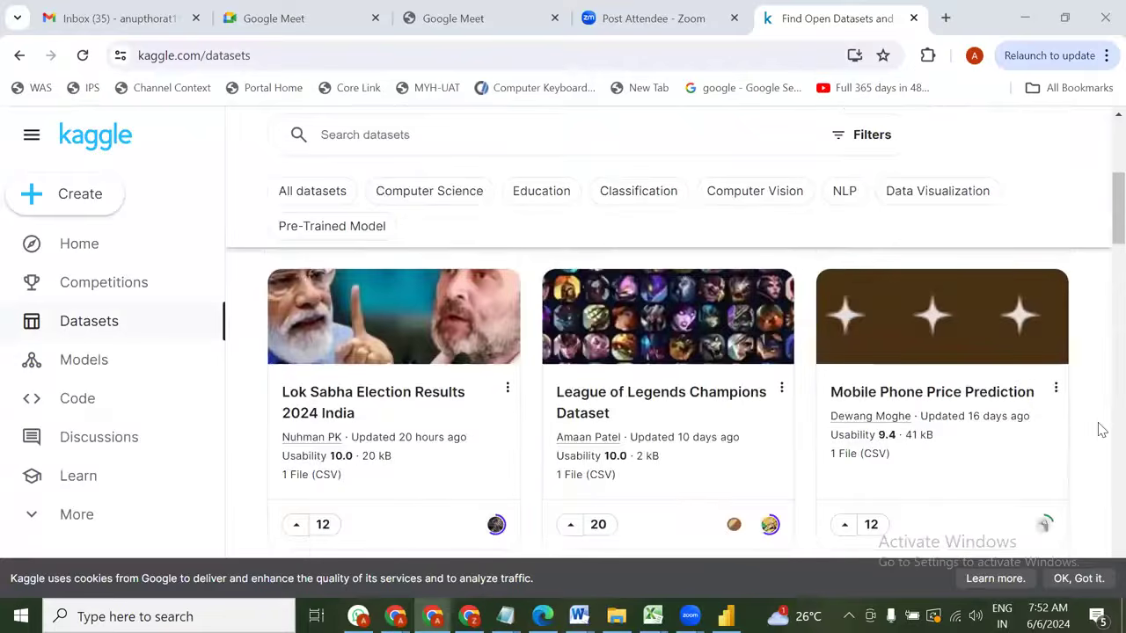
{"action": "scroll", "coordinate": [818, 389], "scroll_direction": "down", "scroll_amount": 3}
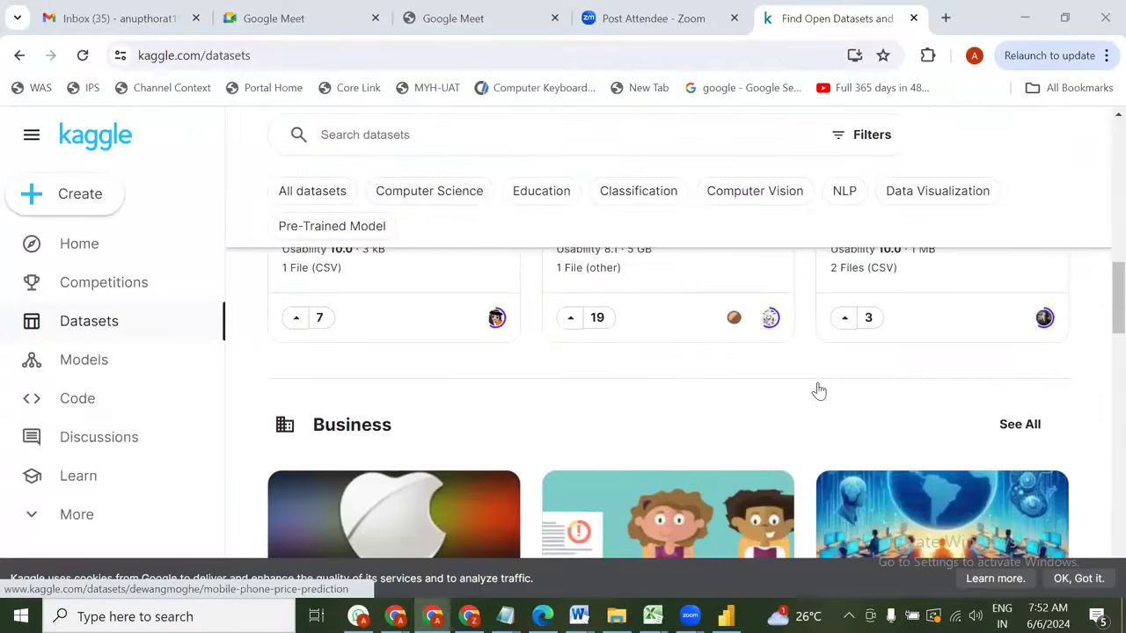
{"action": "scroll", "coordinate": [818, 390], "scroll_direction": "down", "scroll_amount": 4}
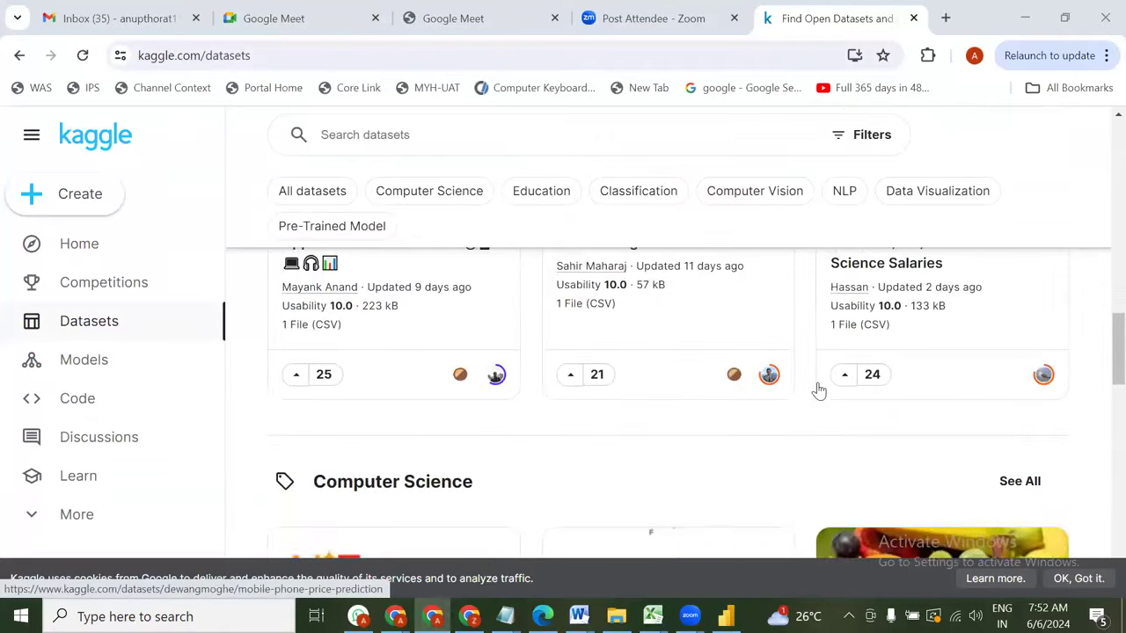
{"action": "scroll", "coordinate": [818, 389], "scroll_direction": "up", "scroll_amount": 8}
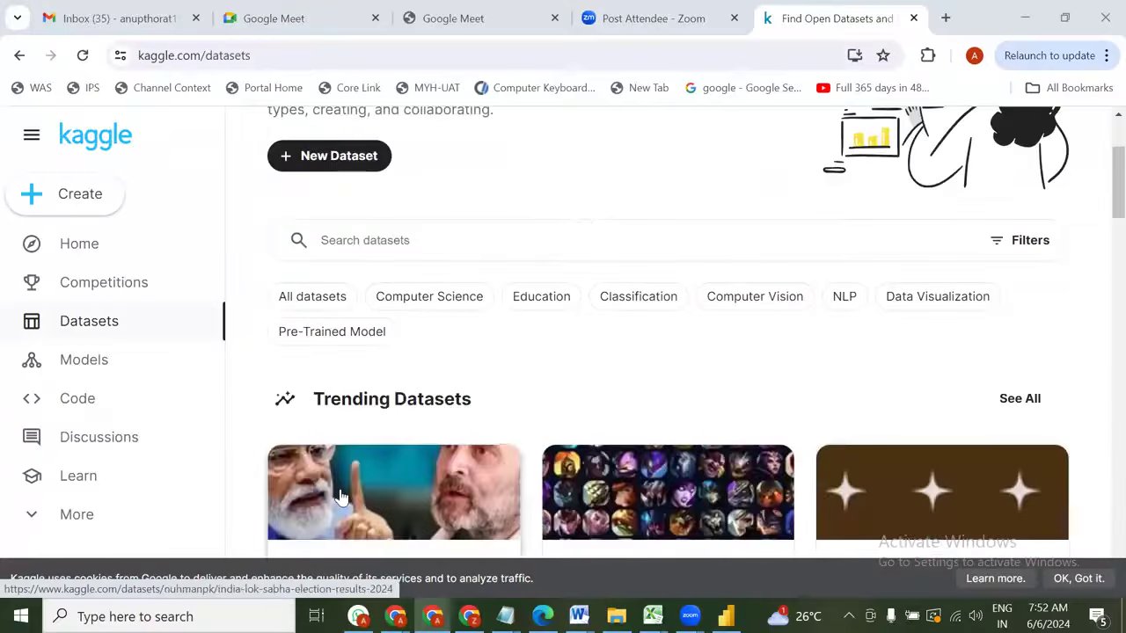
{"action": "scroll", "coordinate": [357, 422], "scroll_direction": "down", "scroll_amount": 2}
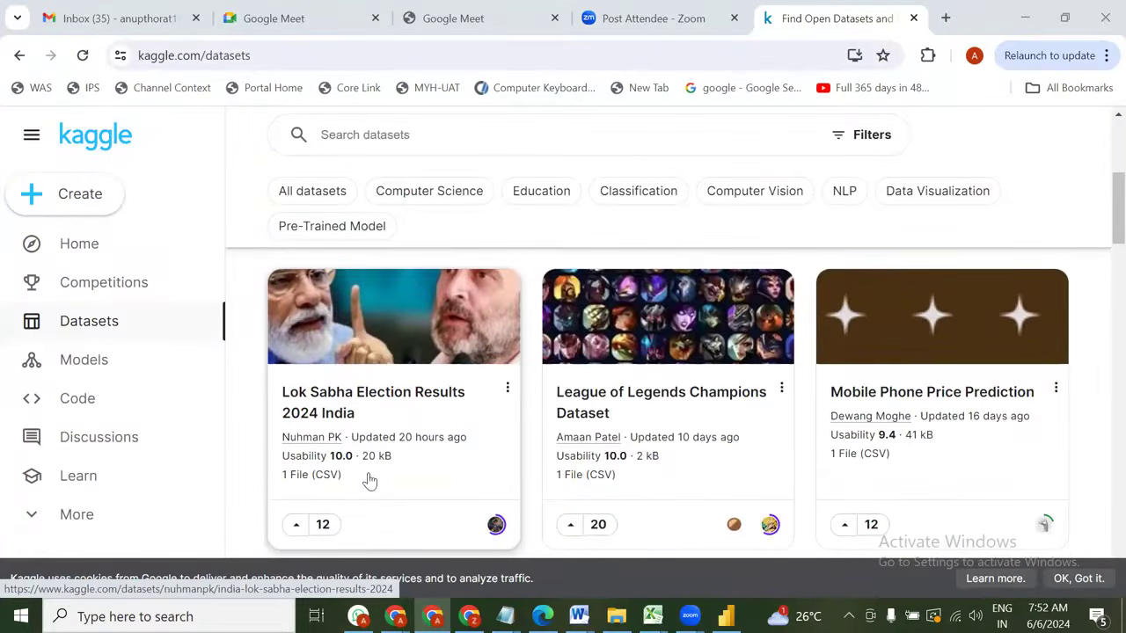
Switch from the Kaggle datasets page back to Power BI Desktop and review the pie chart's Visual and General formatting options
{"action": "scroll", "coordinate": [369, 481], "scroll_direction": "up", "scroll_amount": 2}
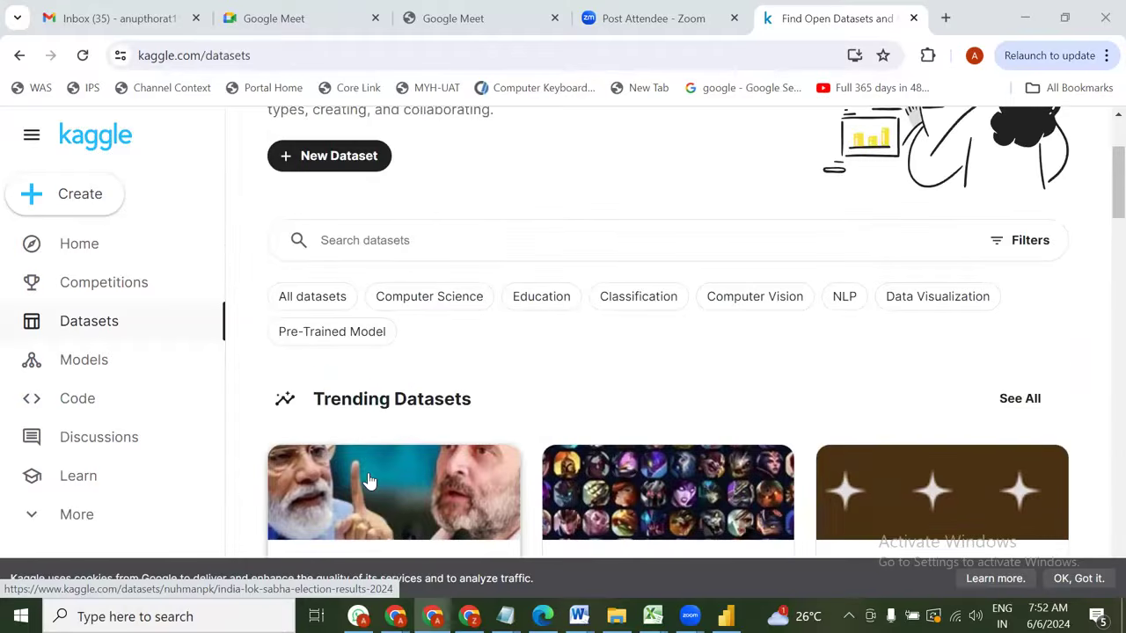
{"action": "scroll", "coordinate": [369, 480], "scroll_direction": "up", "scroll_amount": 2}
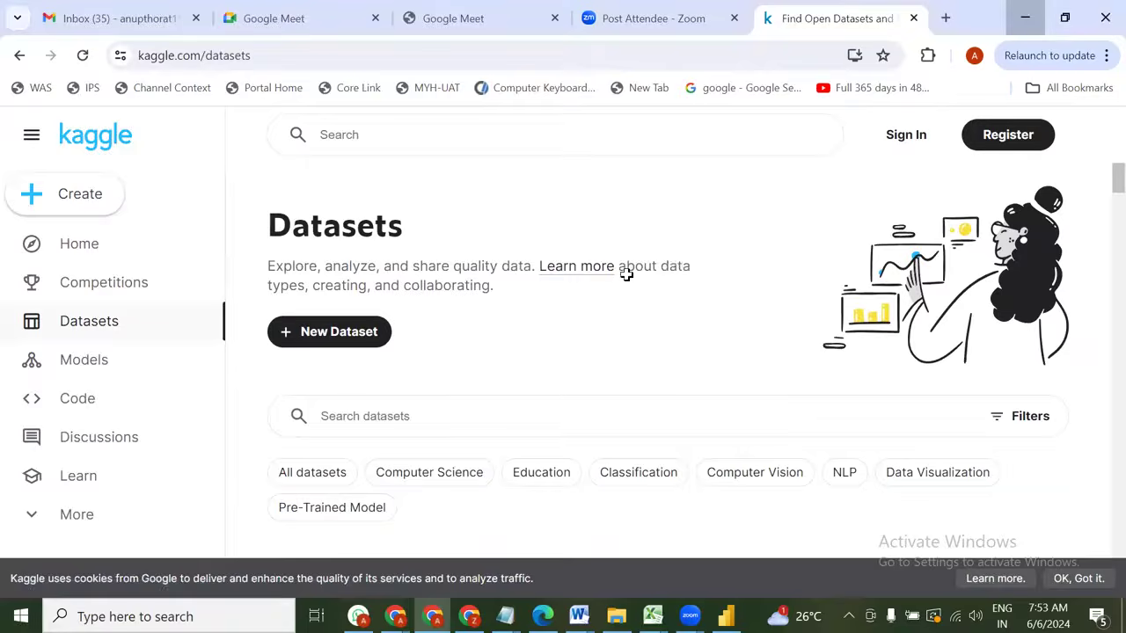
{"action": "key", "text": "alt+Tab"}
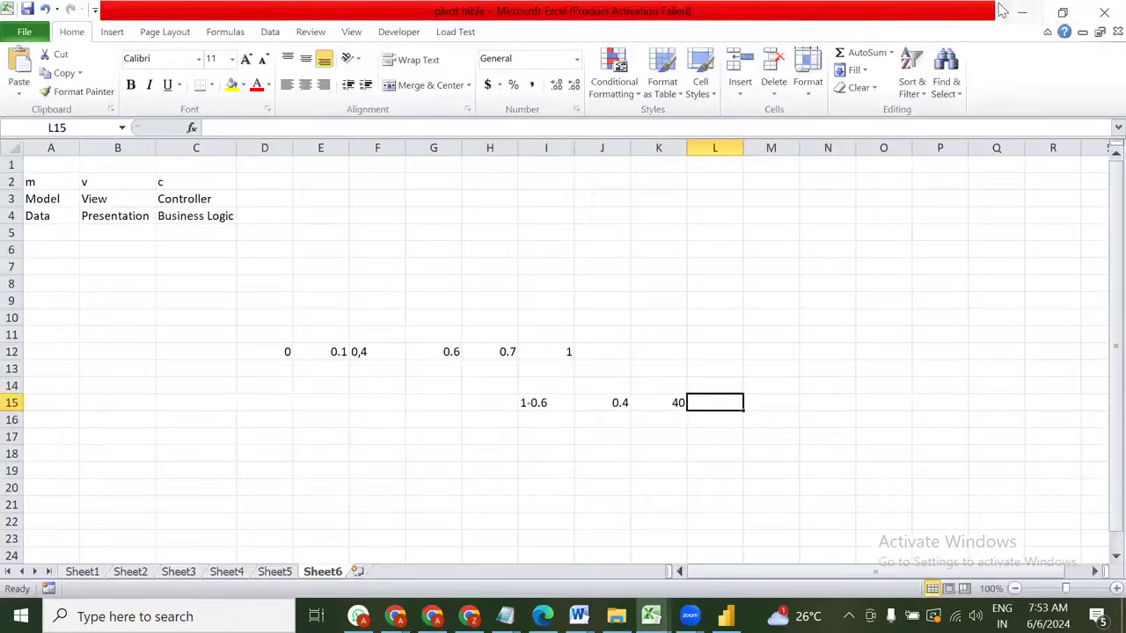
{"action": "key", "text": "alt+Tab"}
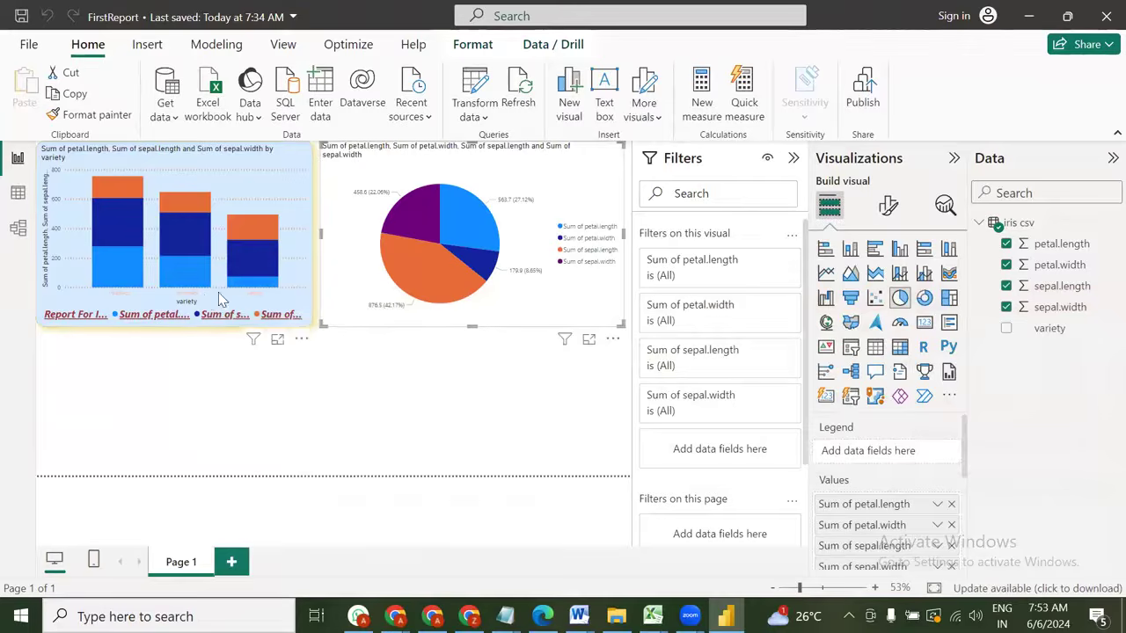
{"action": "left_click", "coordinate": [888, 208]}
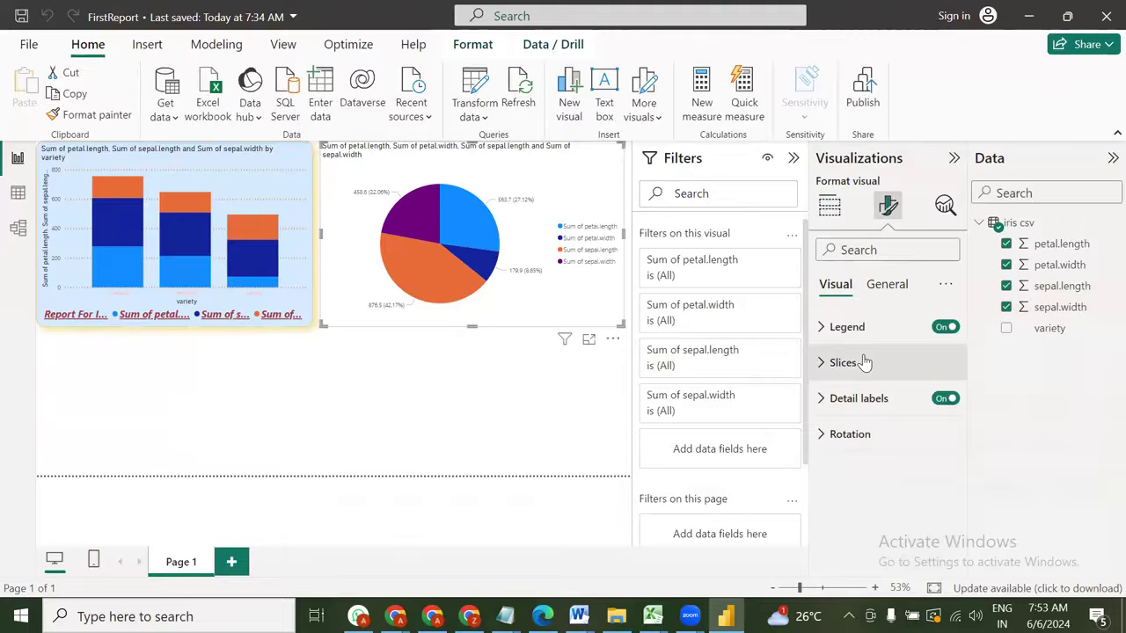
{"action": "left_click", "coordinate": [887, 284]}
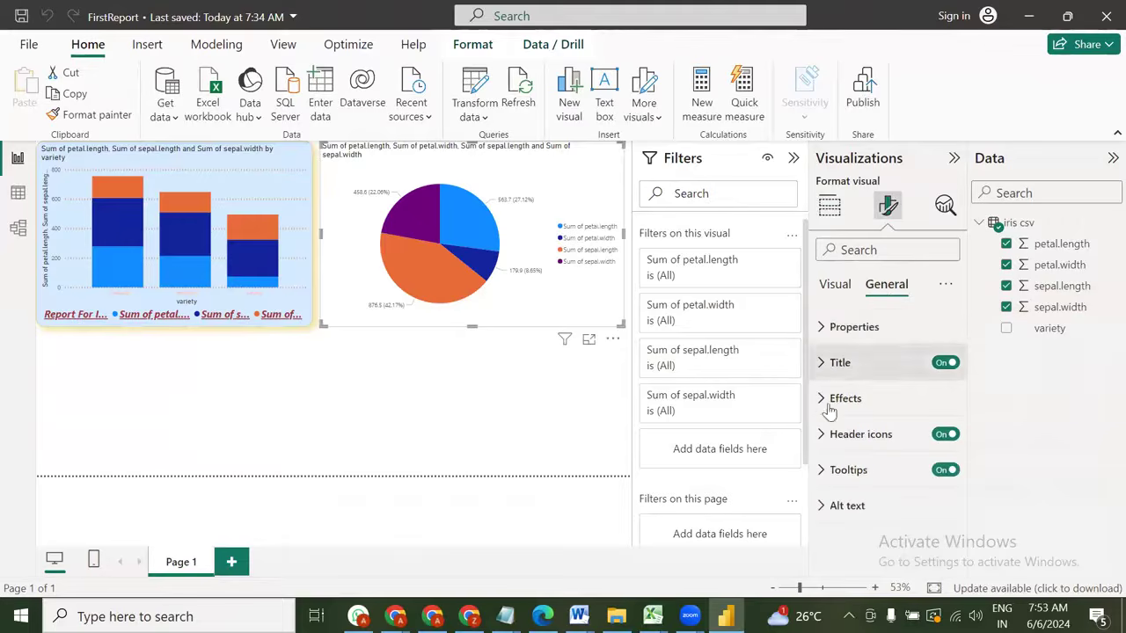
{"action": "left_click", "coordinate": [836, 284]}
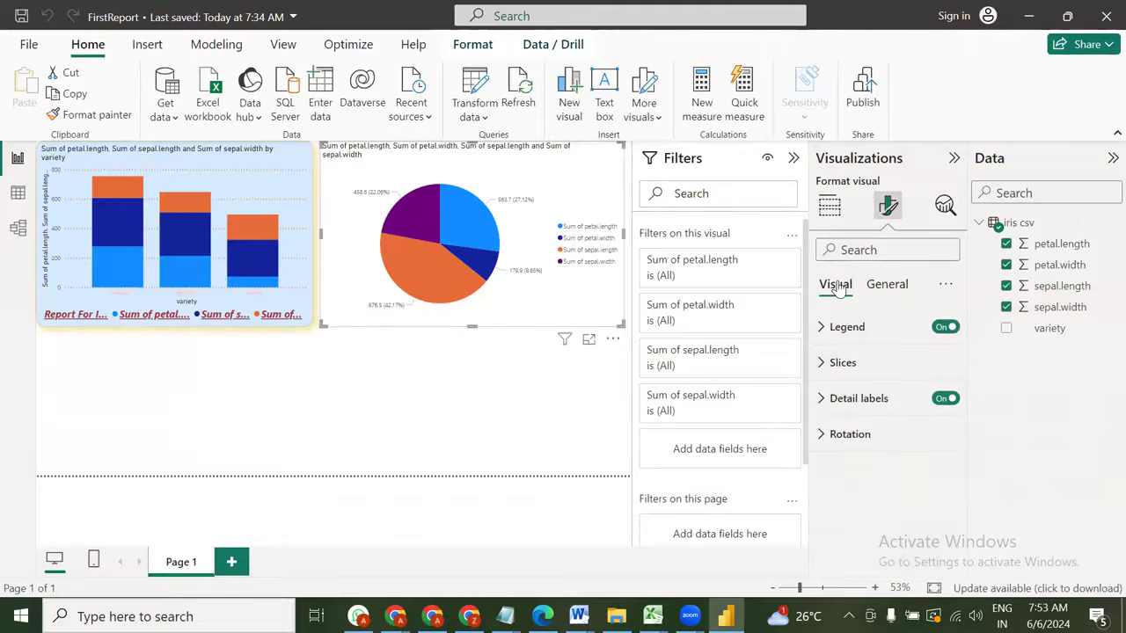
{"action": "left_click", "coordinate": [884, 285]}
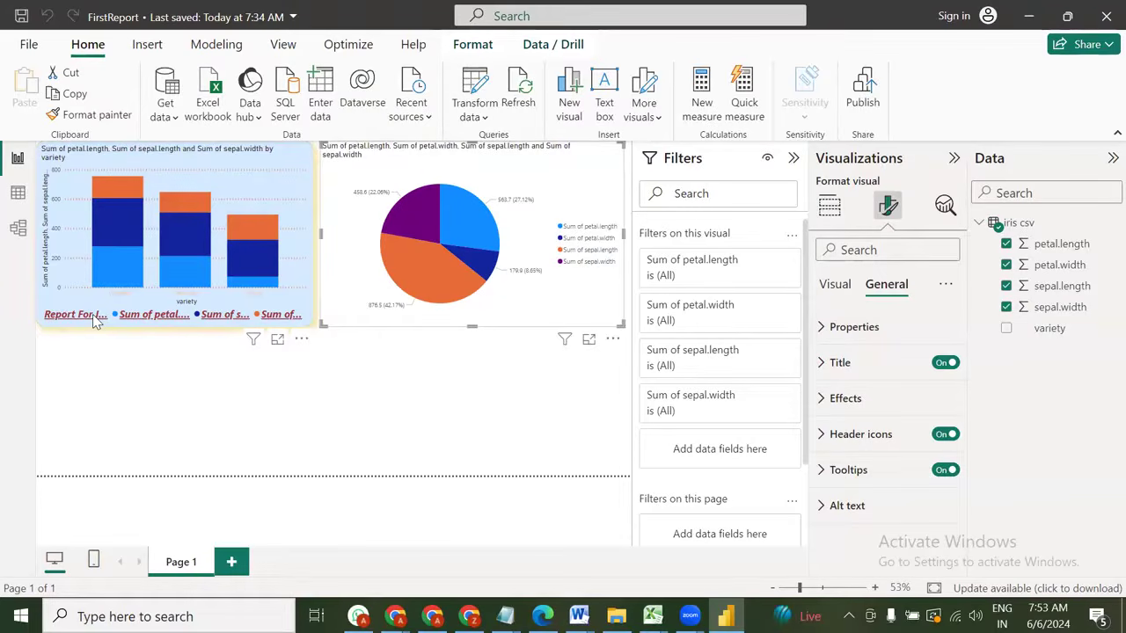
Select the stacked column chart, return to the pie chart, and examine its Effects settings and the Virginica column's tooltips
{"action": "left_click", "coordinate": [245, 173]}
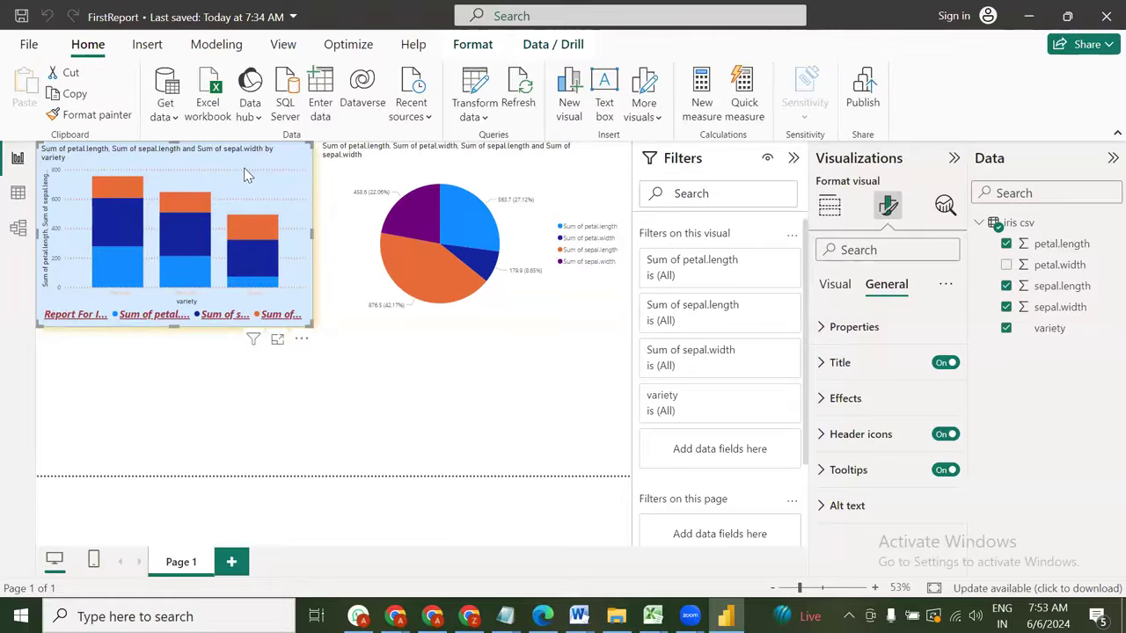
{"action": "left_click", "coordinate": [474, 173]}
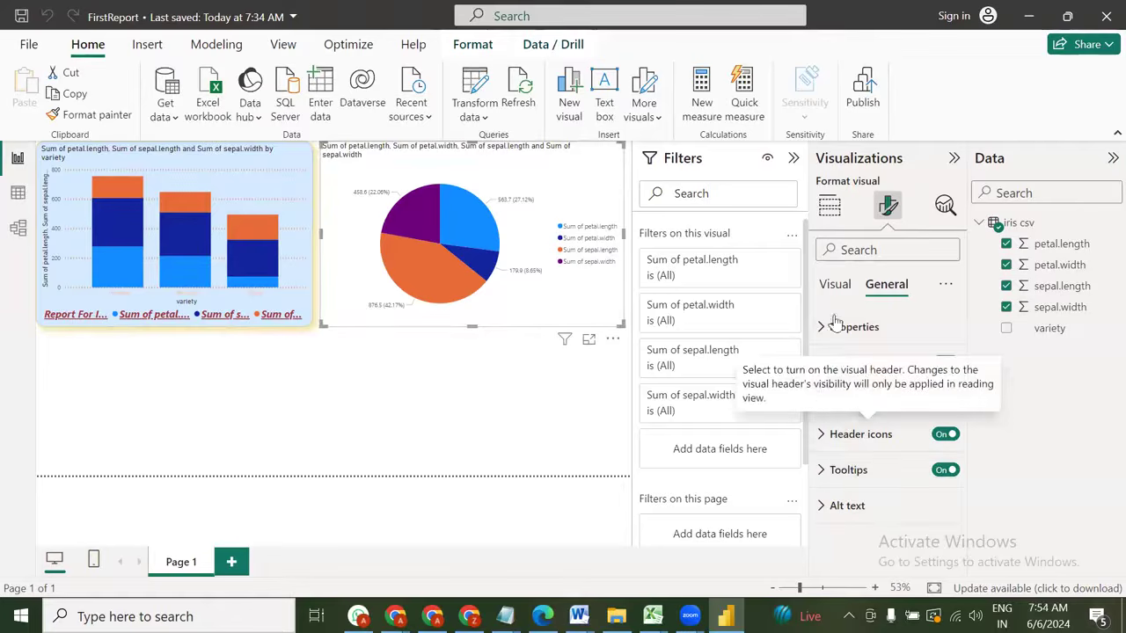
{"action": "left_click", "coordinate": [827, 401]}
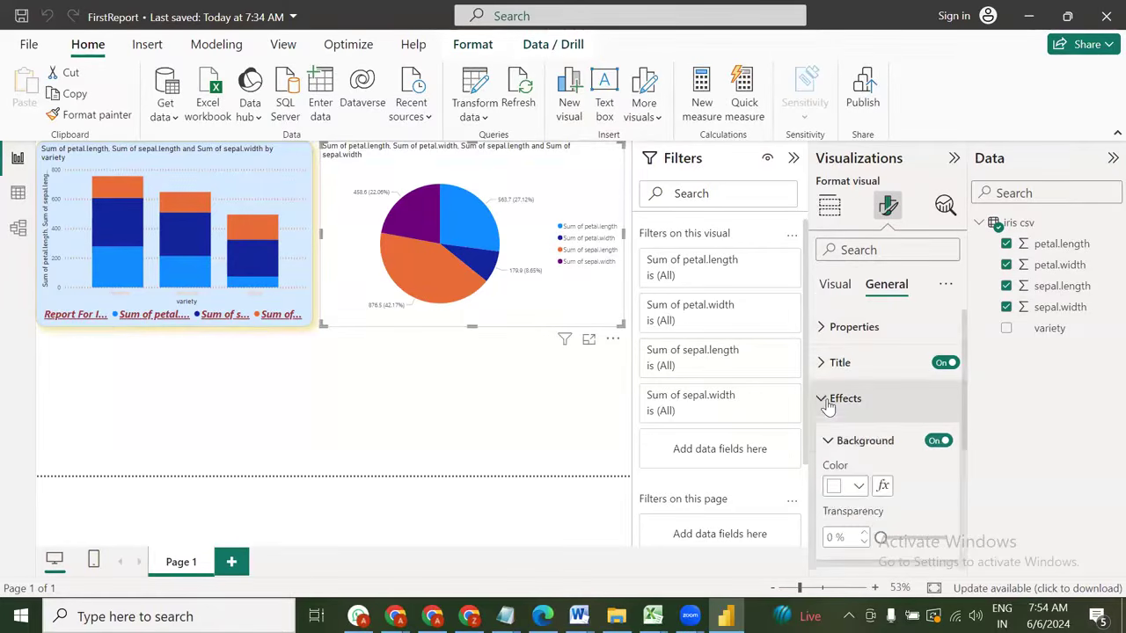
{"action": "scroll", "coordinate": [827, 403], "scroll_direction": "down", "scroll_amount": 1}
{"action": "scroll", "coordinate": [827, 403], "scroll_direction": "down", "scroll_amount": 1}
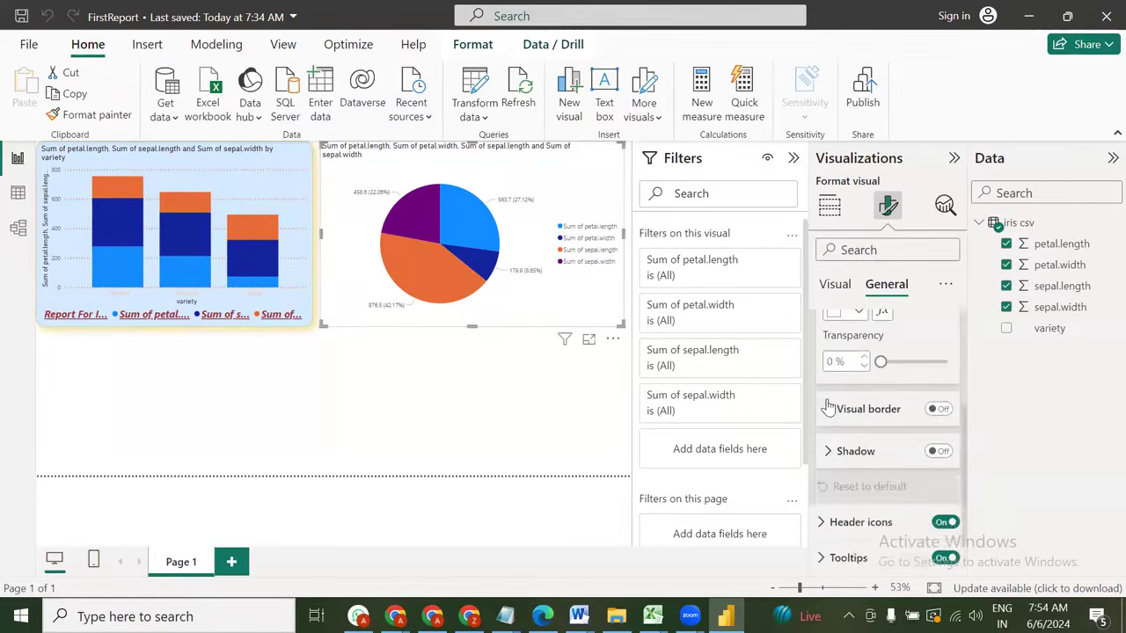
{"action": "scroll", "coordinate": [827, 407], "scroll_direction": "down", "scroll_amount": 1}
{"action": "scroll", "coordinate": [827, 406], "scroll_direction": "up", "scroll_amount": 2}
{"action": "scroll", "coordinate": [827, 407], "scroll_direction": "down", "scroll_amount": 2}
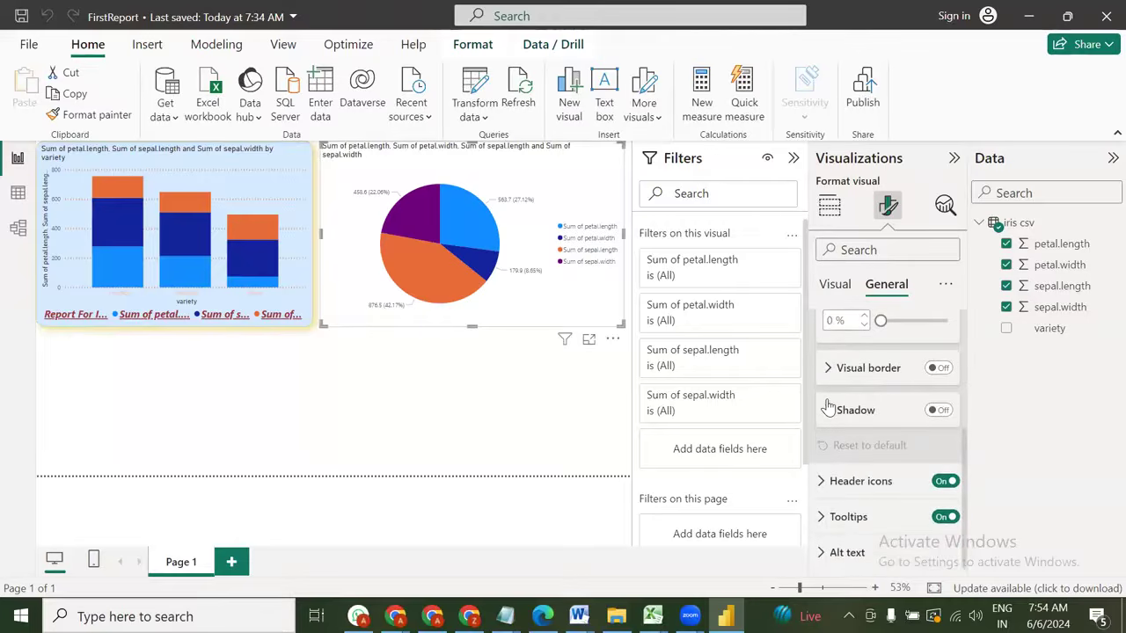
{"action": "mouse_move", "coordinate": [117, 183]}
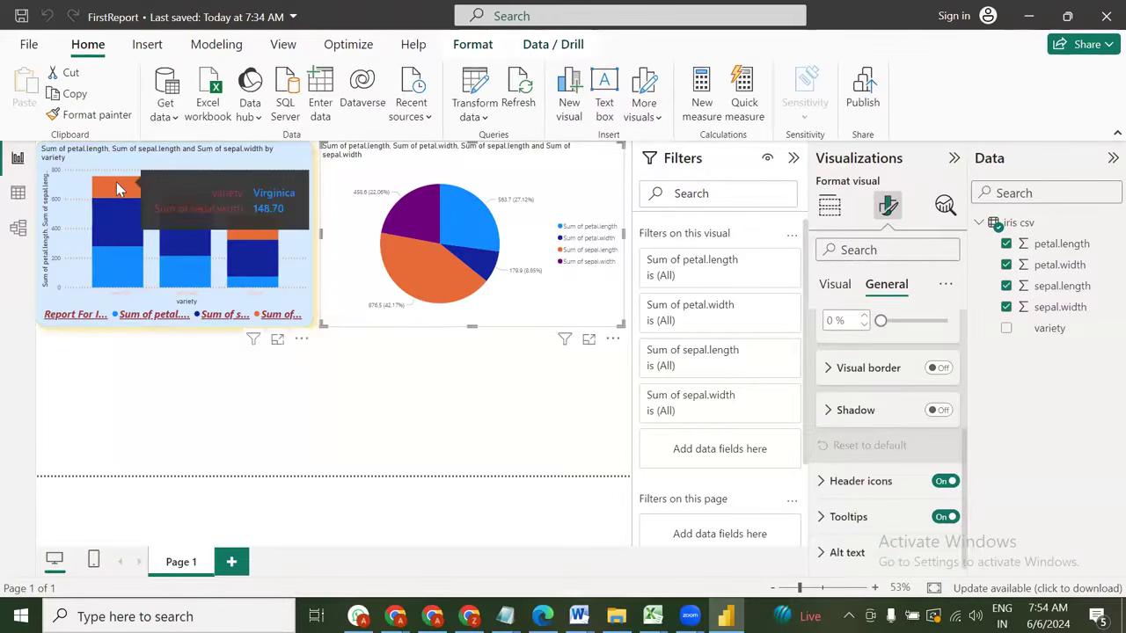
{"action": "mouse_move", "coordinate": [125, 231]}
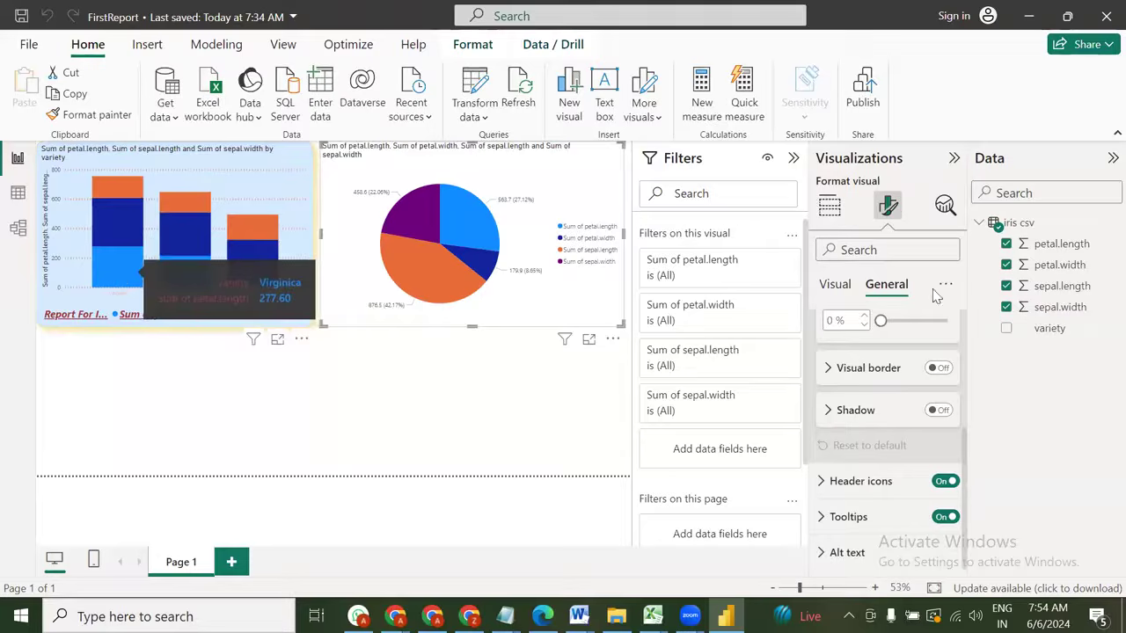
{"action": "scroll", "coordinate": [889, 308], "scroll_direction": "up", "scroll_amount": 5}
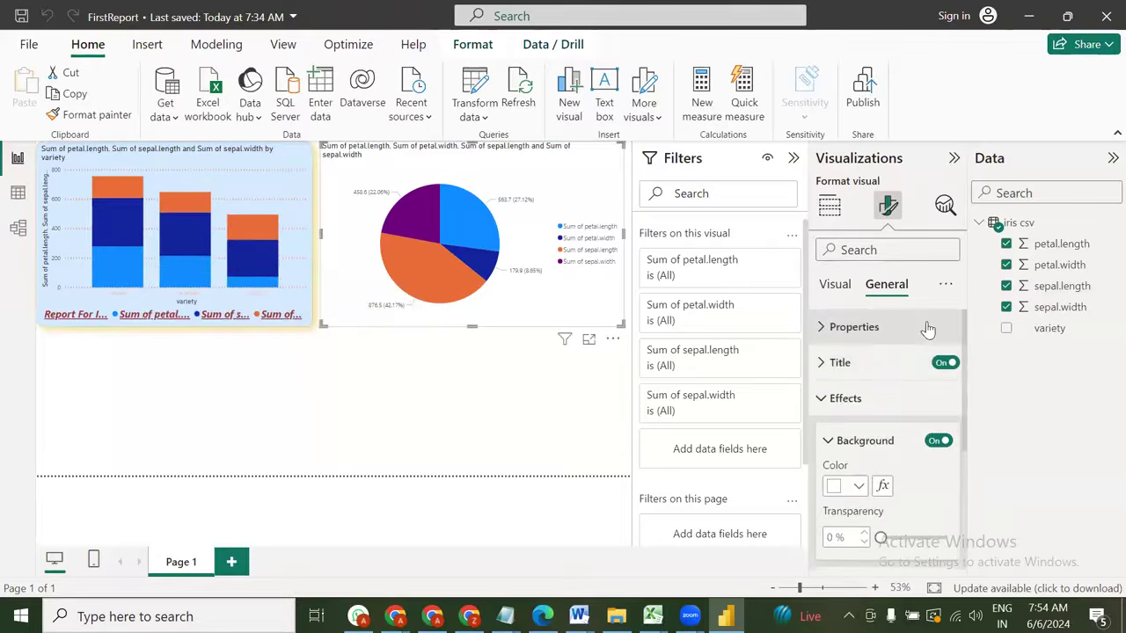
Examine the pie chart's Title settings for text, font, colour and alignment, and its Size properties
{"action": "left_click", "coordinate": [823, 363]}
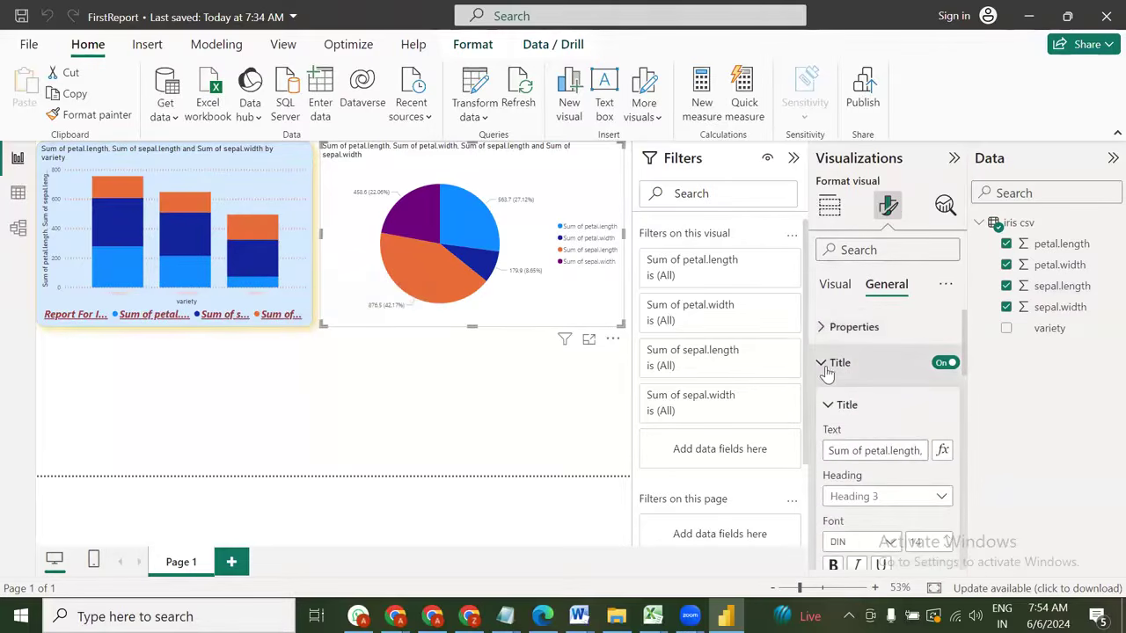
{"action": "scroll", "coordinate": [887, 466], "scroll_direction": "down", "scroll_amount": 4}
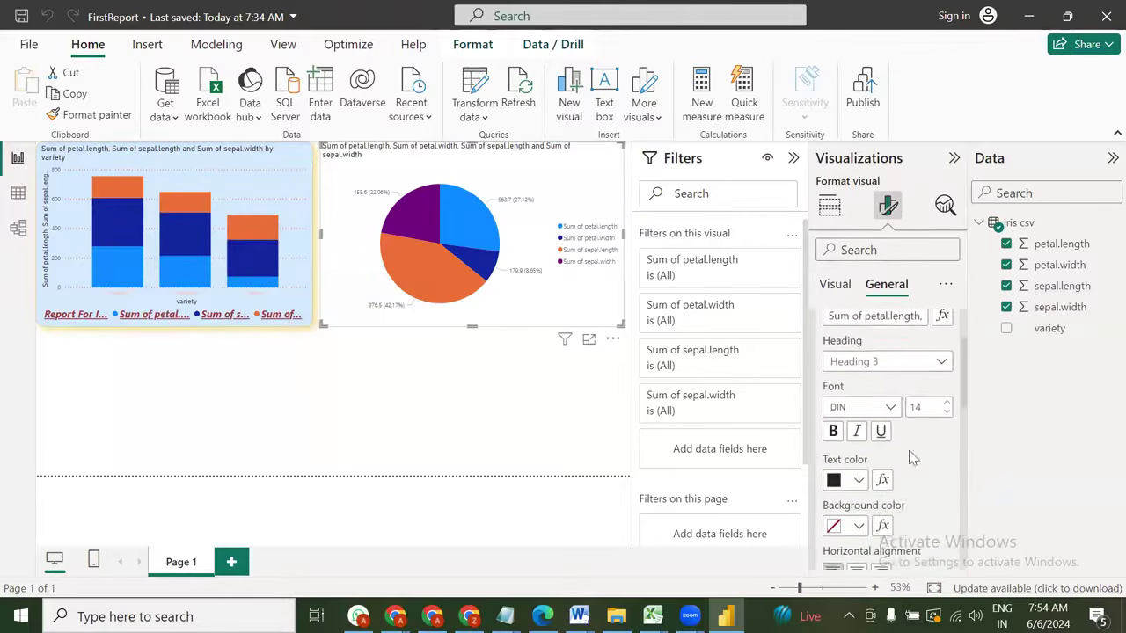
{"action": "scroll", "coordinate": [947, 419], "scroll_direction": "down", "scroll_amount": 2}
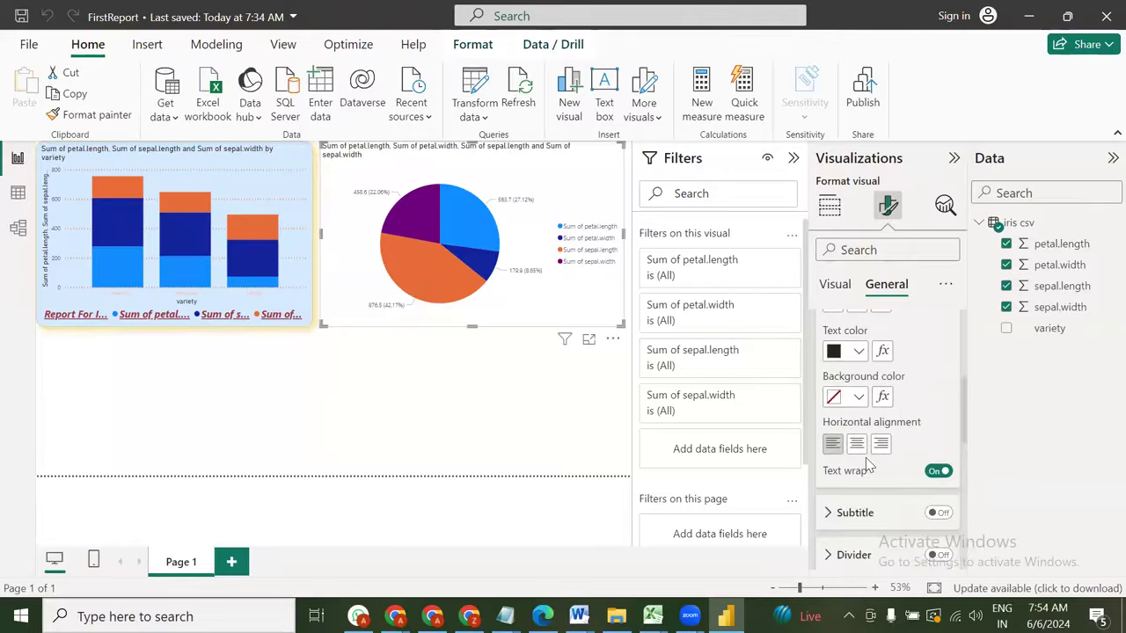
{"action": "scroll", "coordinate": [869, 466], "scroll_direction": "down", "scroll_amount": 3}
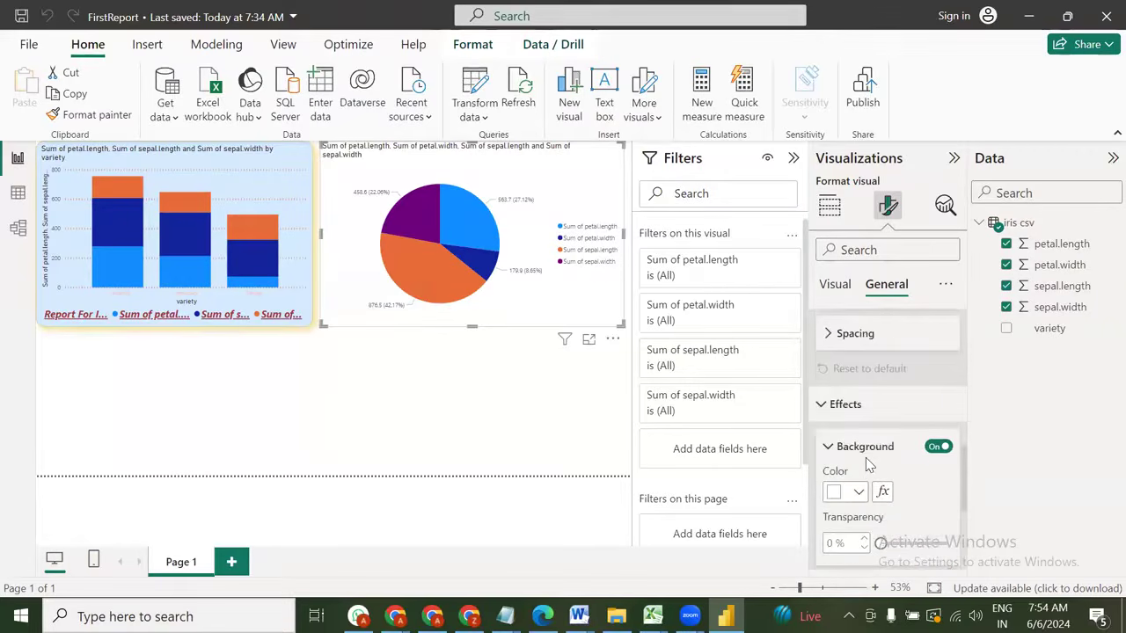
{"action": "scroll", "coordinate": [869, 466], "scroll_direction": "up", "scroll_amount": 5}
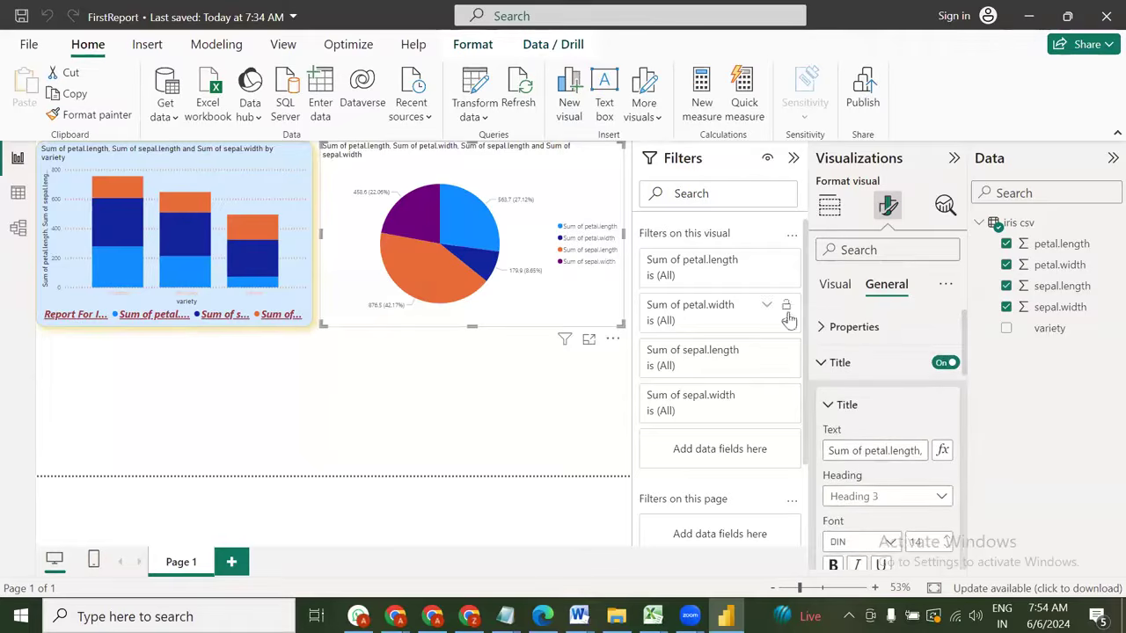
{"action": "left_click", "coordinate": [822, 332]}
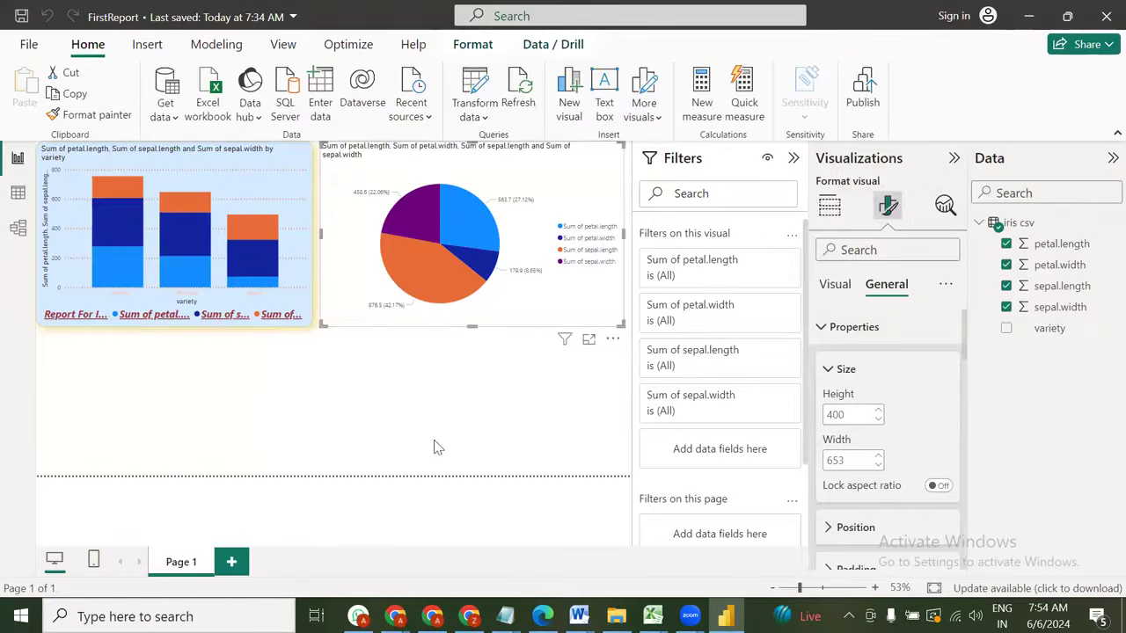
Add a Q&A visual below the pie chart on Page 1 and cross-highlight the stacked chart's middle column
{"action": "left_click", "coordinate": [468, 427]}
{"action": "left_click", "coordinate": [875, 371]}
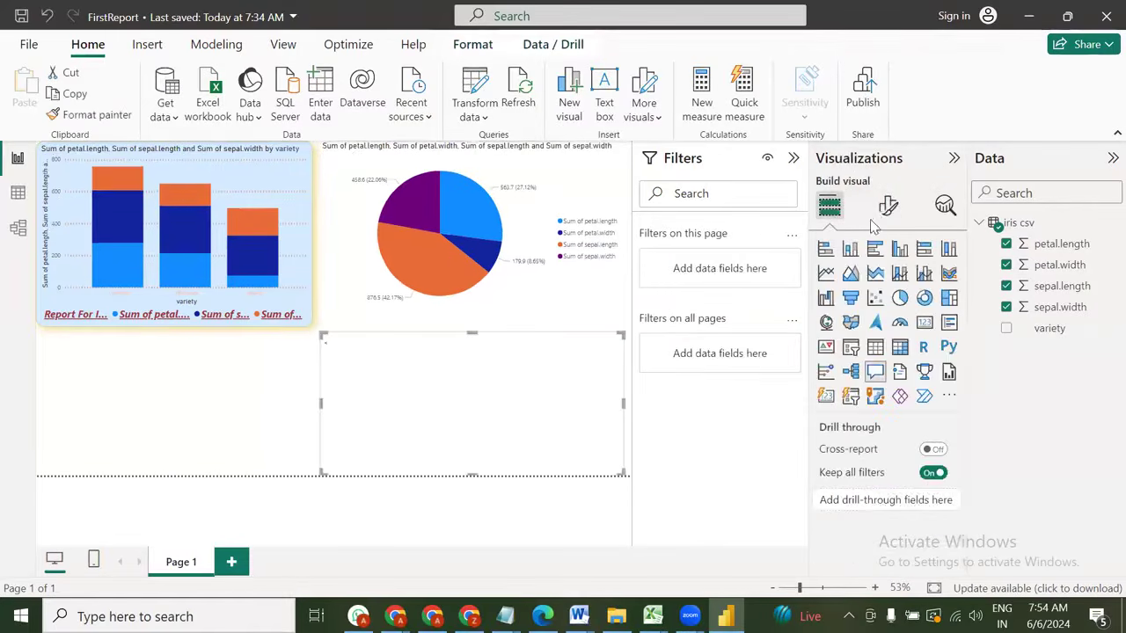
{"action": "left_click", "coordinate": [185, 228]}
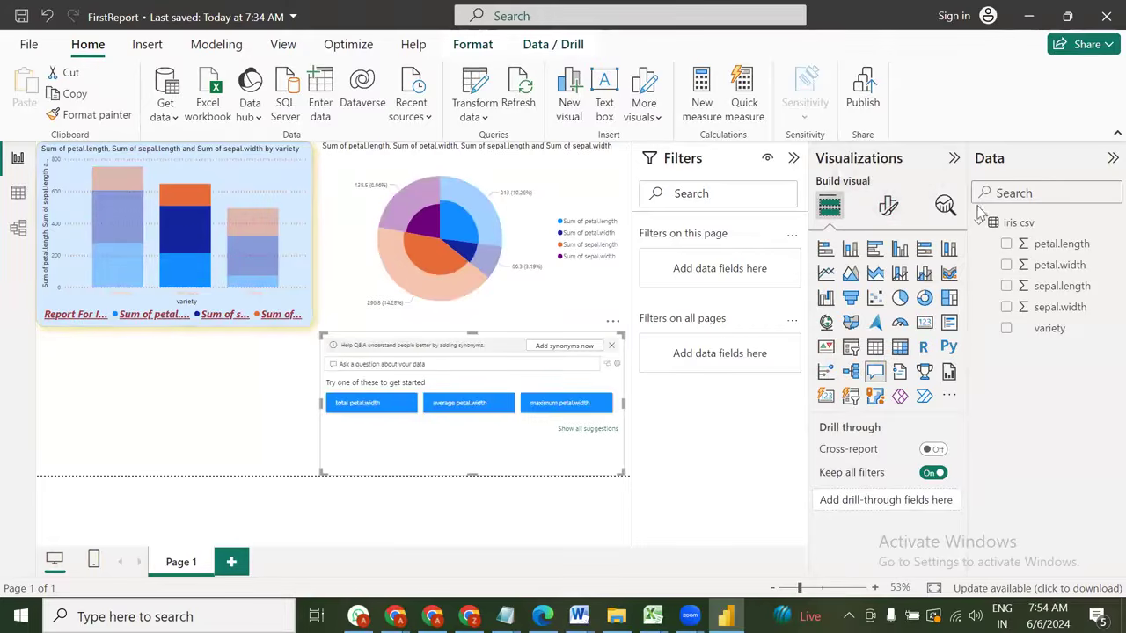
Review the Q&A visual's Visual and General formatting options and reselect the pie chart
{"action": "left_click", "coordinate": [887, 208]}
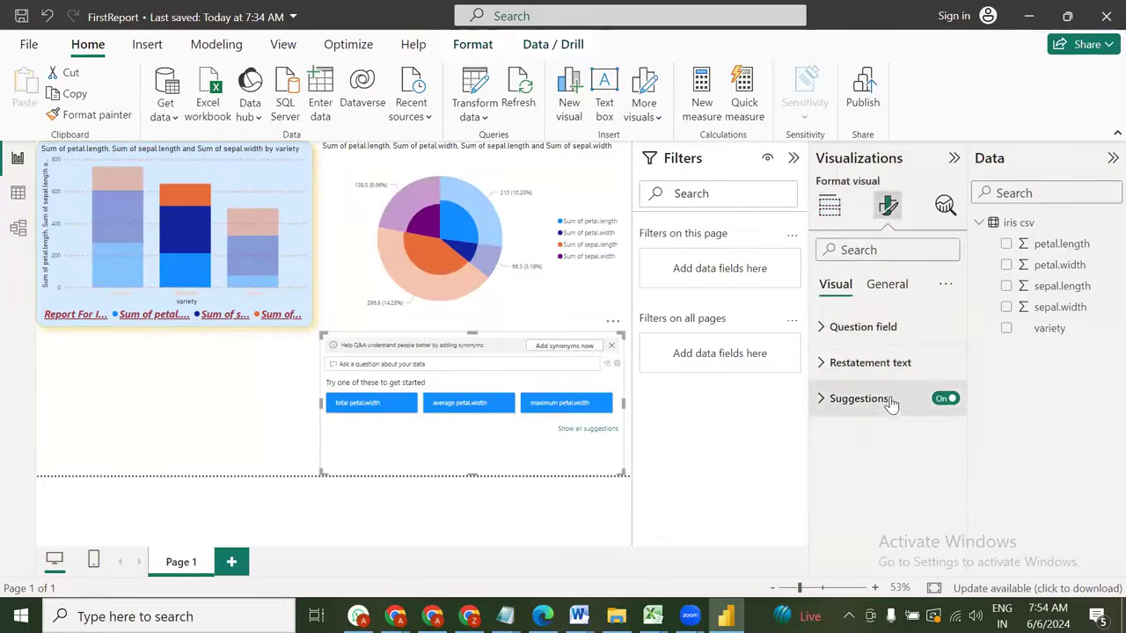
{"action": "left_click", "coordinate": [889, 296]}
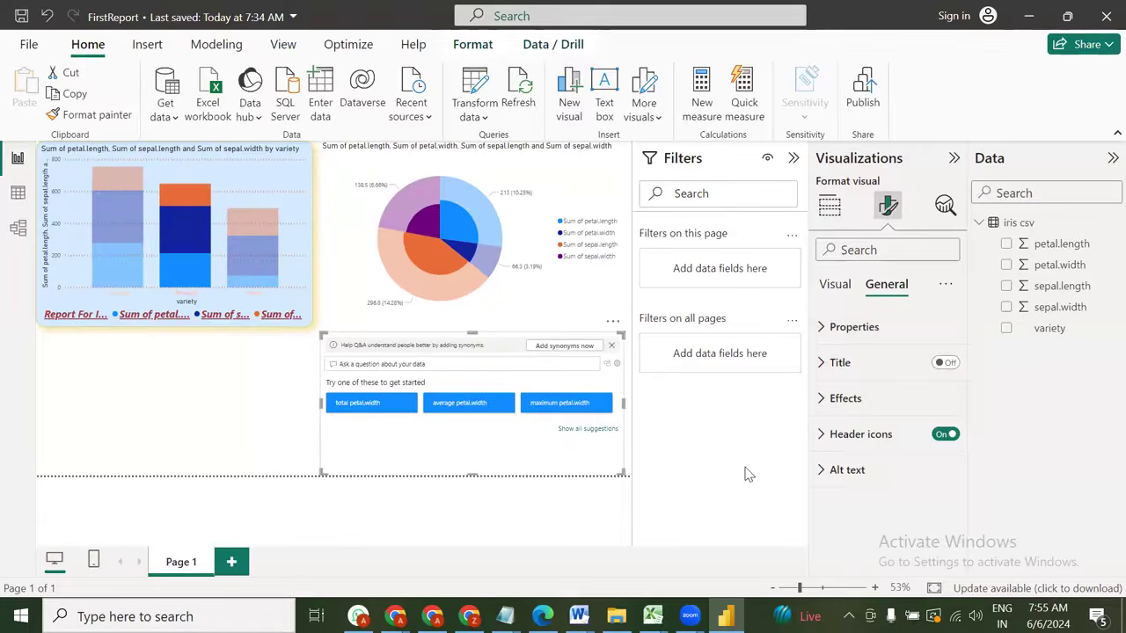
{"action": "left_click", "coordinate": [537, 319]}
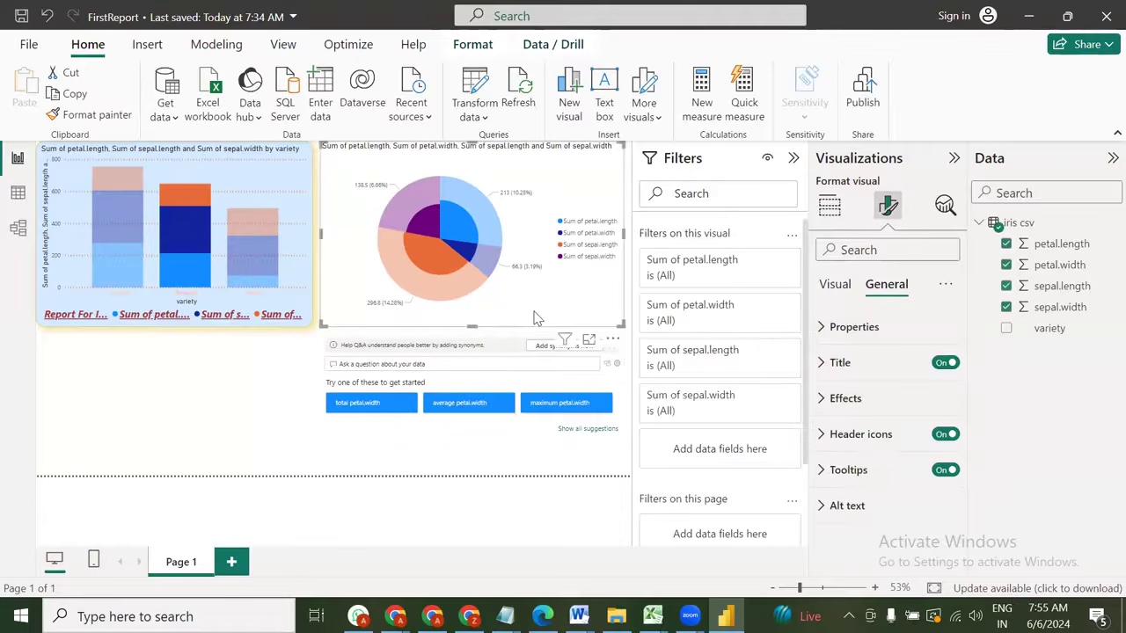